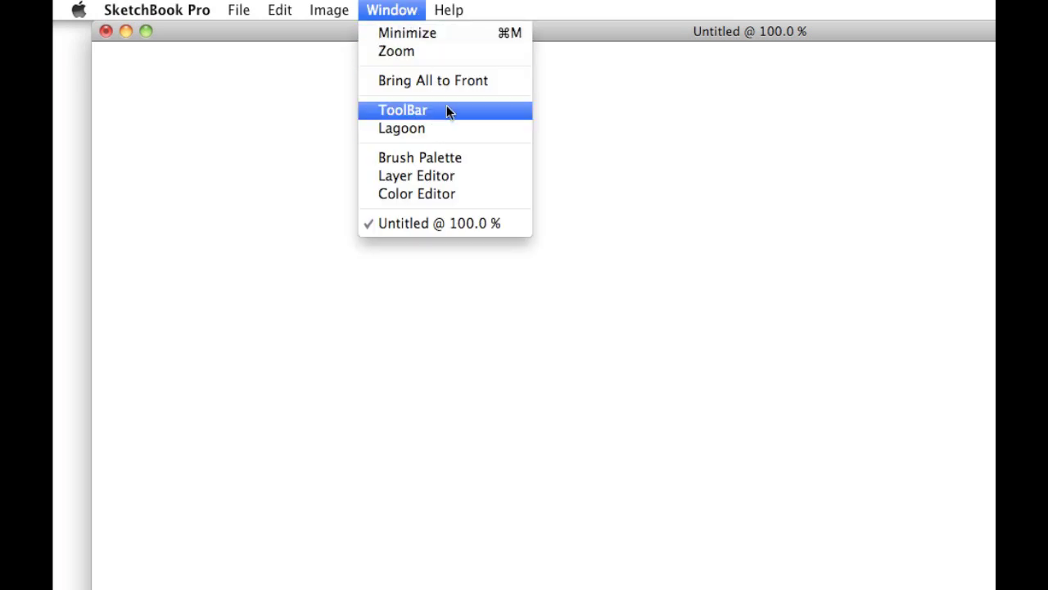
Show the ToolBar and the Lagoon in the workspace.
click(418, 113)
click(391, 10)
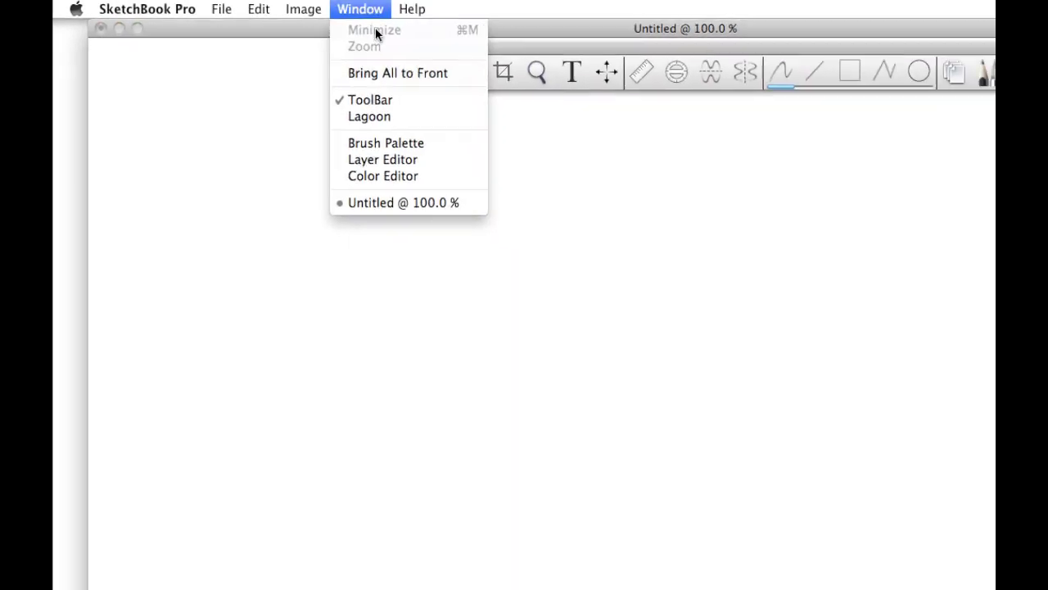
click(401, 127)
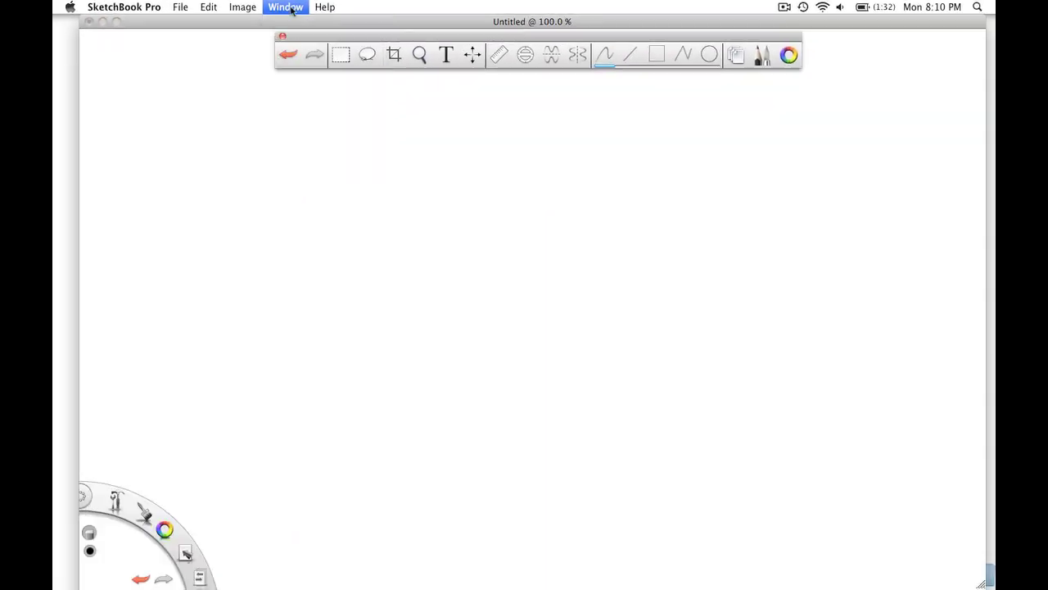
Show the Brush Palette, the Layer Editor and the Color Editor.
click(292, 10)
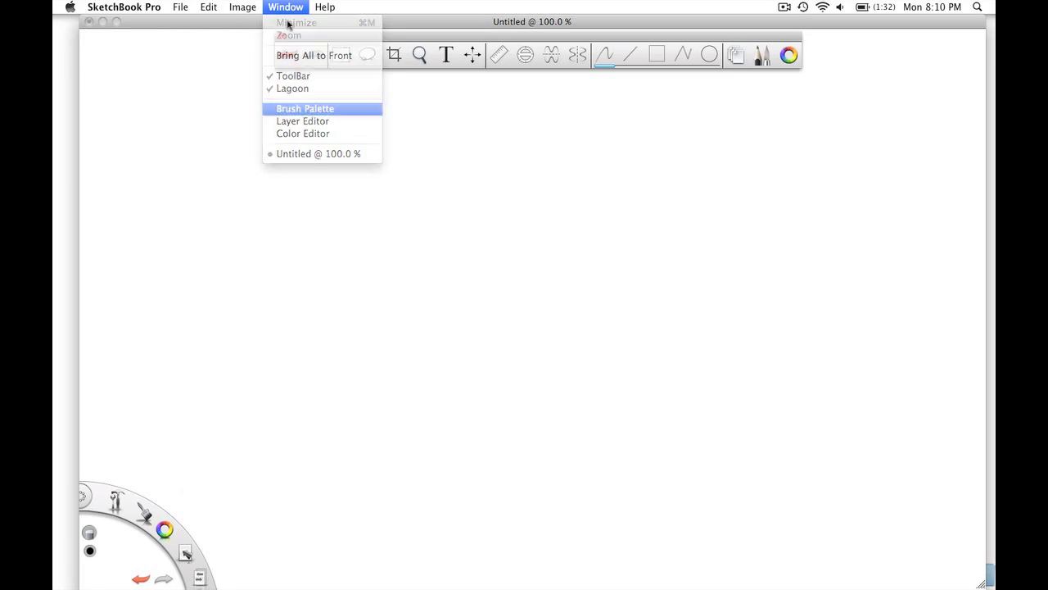
click(304, 108)
click(291, 10)
click(302, 121)
click(286, 7)
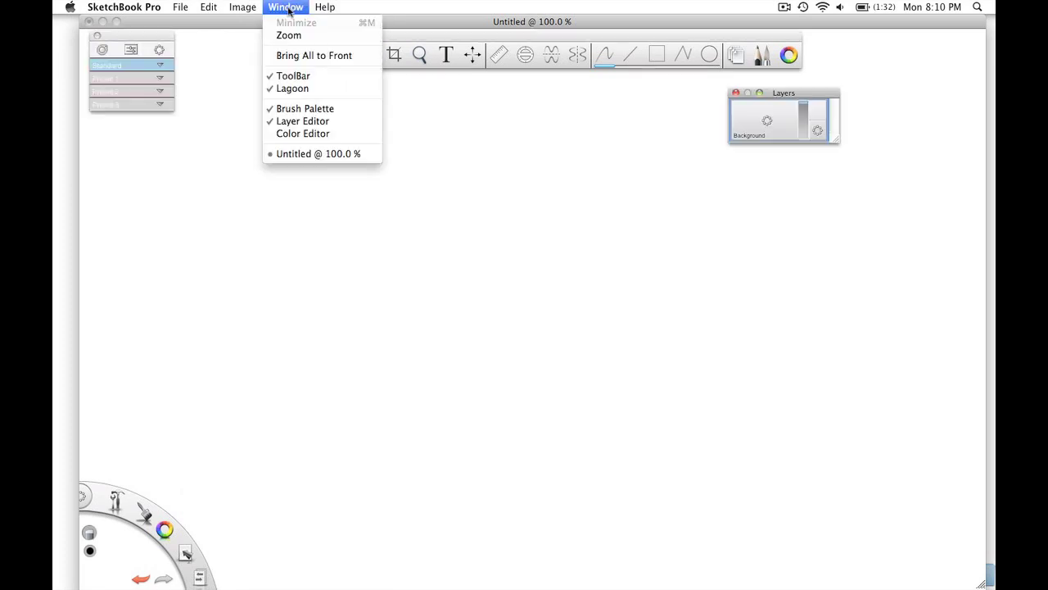
click(302, 132)
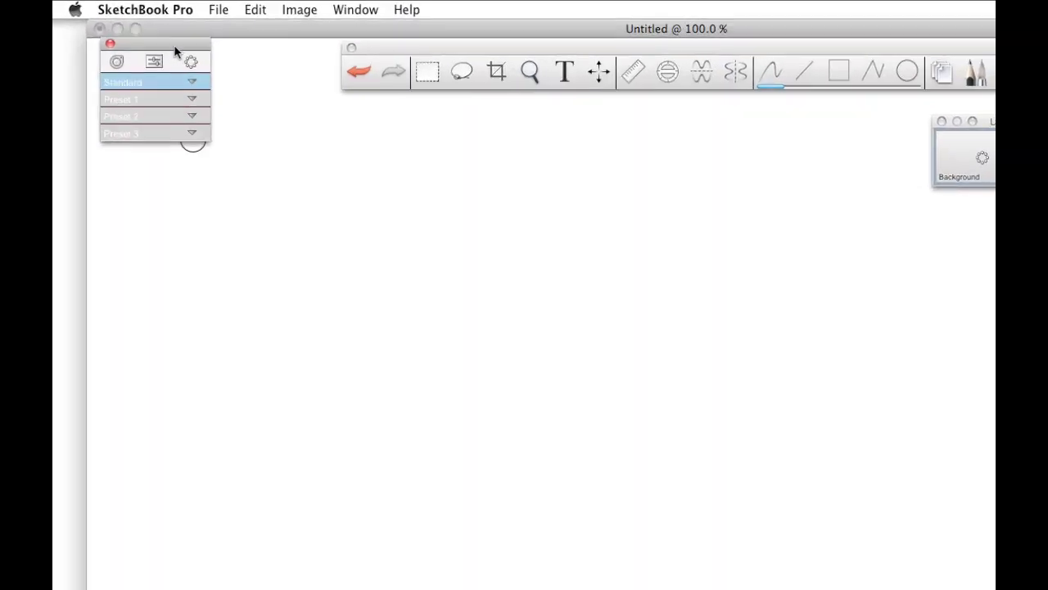
Expand the Standard brush set in the Brush Palette and show the Brush Properties puck.
click(193, 84)
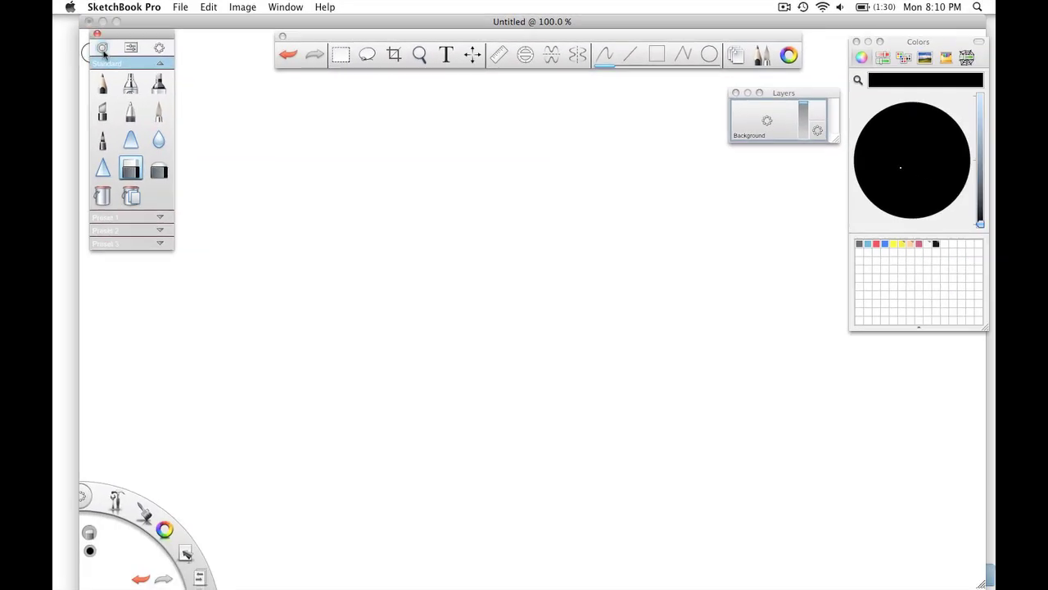
click(102, 49)
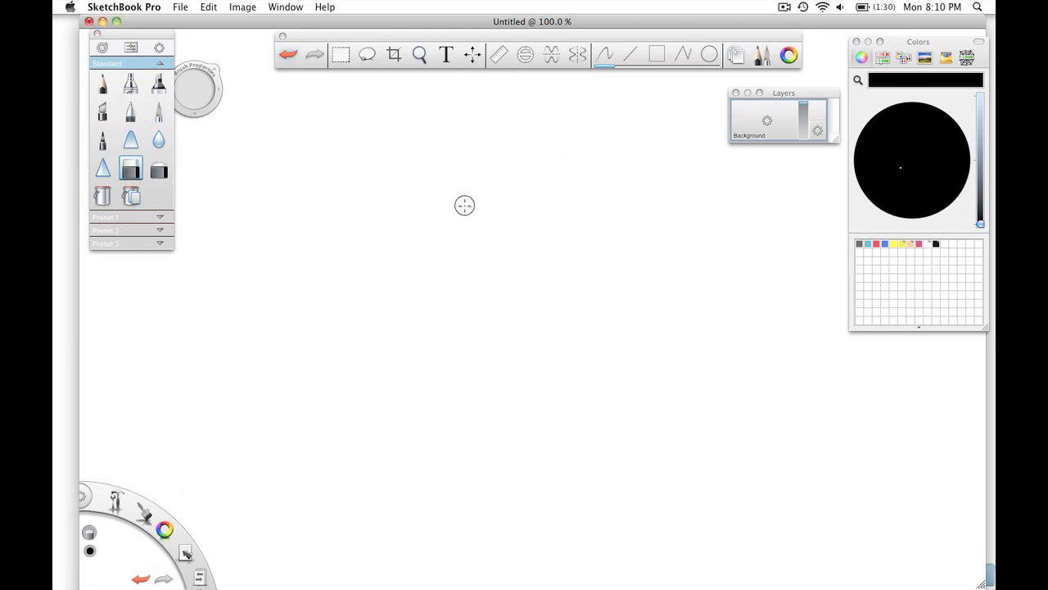
Examine the General and Canvas preferences, including undo, rotate canvas and default canvas size options, and close them without saving any change.
click(137, 8)
click(138, 8)
click(137, 8)
click(117, 40)
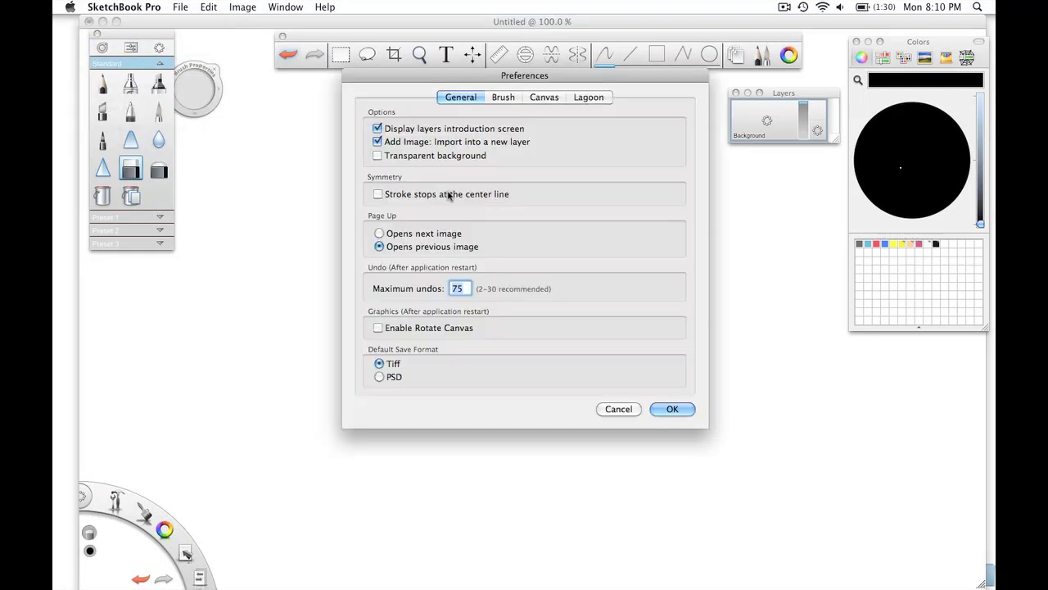
click(544, 96)
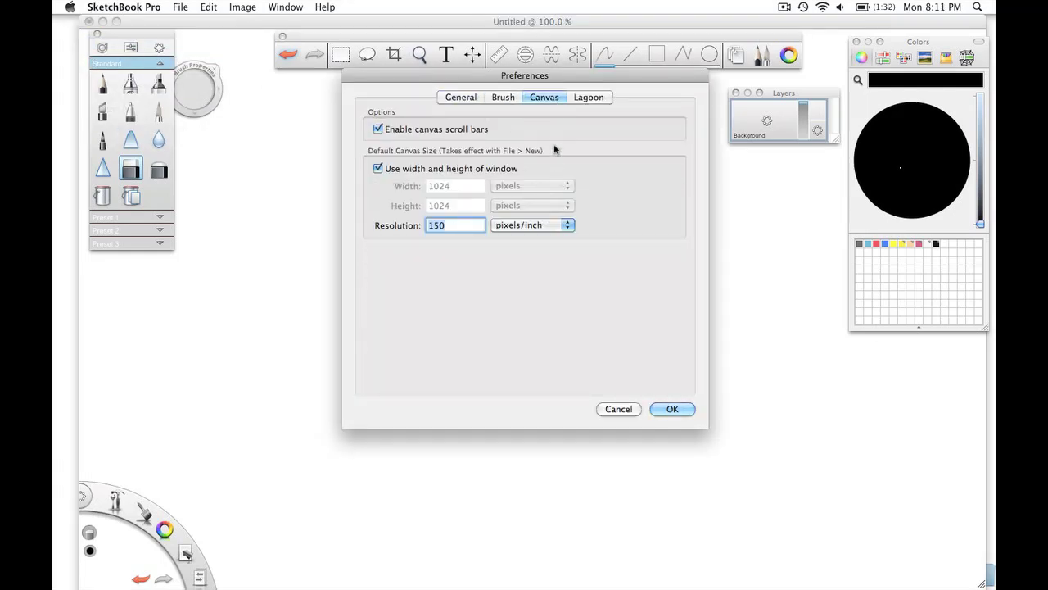
click(465, 97)
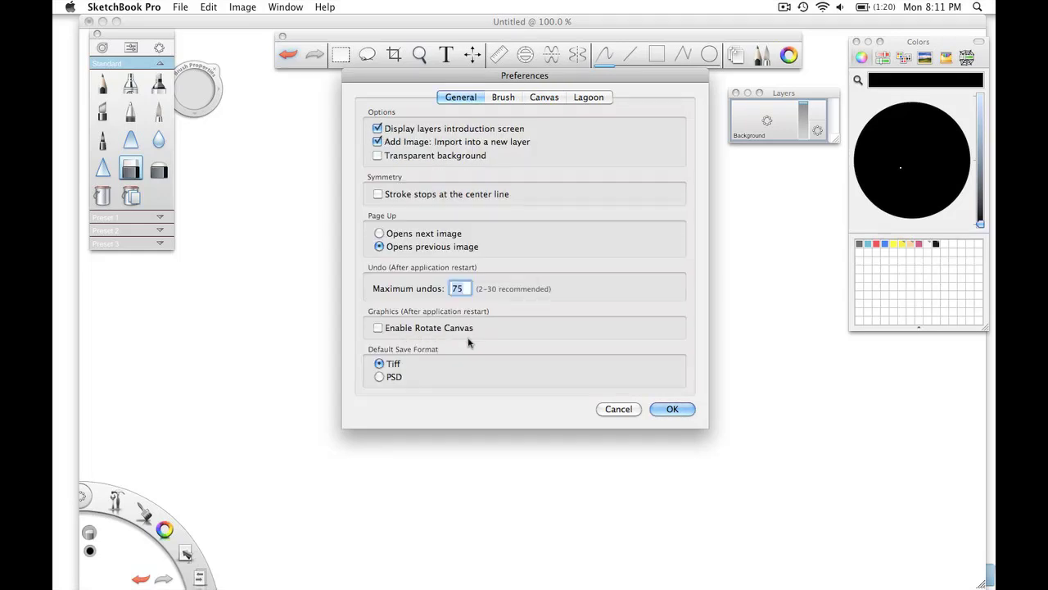
click(618, 405)
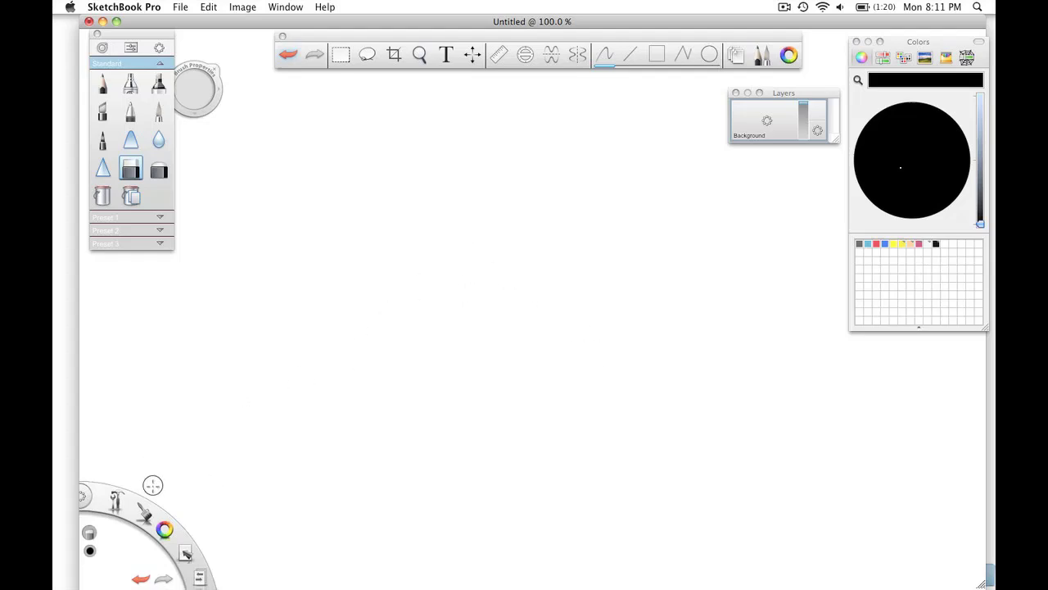
Zoom the canvas out to about 83% and reposition it with the Zoom/Rotate/Move Canvas tool from the Lagoon.
click(116, 506)
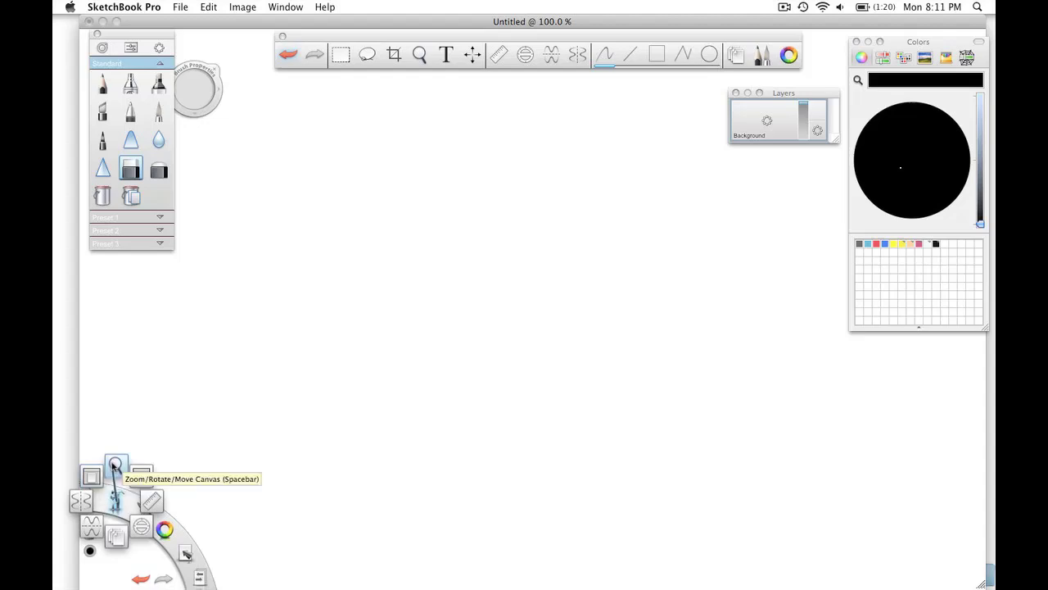
click(115, 467)
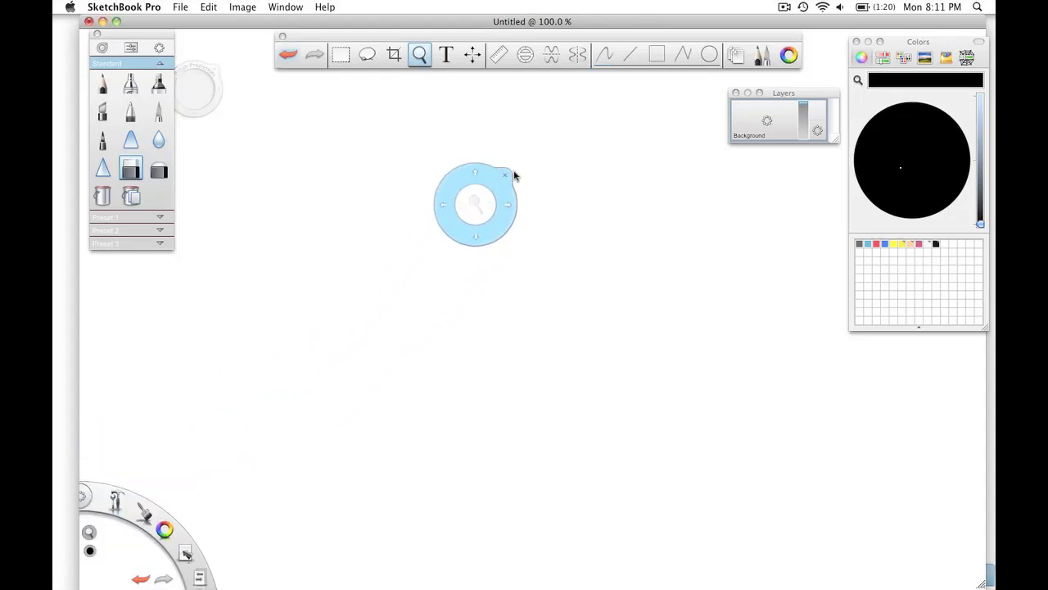
drag(496, 180, 414, 274)
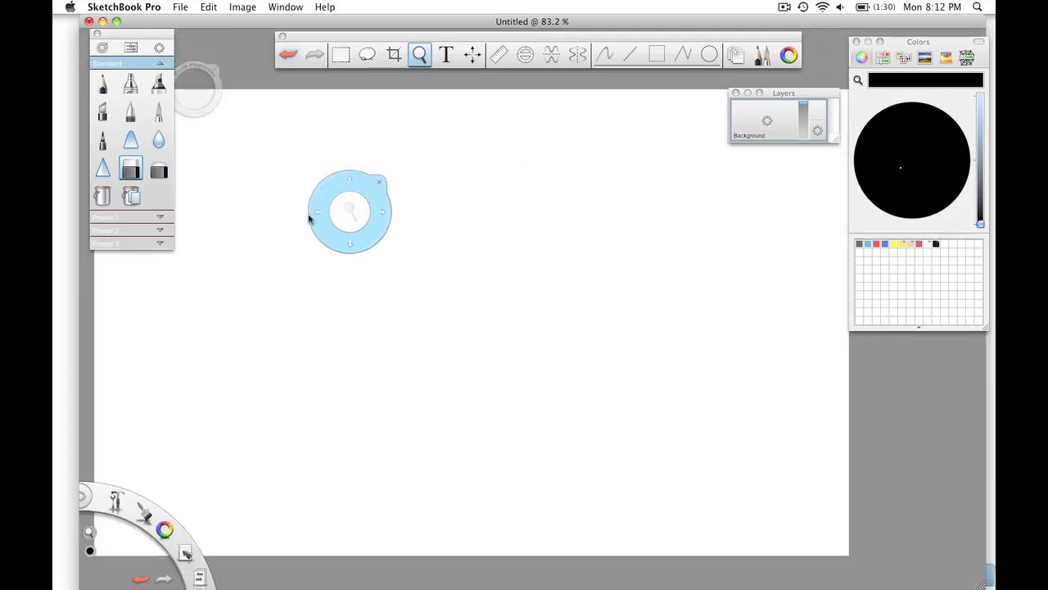
Enable Rotate Canvas in the General preferences and restart the program without saving the untitled document.
click(148, 12)
click(123, 40)
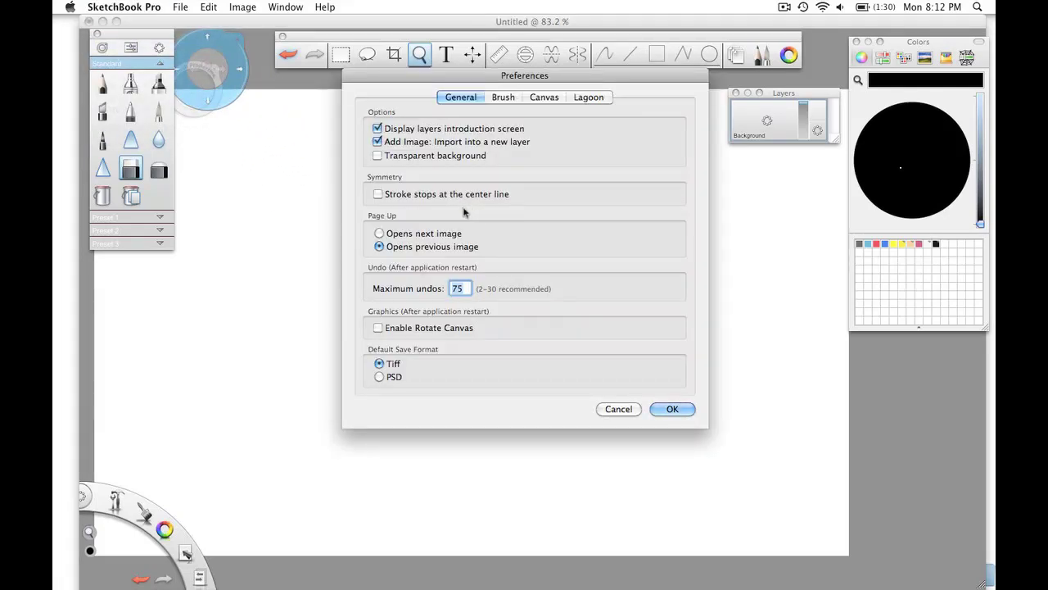
click(378, 328)
click(670, 409)
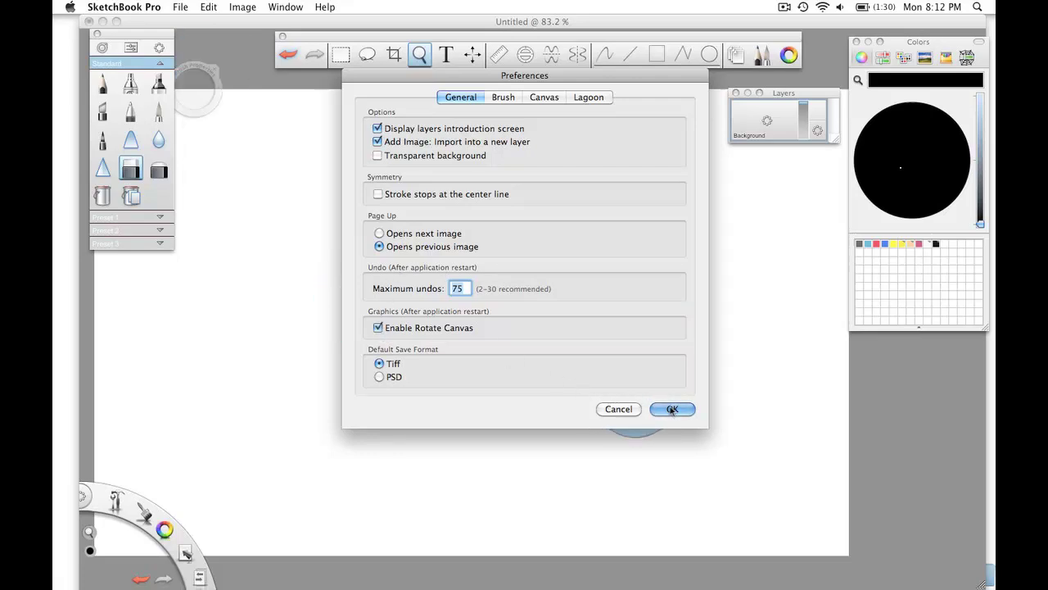
key(super+q)
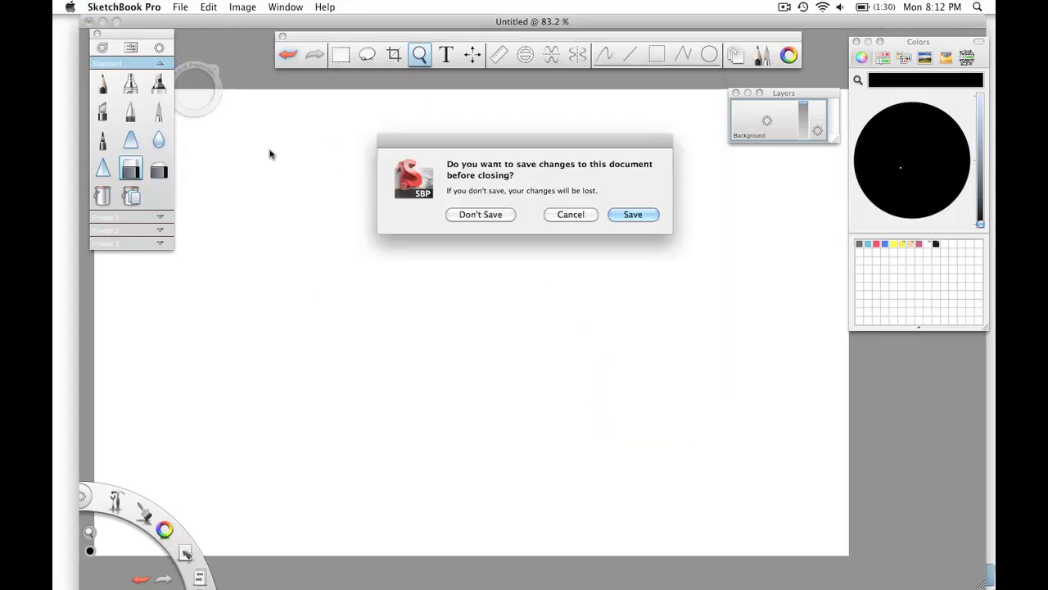
click(488, 220)
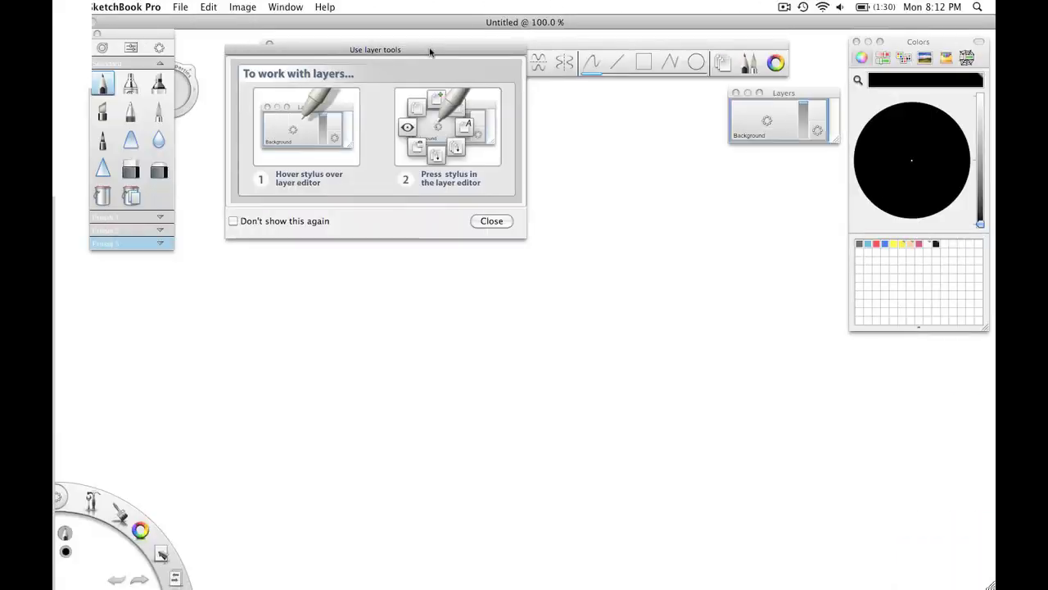
Rotate the canvas with the Zoom/Rotate/Move Canvas puck and turn it back to nearly upright.
key(space)
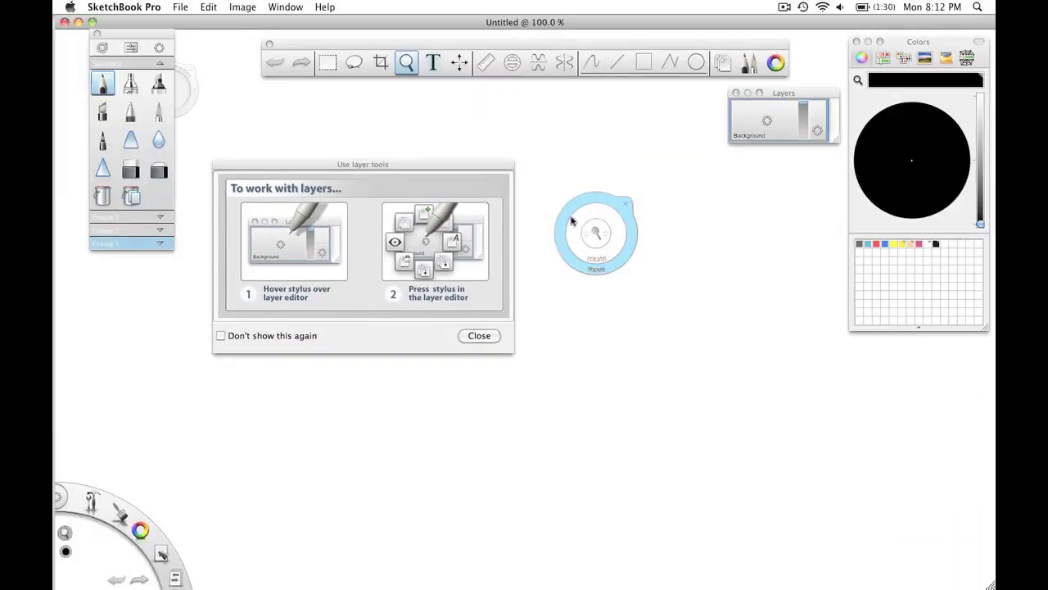
drag(627, 227, 552, 235)
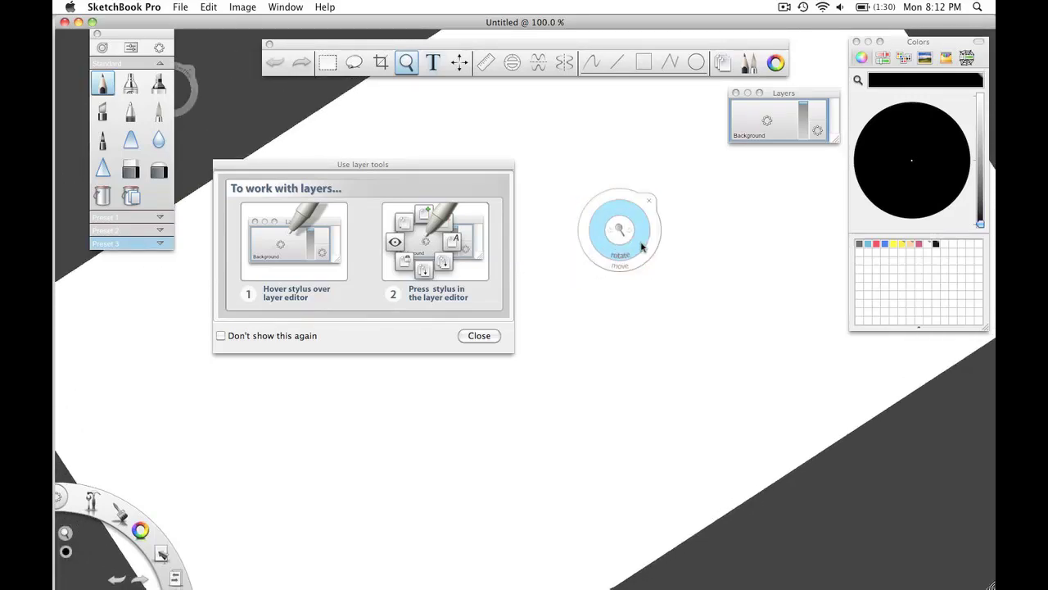
mouse_move(642, 239)
mouse_down()
mouse_move(608, 311)
mouse_move(617, 237)
mouse_move(640, 234)
mouse_up()
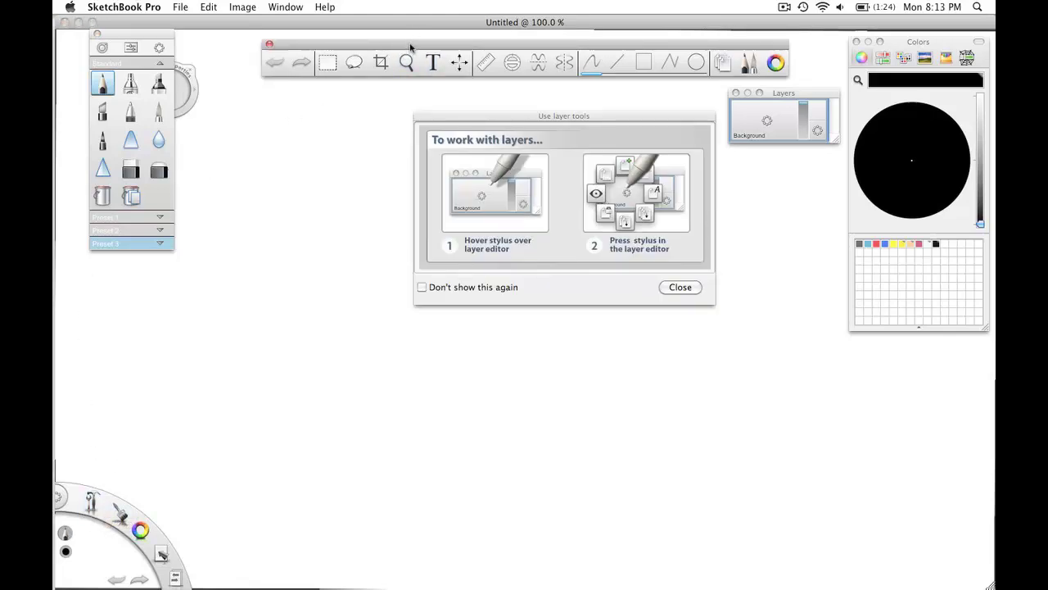
Sketch a simple face with an oval head, an eye, a nose and a small smile using a thin pen brush from the Standard set.
drag(410, 47, 392, 37)
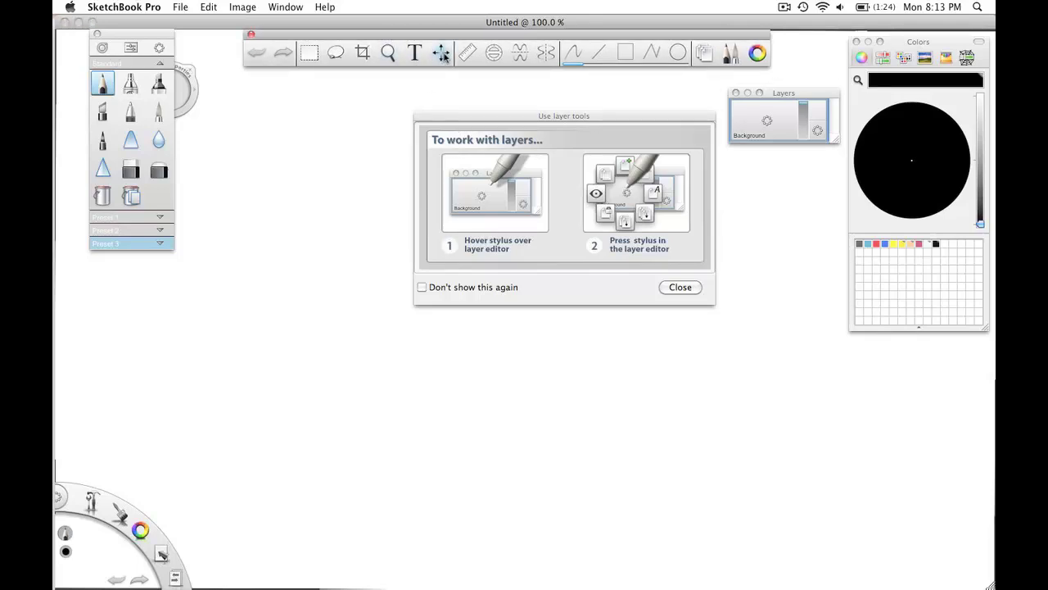
key(v)
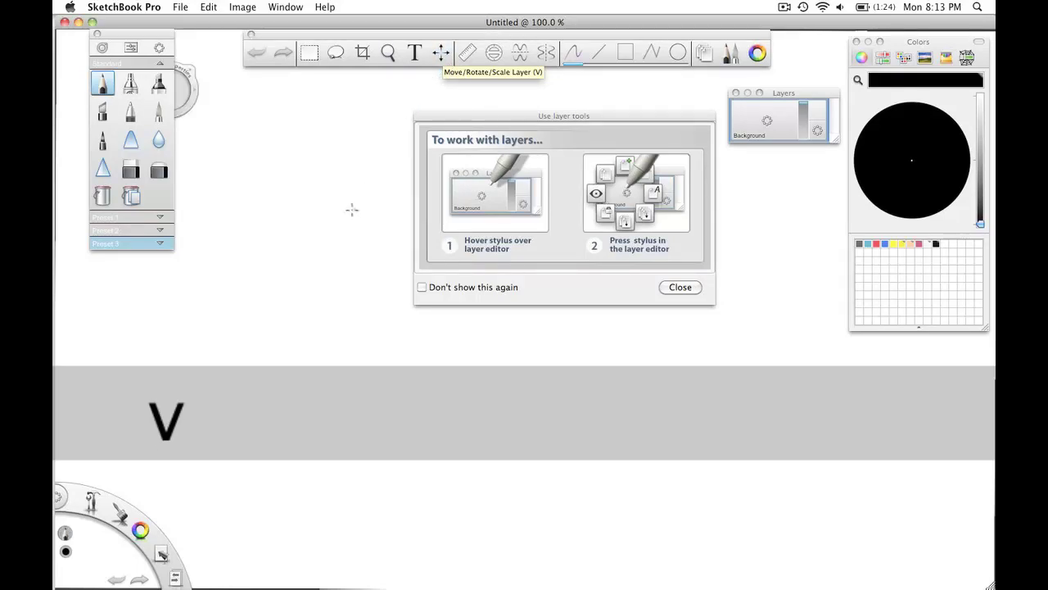
click(130, 112)
drag(236, 236, 302, 189)
drag(236, 299, 301, 182)
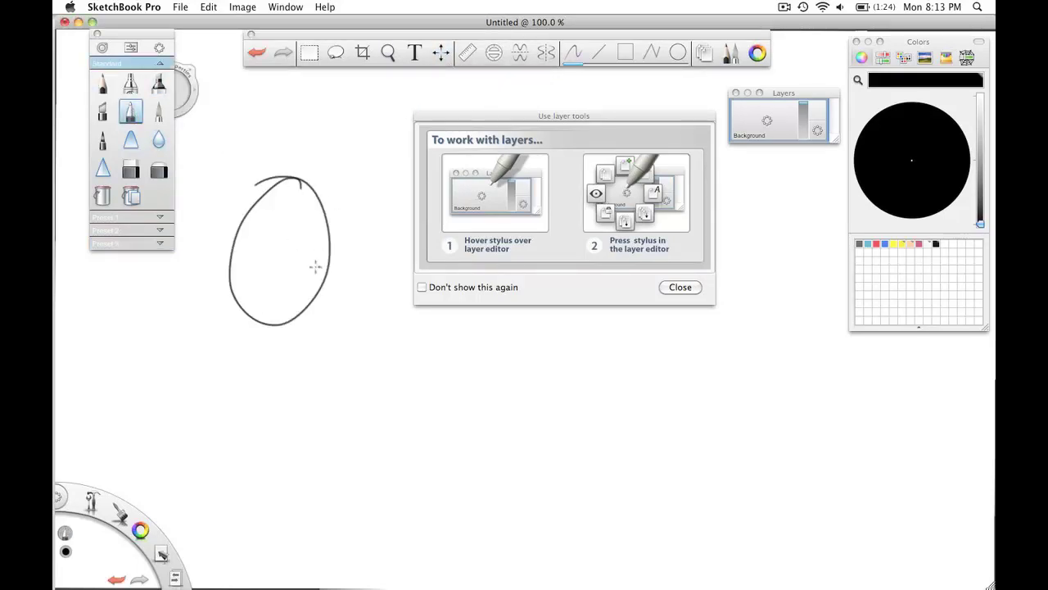
drag(255, 231, 288, 232)
drag(290, 258, 299, 243)
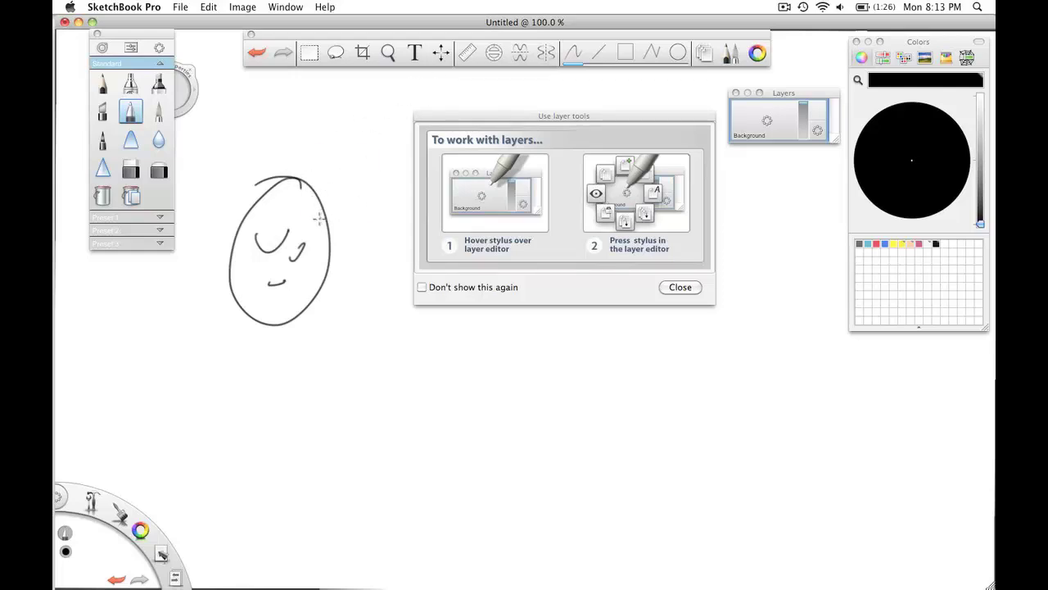
Shift the face up and sideways and scale it down slightly with Move/Rotate/Scale Layer.
key(v)
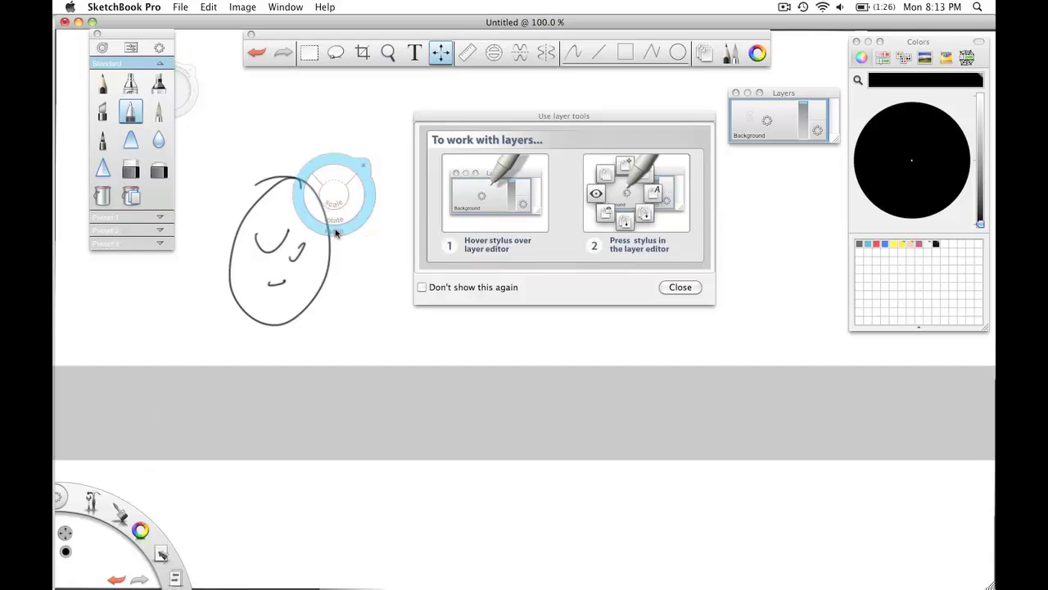
mouse_move(336, 234)
mouse_down()
mouse_move(384, 180)
mouse_move(349, 208)
mouse_up()
mouse_move(356, 171)
mouse_down()
mouse_move(326, 158)
mouse_move(347, 159)
mouse_up()
drag(344, 147, 350, 150)
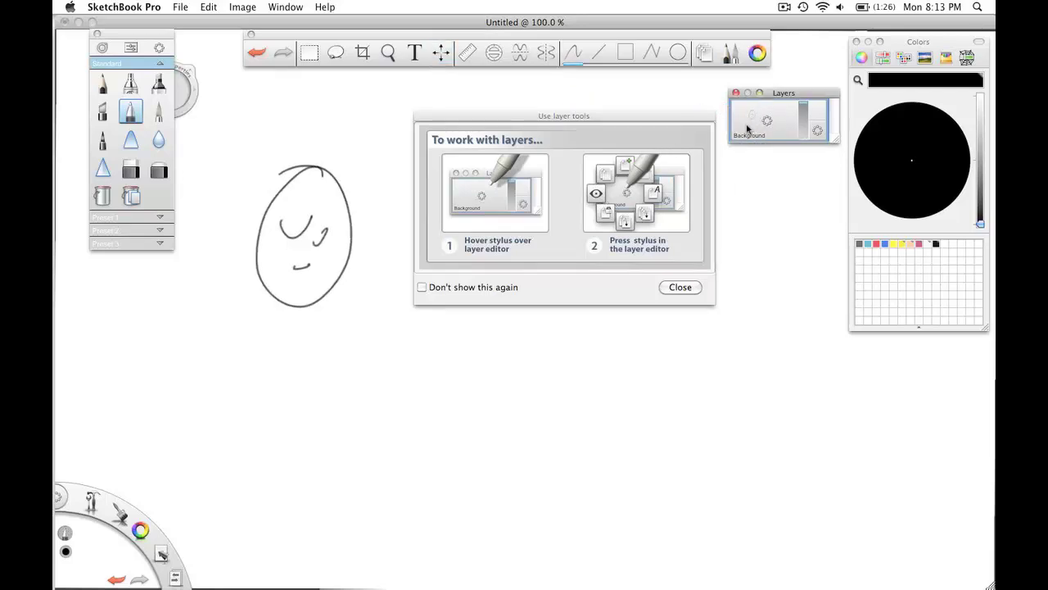
click(501, 129)
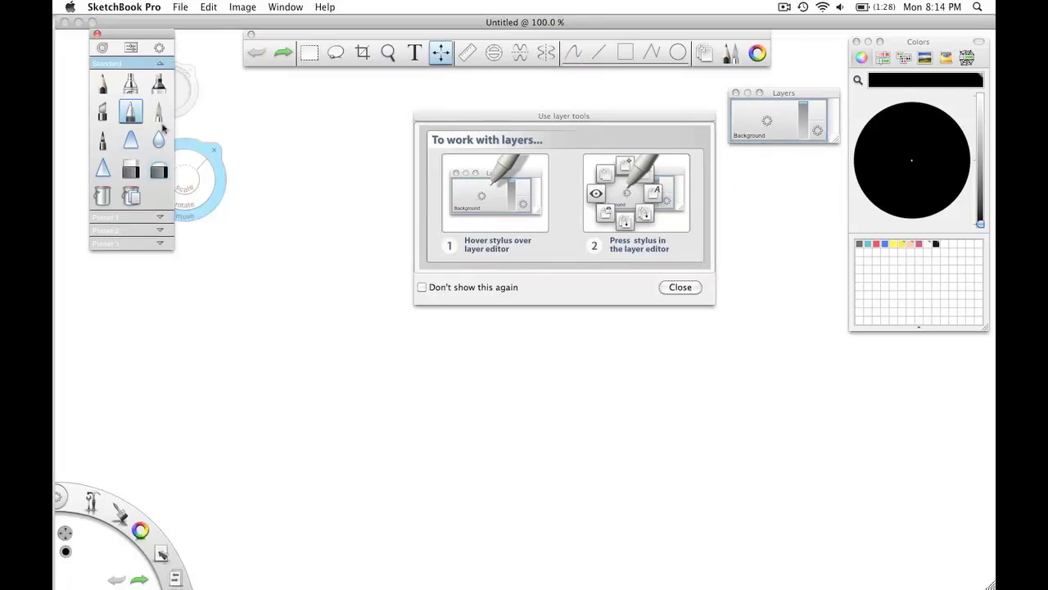
Look through the preset brush sets, collapse them and reselect the thin pen in the Standard set.
click(161, 217)
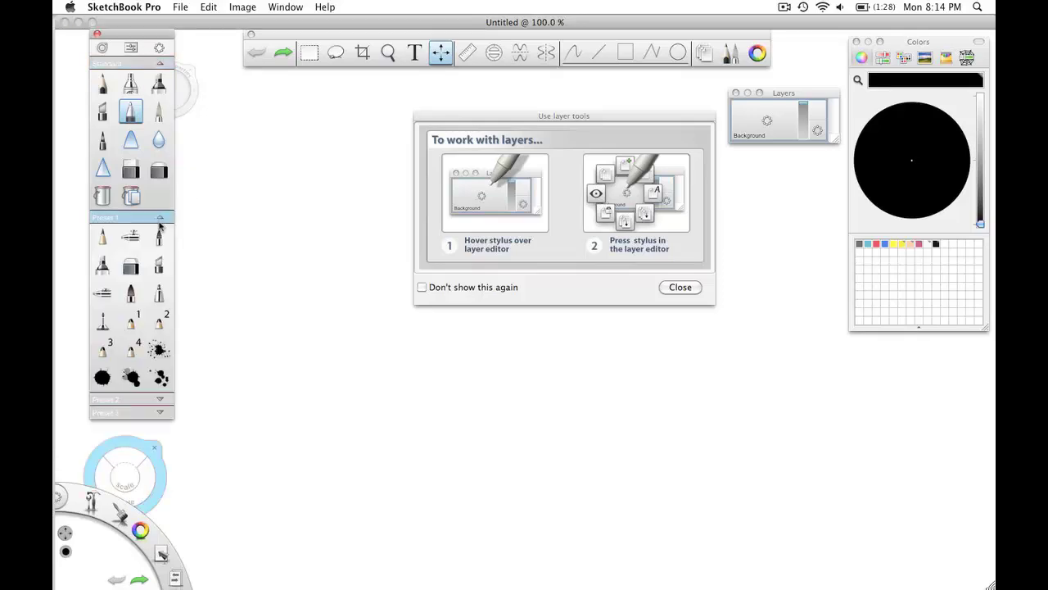
click(162, 221)
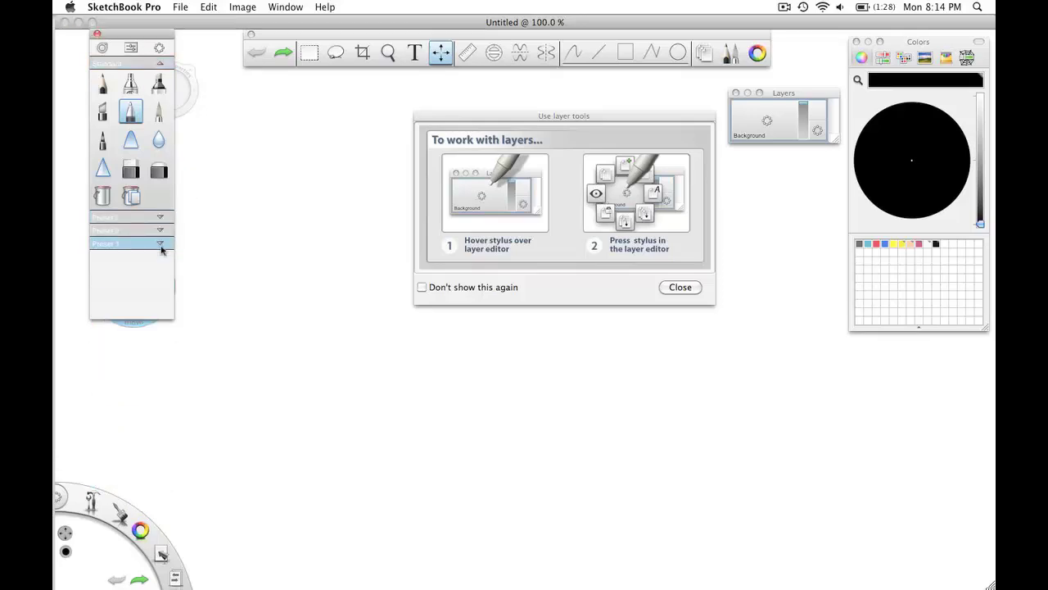
click(159, 112)
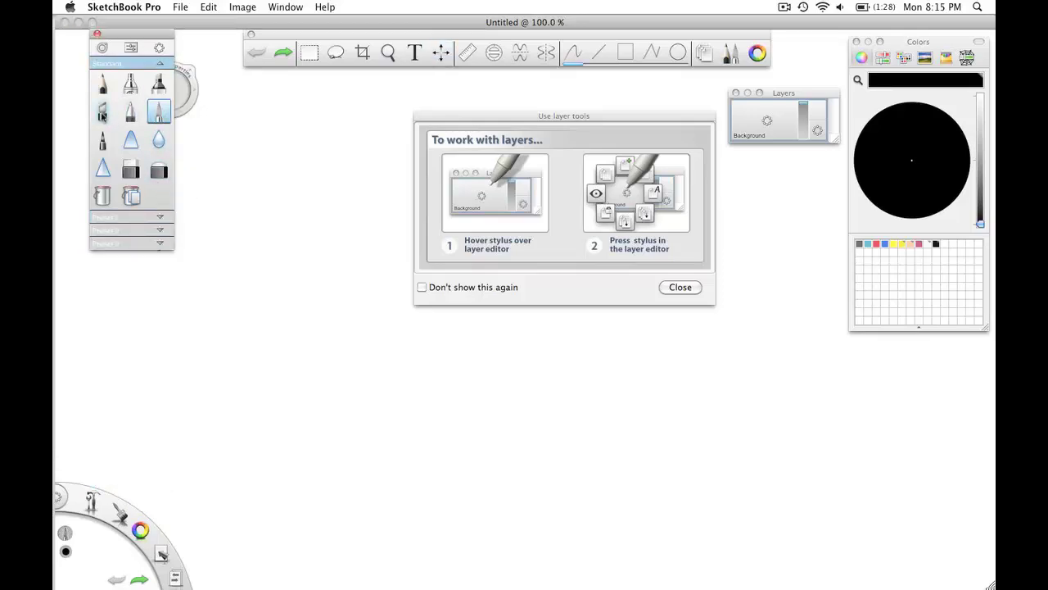
click(133, 116)
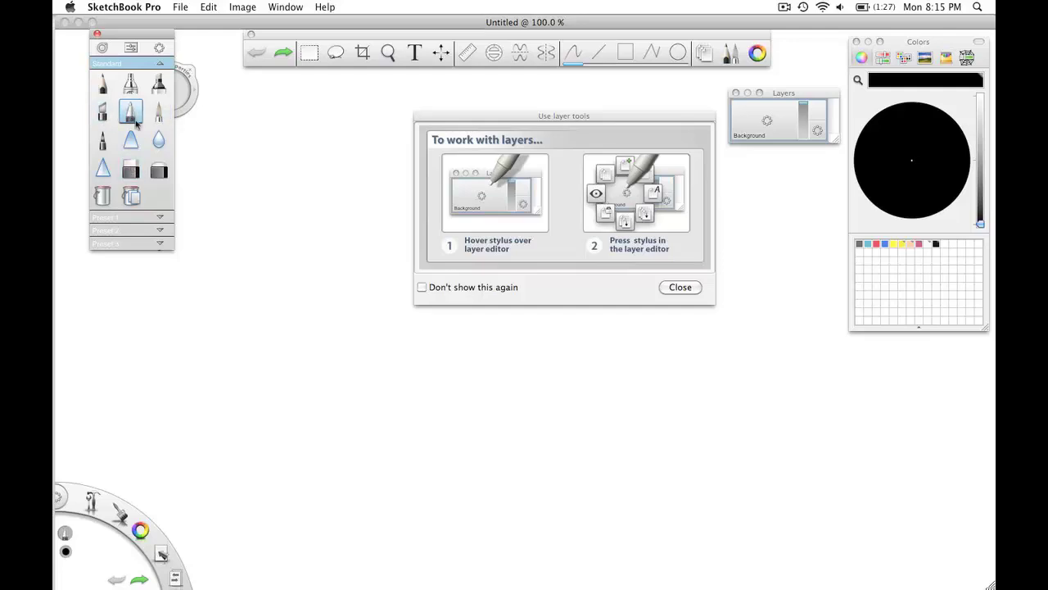
Toggle repeatedly between the pen and the previously used eraser, finishing on the pen.
drag(123, 517, 90, 529)
key(s)
key(s)
key(s)
key(s)
key(s)
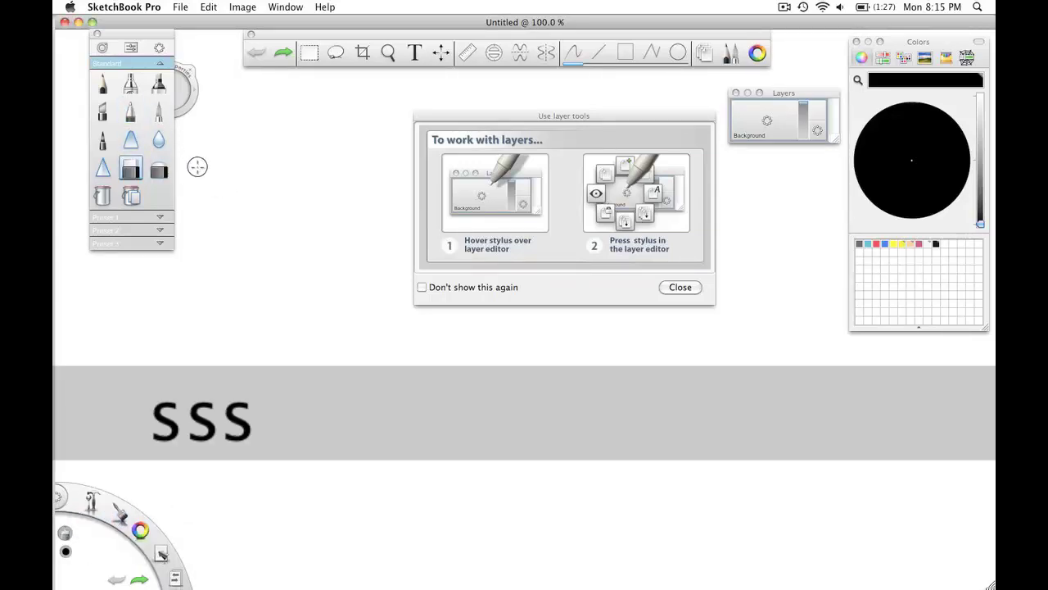
key(s)
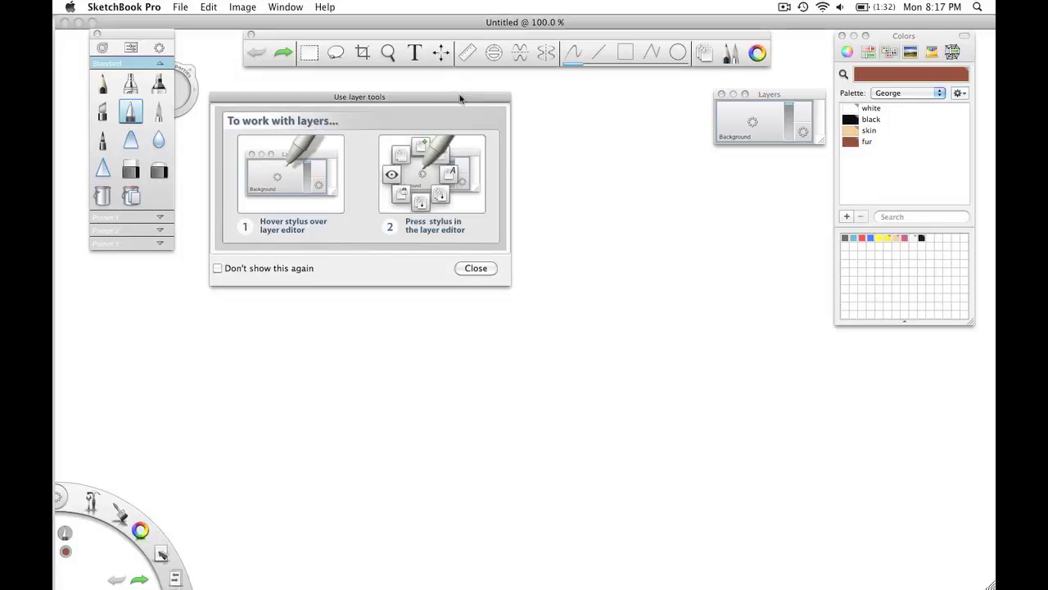
Dismiss the introduction window about layer tools.
click(476, 268)
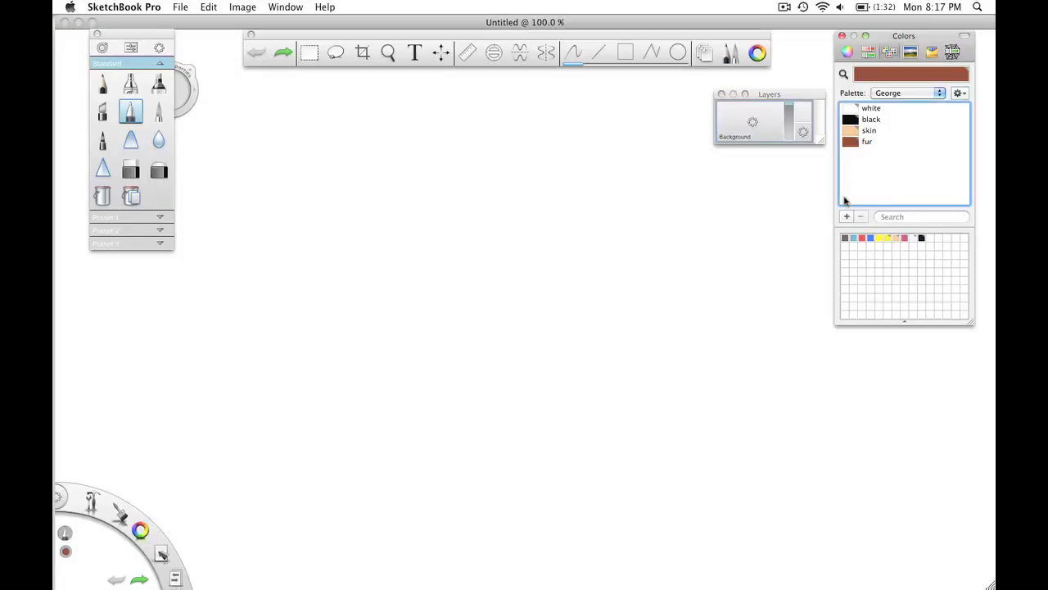
Pick a yellow from the color wheel and flood-fill the Background layer with it.
click(846, 52)
click(918, 113)
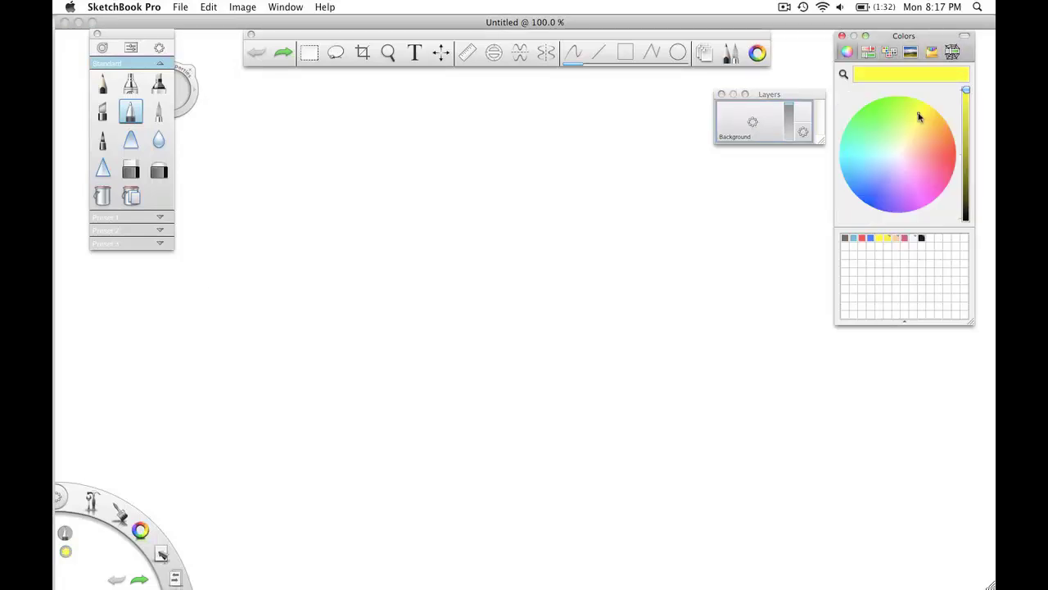
click(101, 195)
click(547, 175)
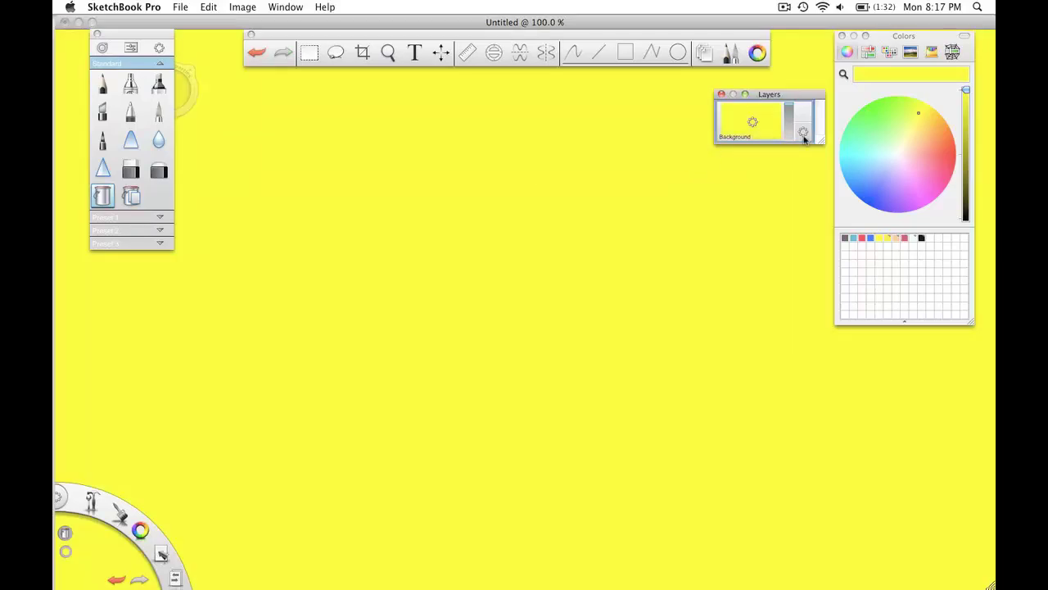
Add a layer above the yellow background, hide the background and show the George color palette list.
drag(751, 121, 749, 88)
click(890, 52)
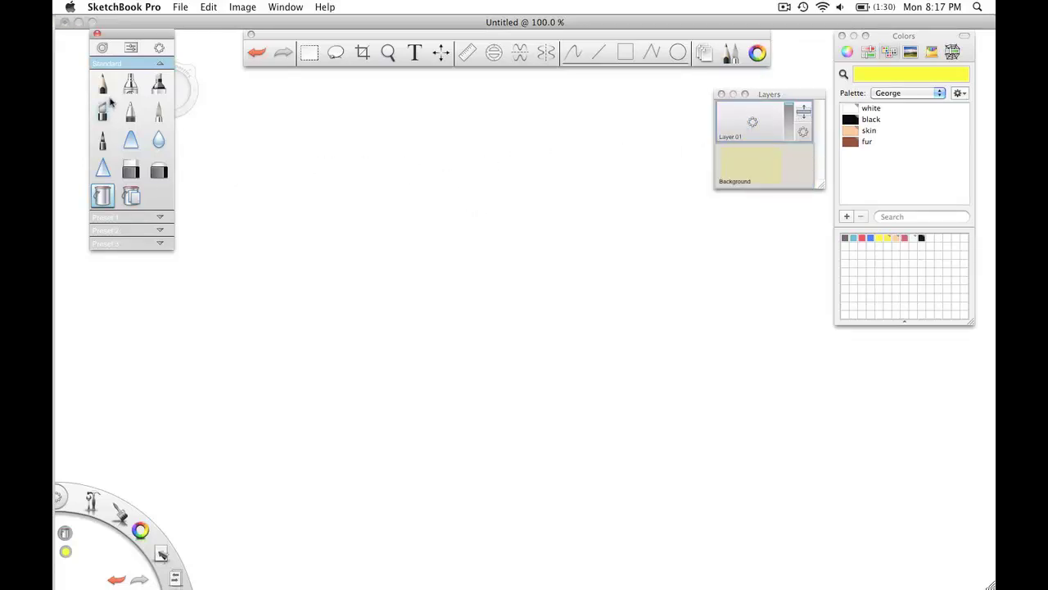
mouse_move(753, 121)
mouse_down()
mouse_move(753, 90)
mouse_move(747, 152)
mouse_move(748, 118)
mouse_up()
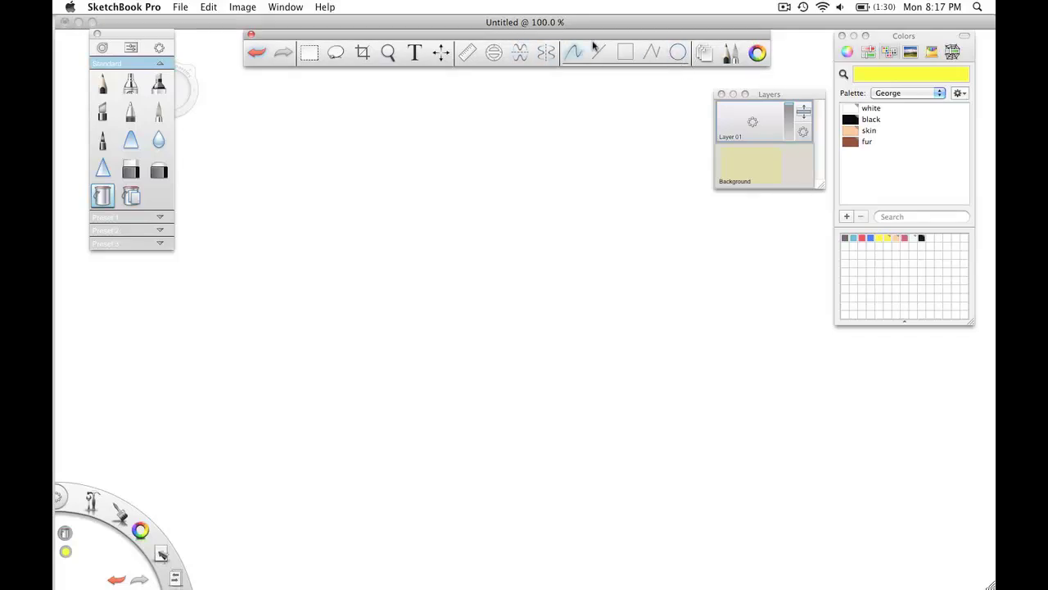
click(678, 53)
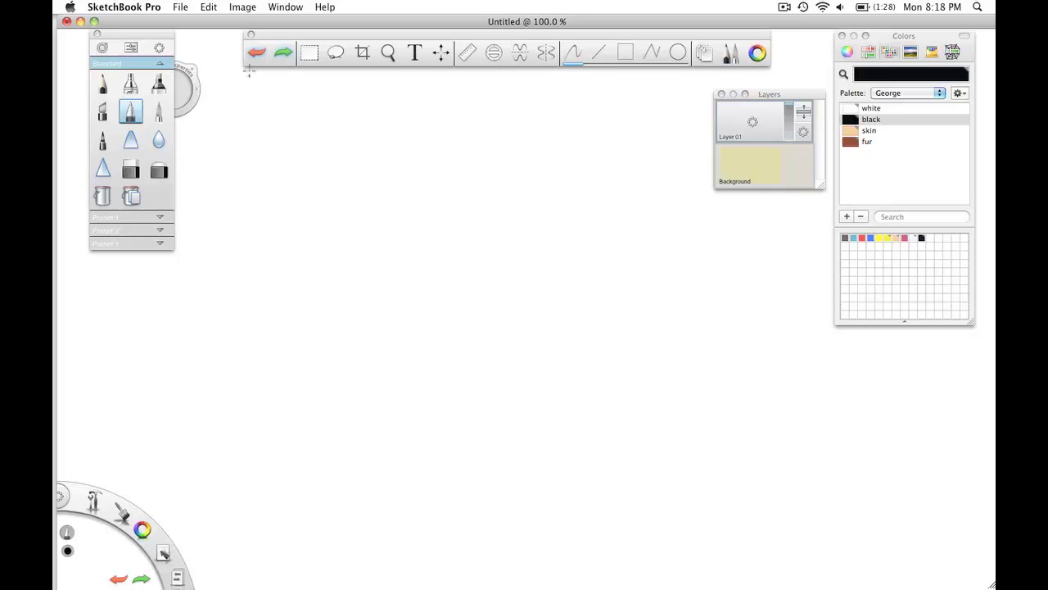
Set the canvas size to 720 pixels wide and 540 pixels high.
click(242, 7)
click(266, 36)
text(720)
key(Tab)
text(54)
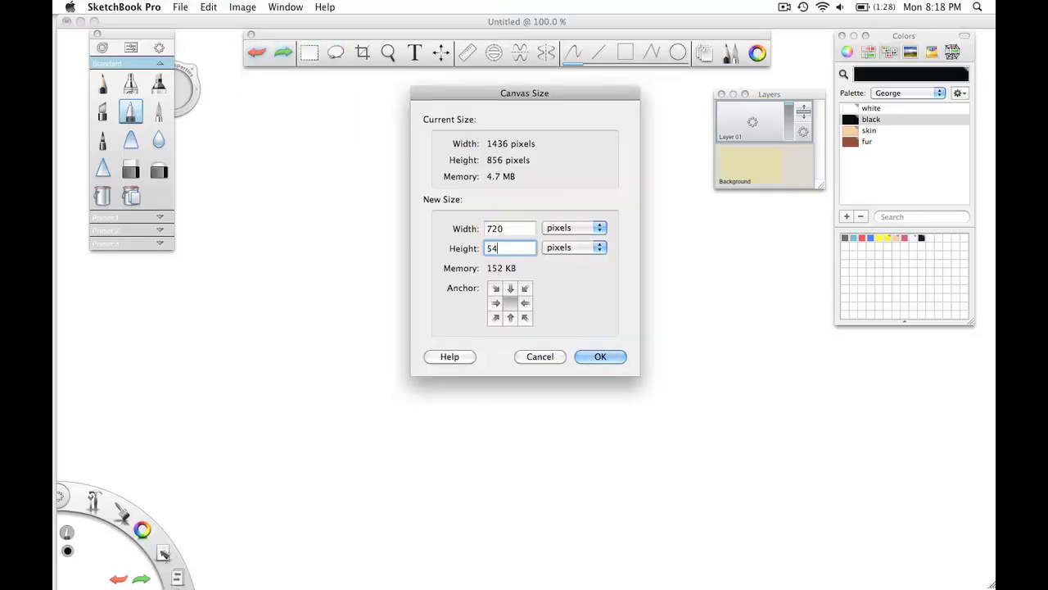
text(0)
key(Return)
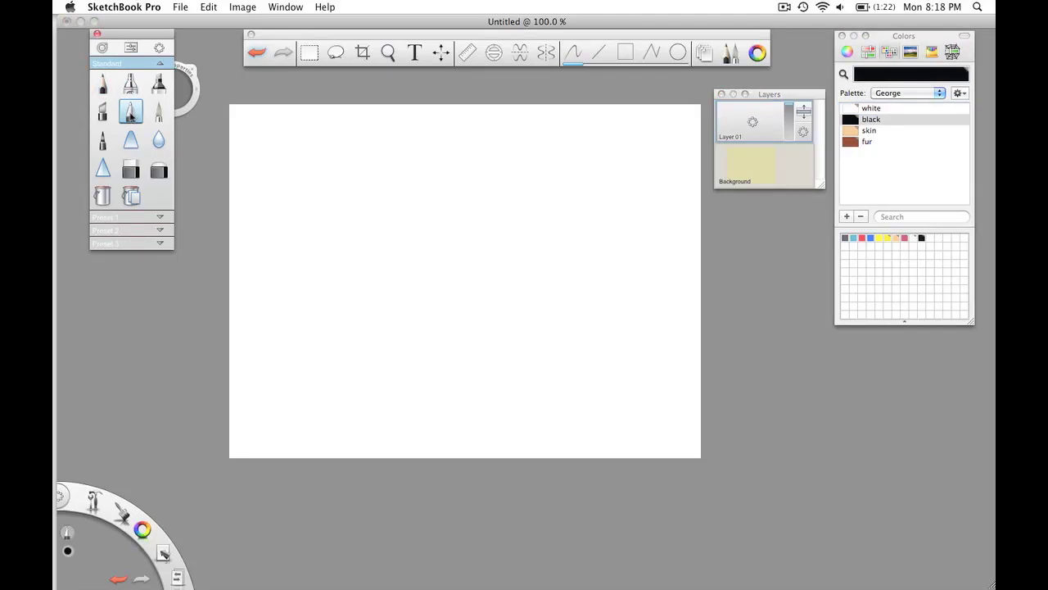
Draw a large black circle on Layer 01 with the Ellipse tool and move it to the middle of the canvas.
click(678, 53)
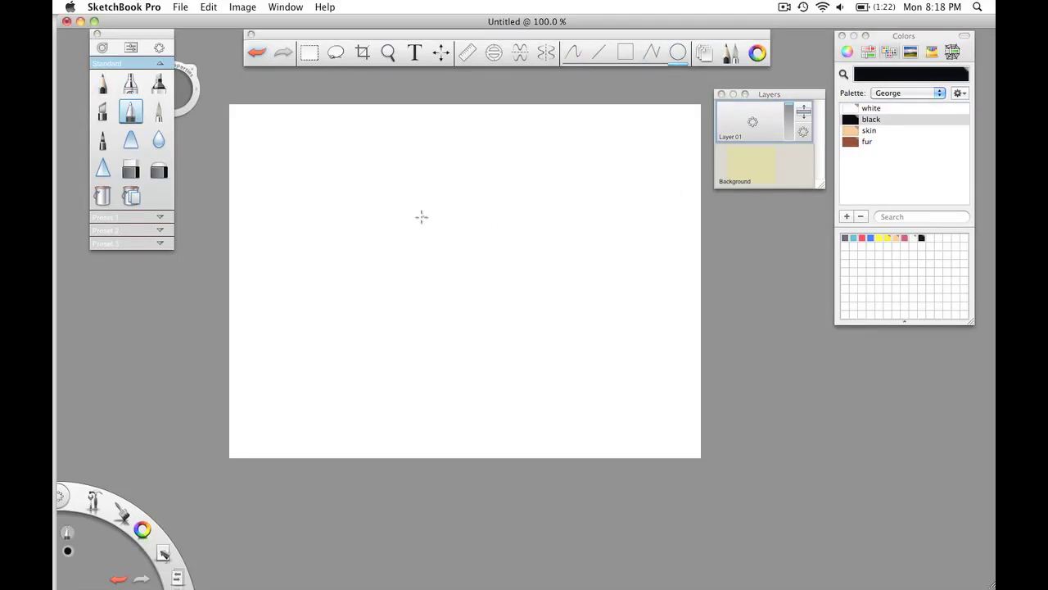
drag(443, 287, 309, 149)
key(v)
mouse_move(519, 334)
mouse_down()
mouse_move(512, 293)
mouse_move(526, 316)
mouse_up()
Try drawing a wide ellipse on the circle's own layer and moving it, and undo both changes.
click(752, 121)
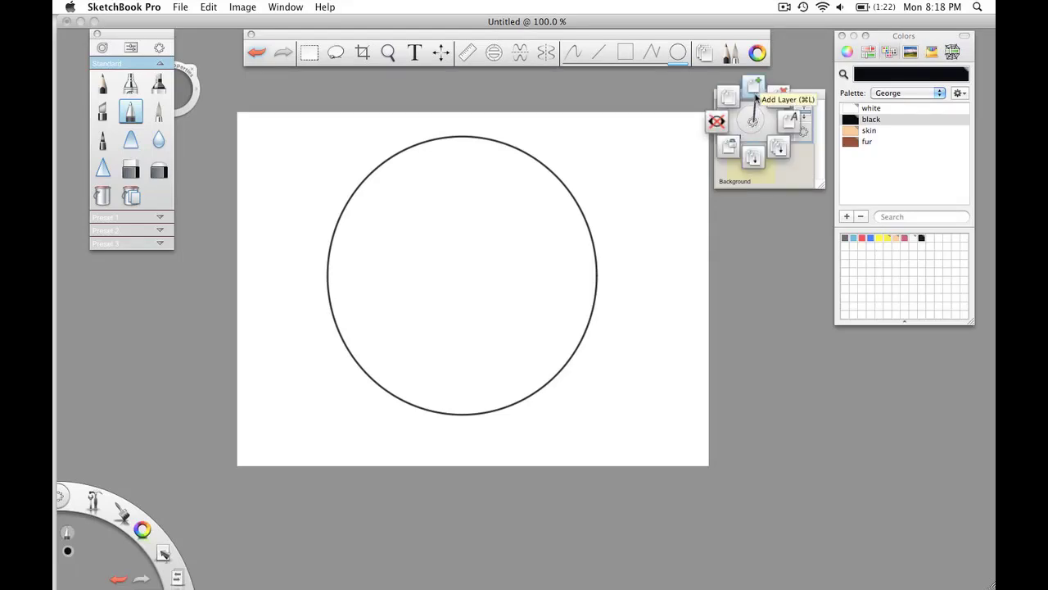
drag(756, 97, 754, 124)
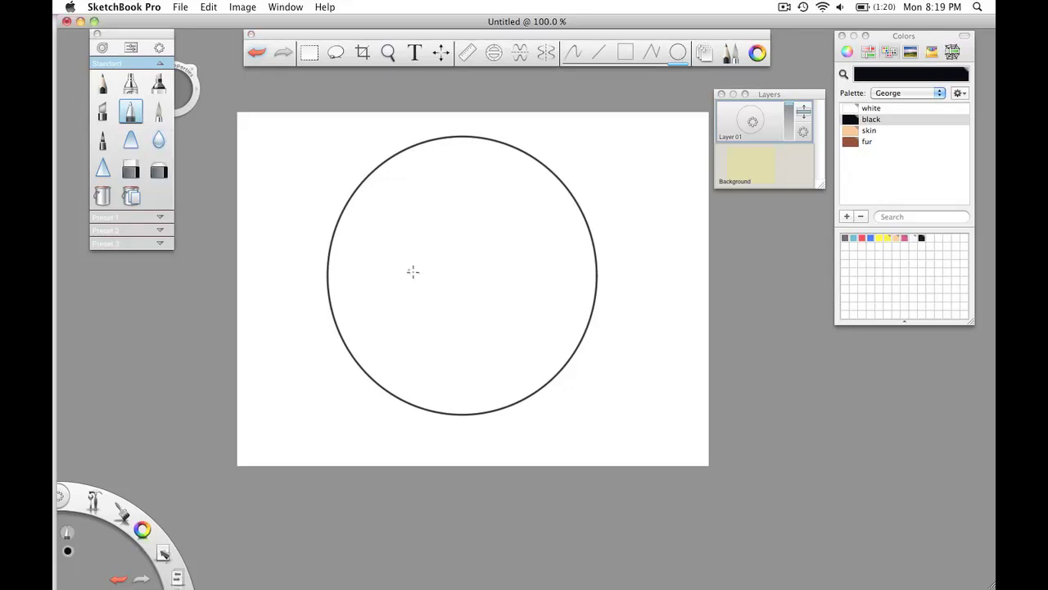
drag(501, 284, 519, 350)
key(v)
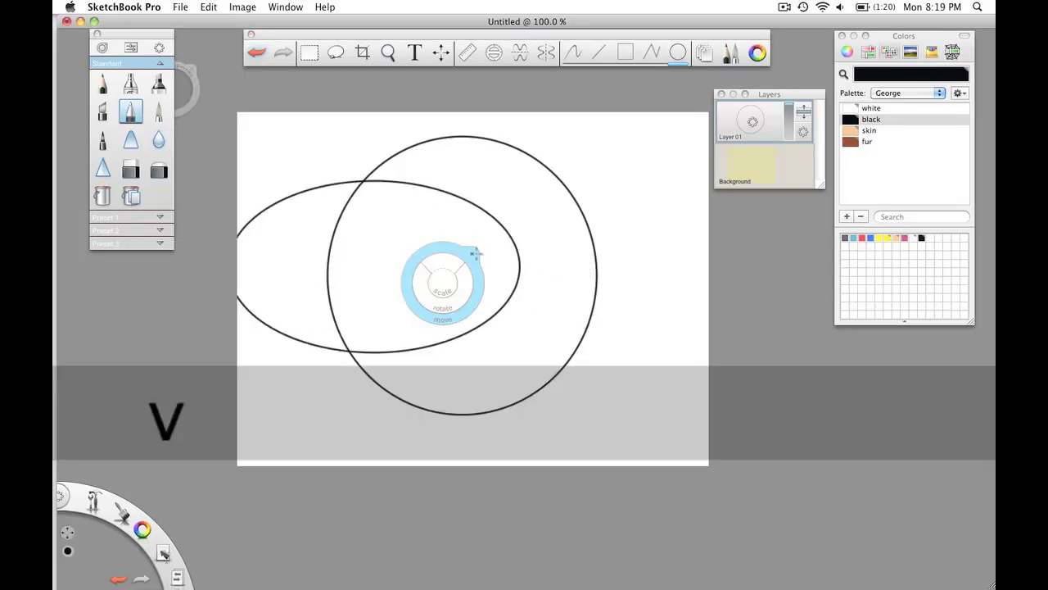
drag(468, 308, 527, 320)
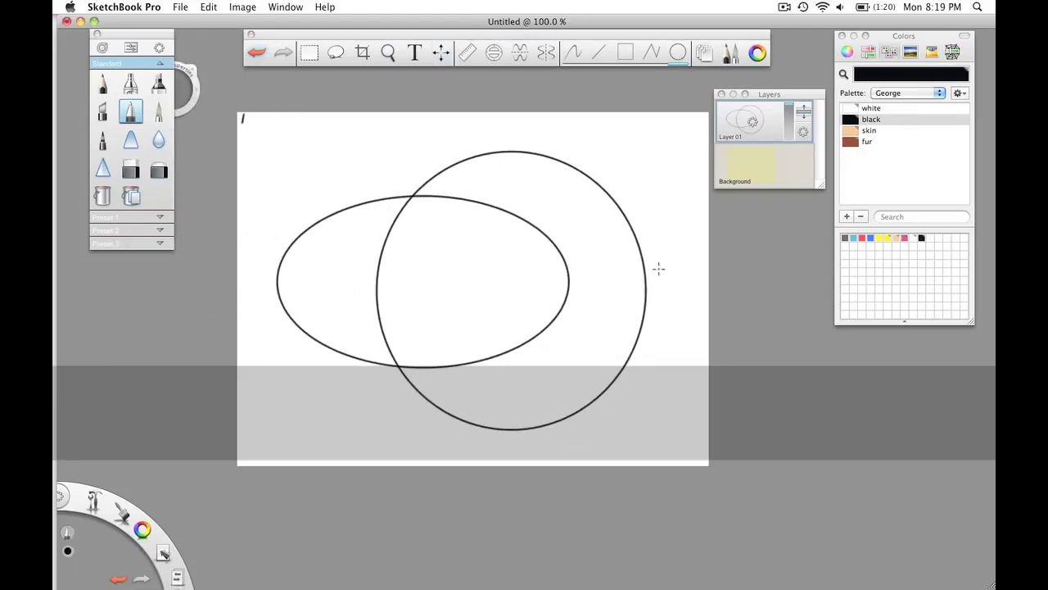
key(super+z)
key(super+z)
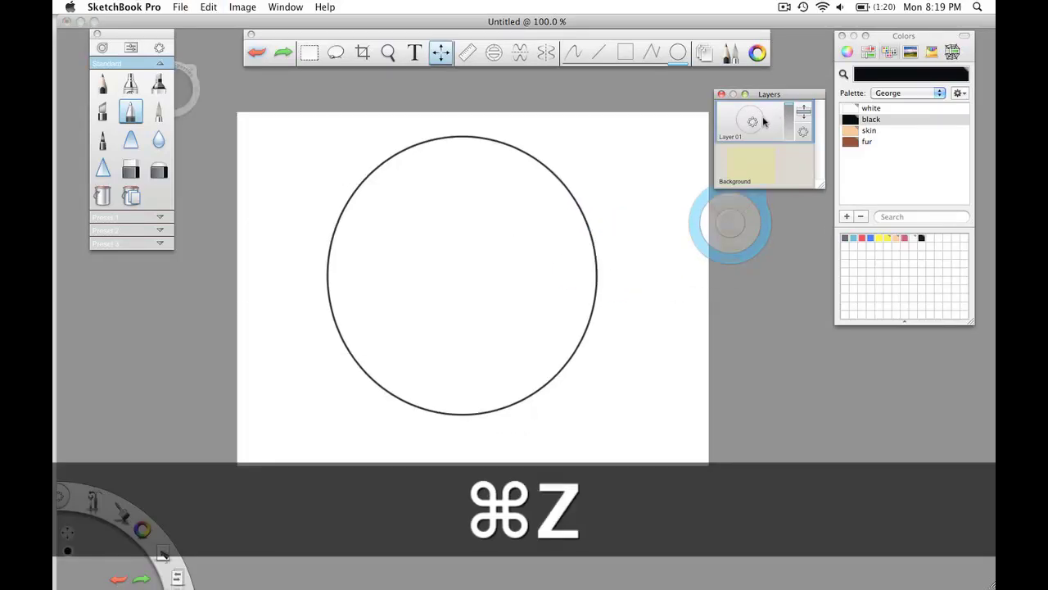
Add a layer above the circle, draw a wide ellipse on it and move it over the circle's lower part.
drag(754, 123, 753, 100)
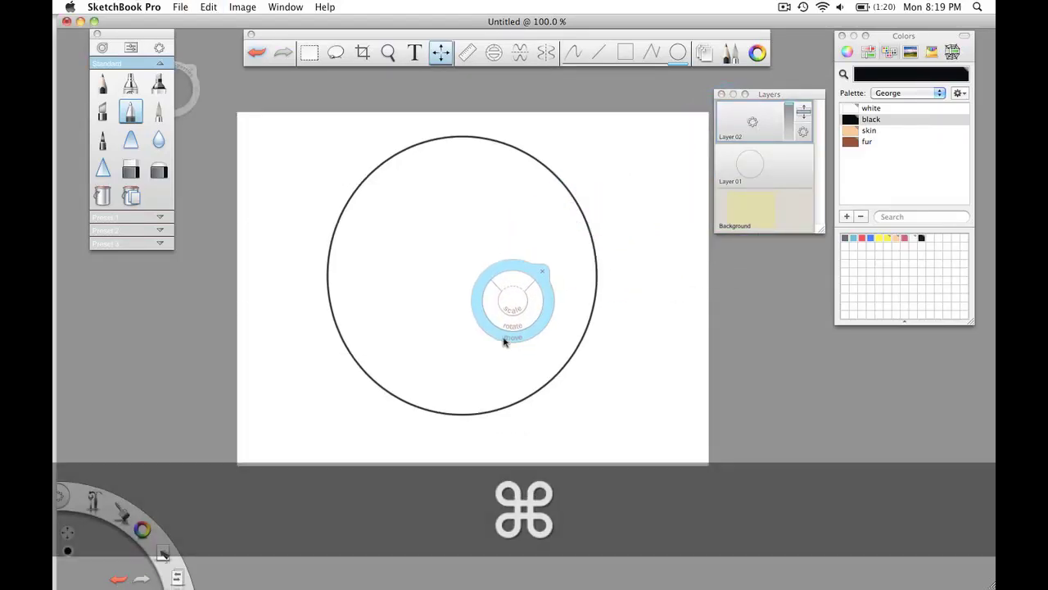
click(678, 53)
drag(438, 297, 575, 393)
key(v)
drag(470, 323, 527, 369)
click(678, 53)
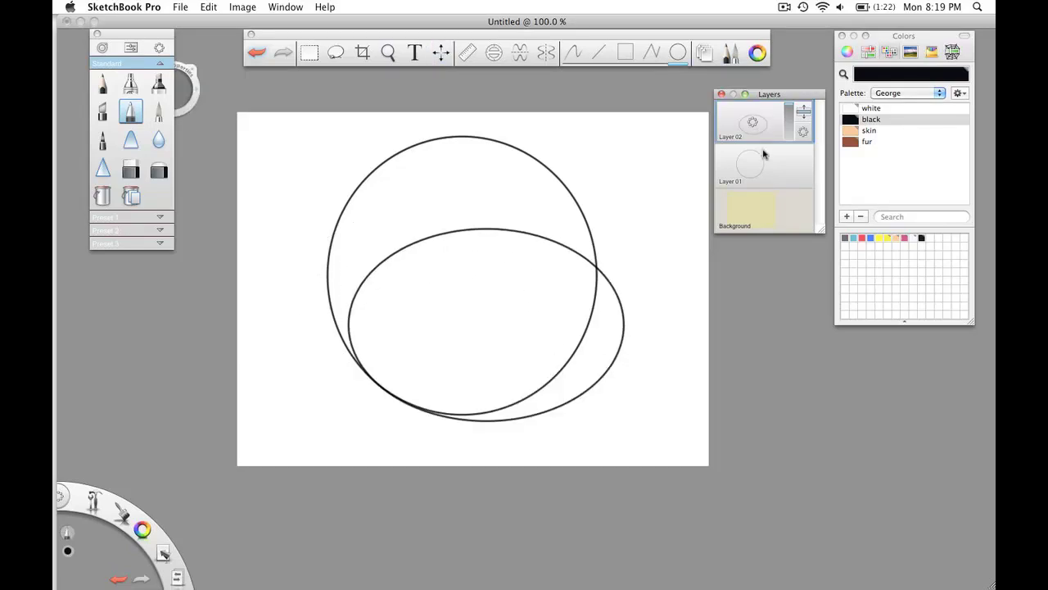
Erase a short gap in the ellipse, try the X and Y symmetry guides and turn both off again.
click(749, 145)
click(346, 117)
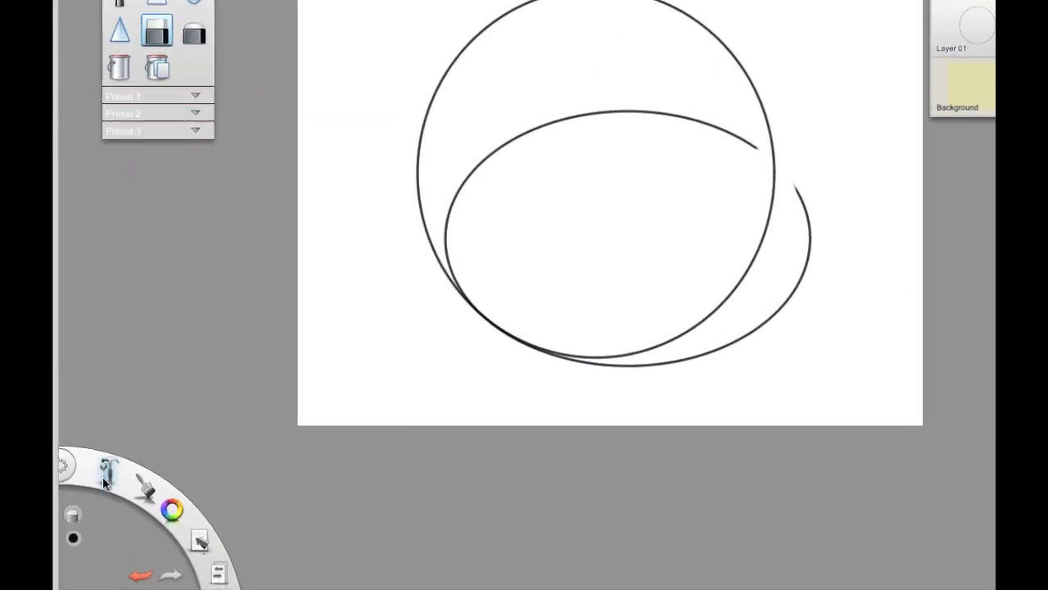
click(93, 501)
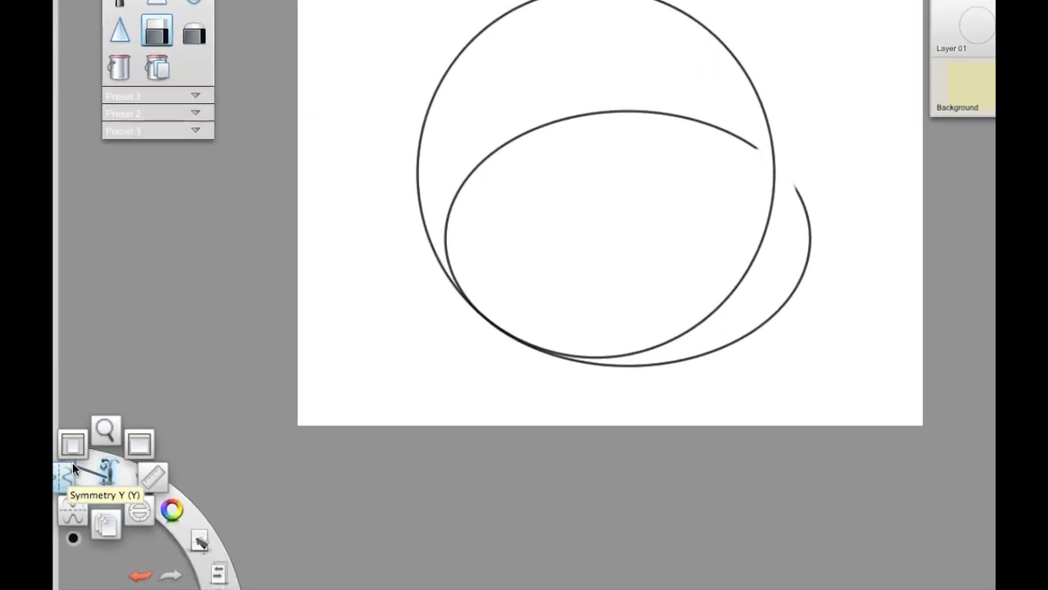
click(82, 506)
click(547, 52)
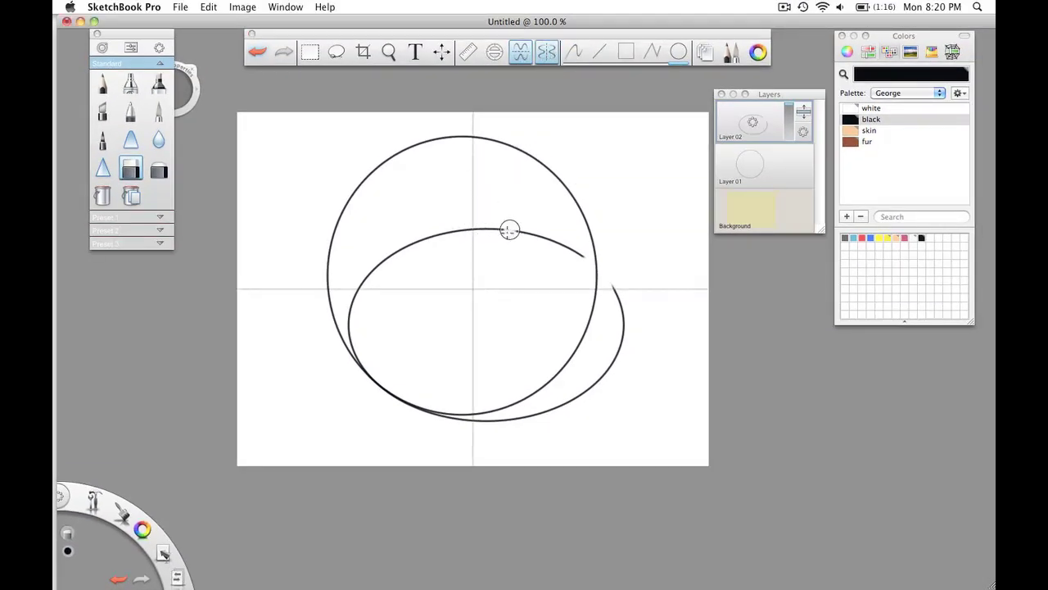
click(547, 54)
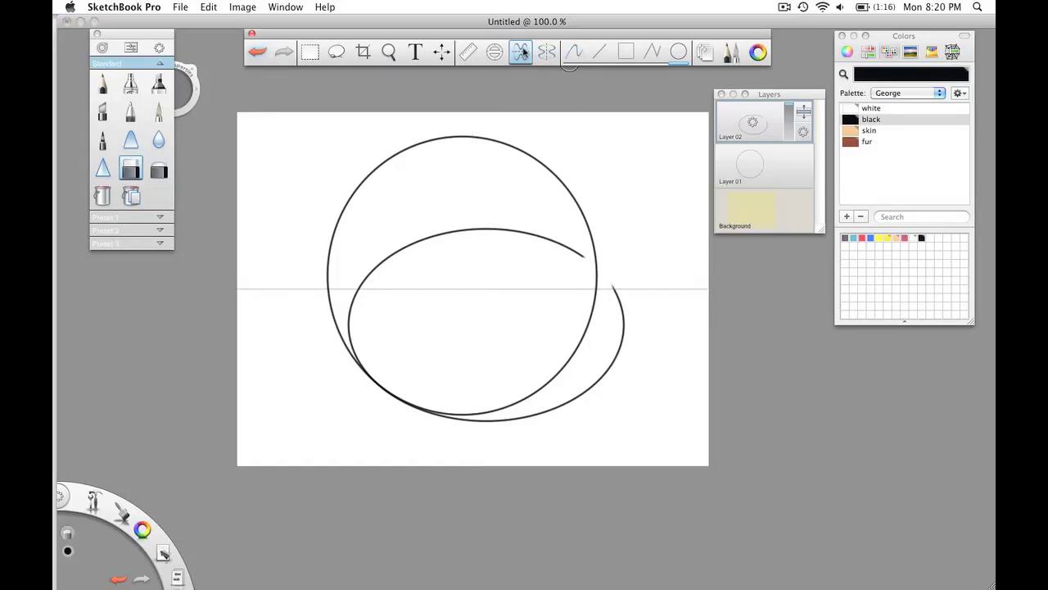
click(521, 52)
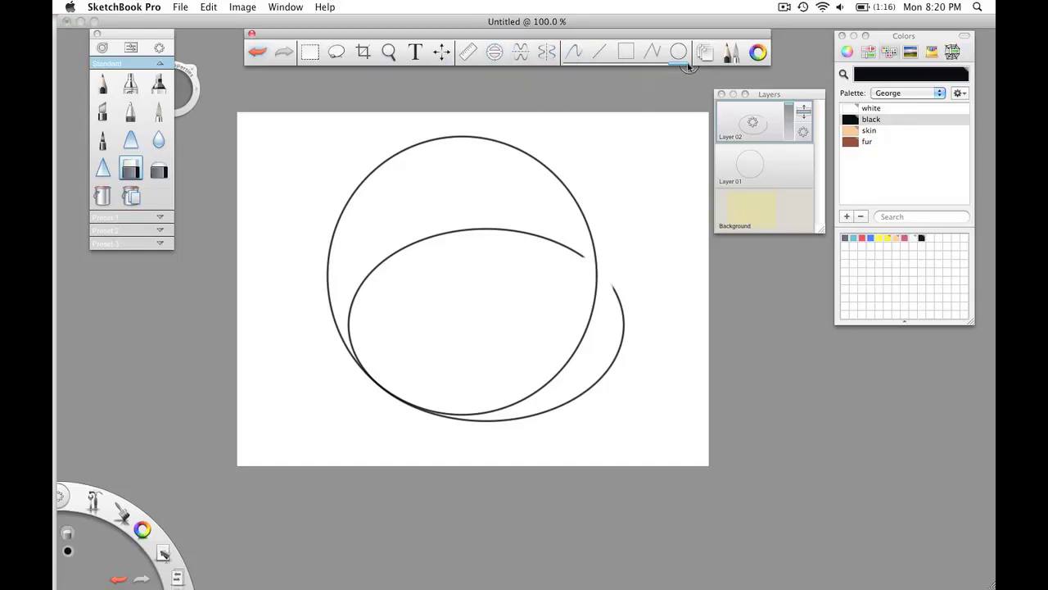
Switch to freehand strokes, undo the erased gap and erase the ellipse's upper arc inside the circle.
click(579, 52)
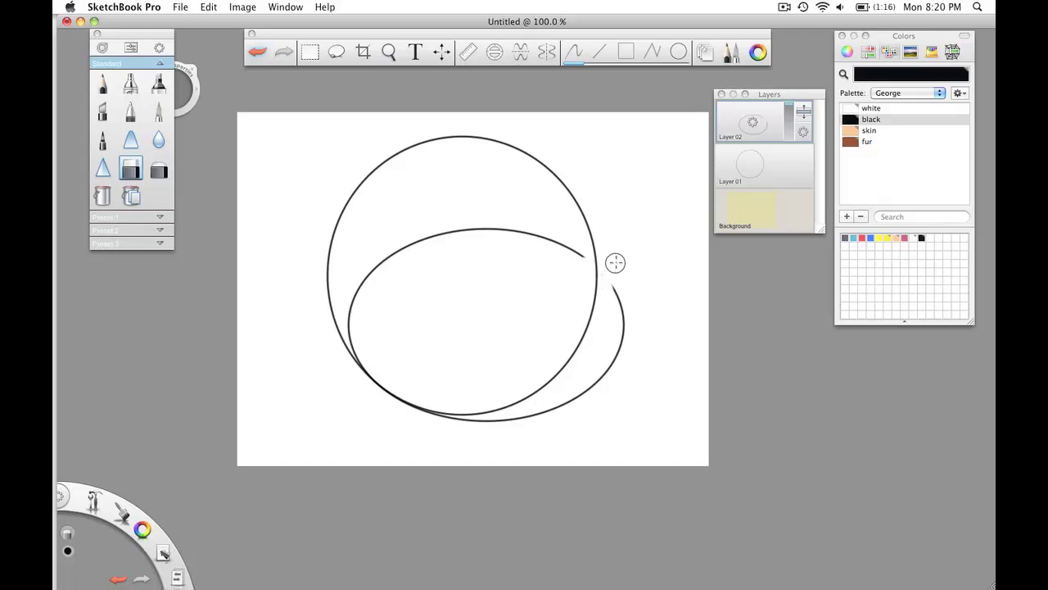
key(super+z)
drag(585, 268, 585, 273)
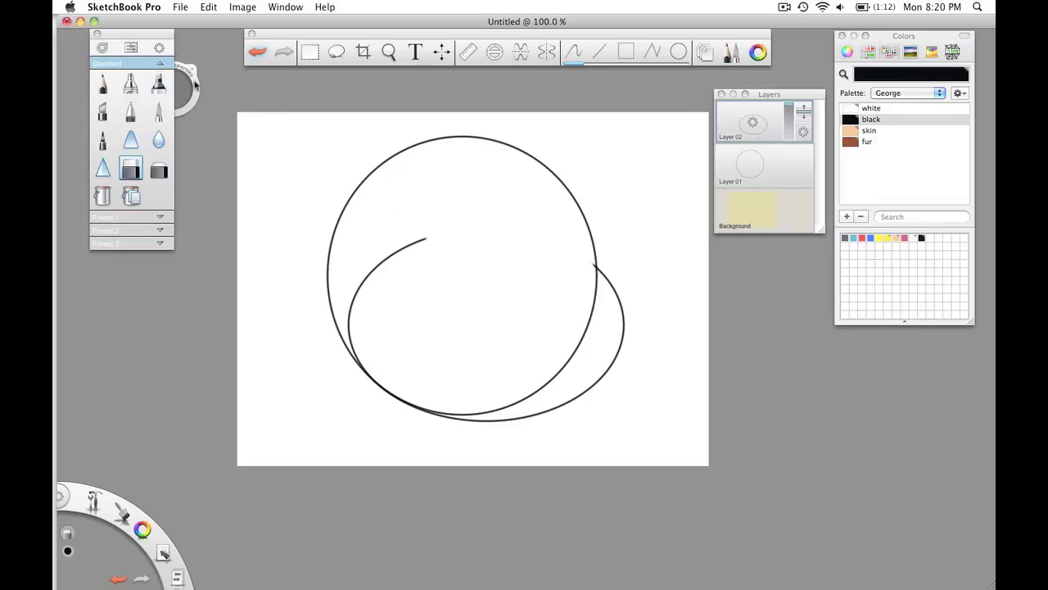
mouse_move(196, 83)
mouse_down()
mouse_move(214, 98)
mouse_move(237, 82)
mouse_up()
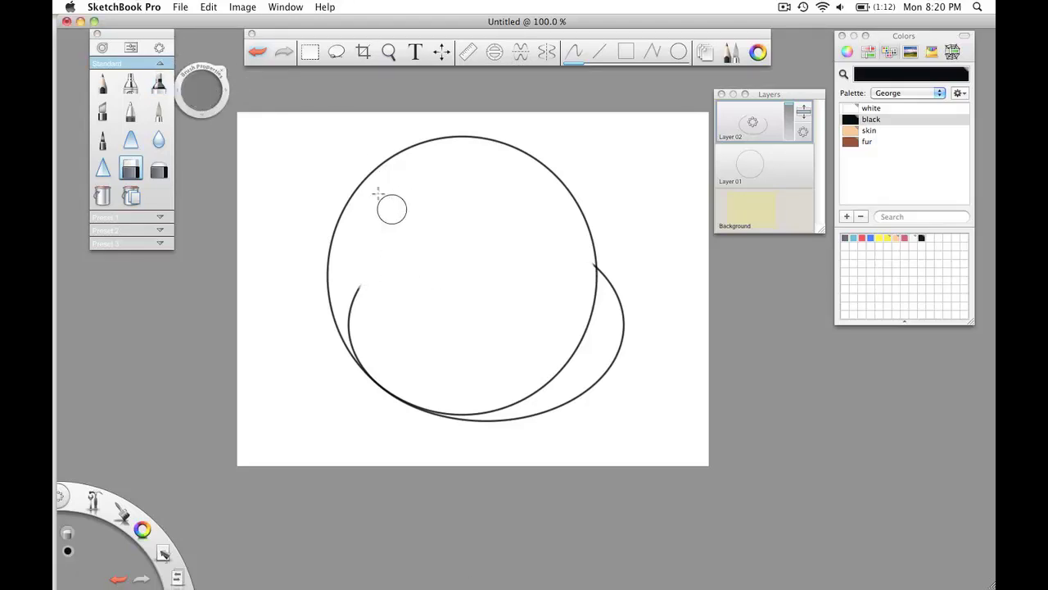
Reduce the eraser size and clean up the ellipse's overhanging tip where it meets the circle on Layer 02.
key(space)
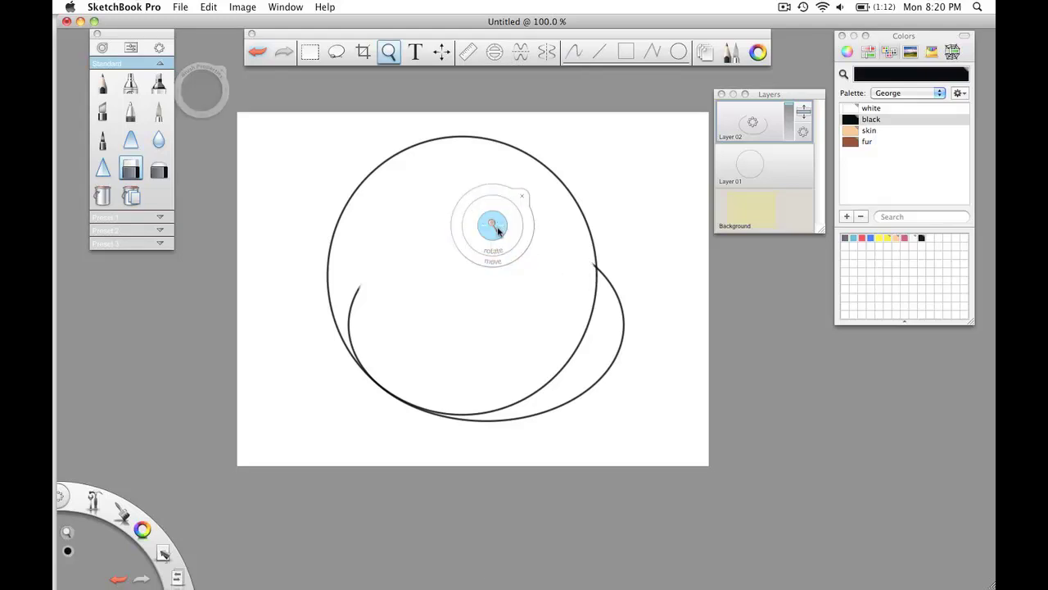
mouse_move(496, 229)
mouse_down()
mouse_move(568, 199)
mouse_move(564, 210)
mouse_move(445, 194)
mouse_up()
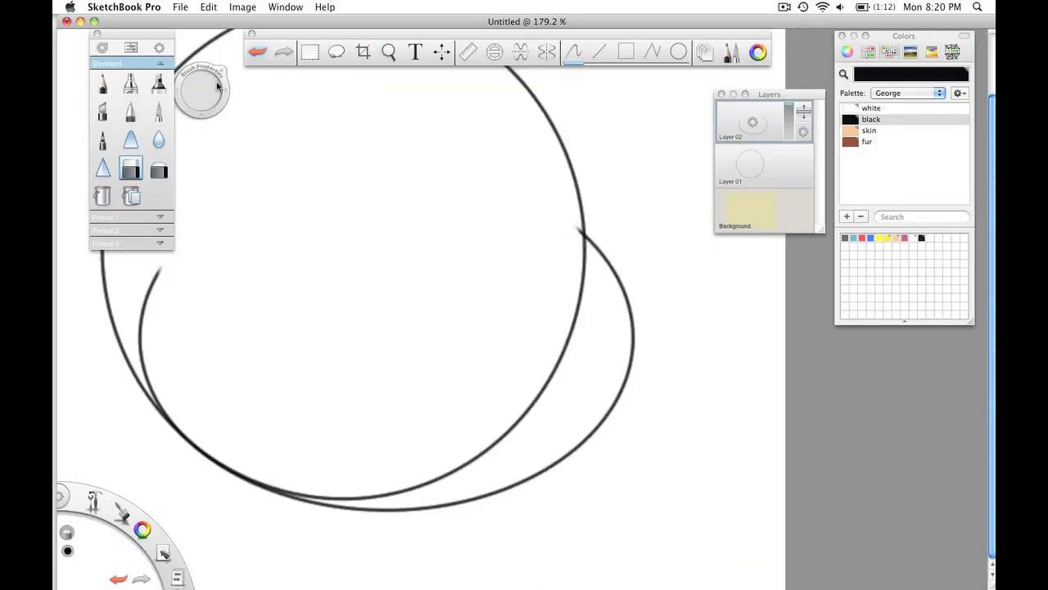
drag(217, 86, 206, 89)
click(755, 139)
click(659, 170)
click(770, 156)
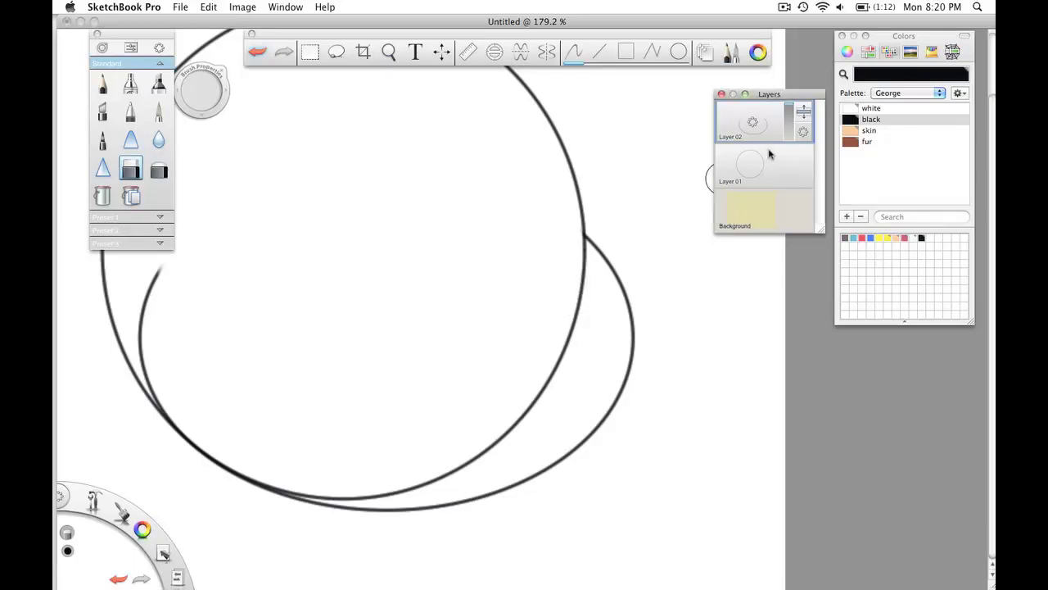
Erase the circle's lower-right arc inside the ellipse on Layer 01.
click(775, 177)
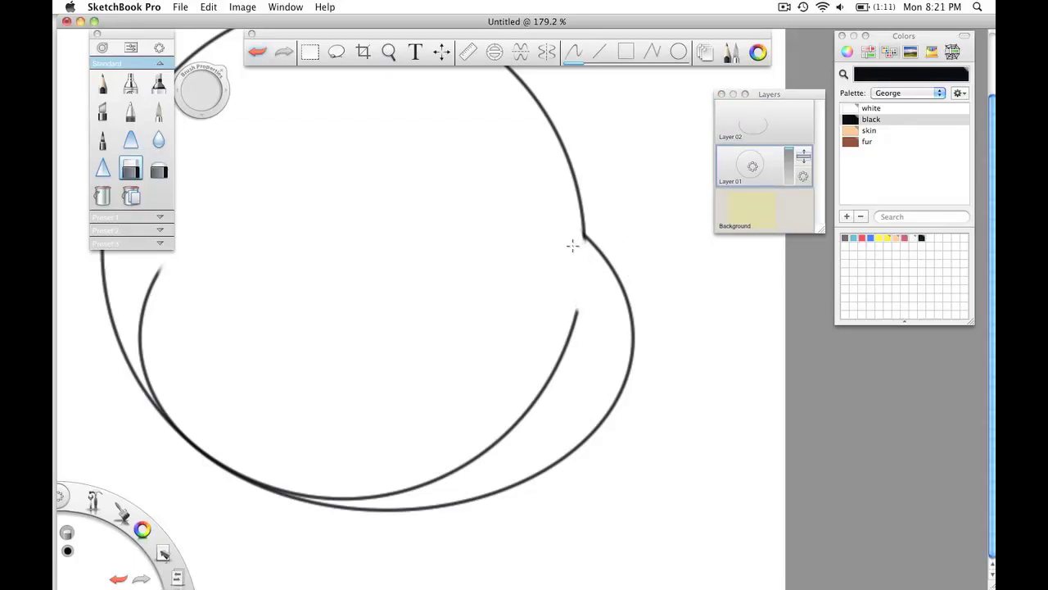
drag(575, 313, 482, 460)
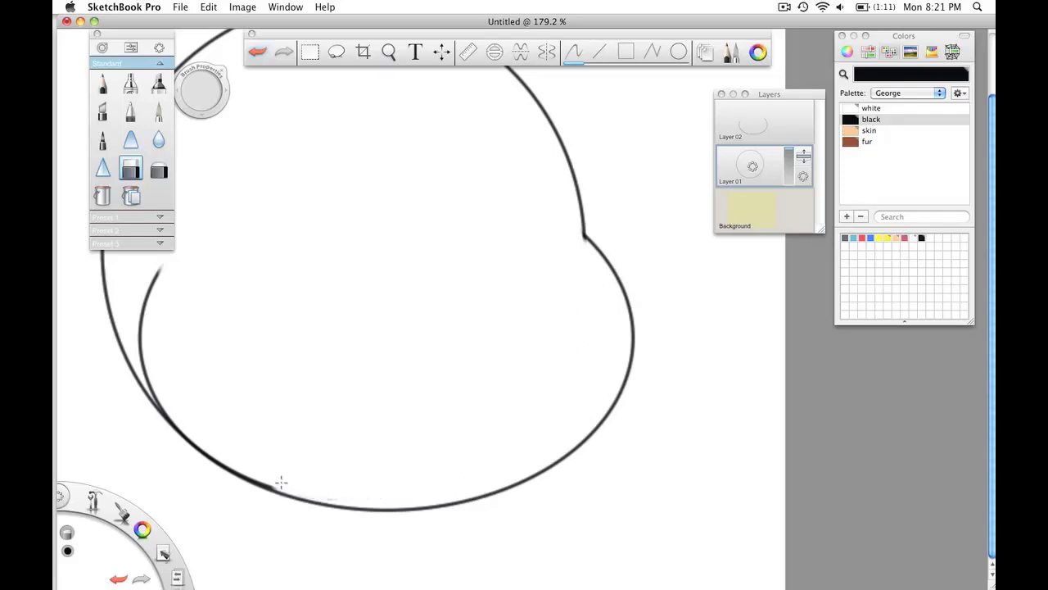
key(space)
drag(429, 263, 336, 331)
key(space)
drag(363, 298, 459, 352)
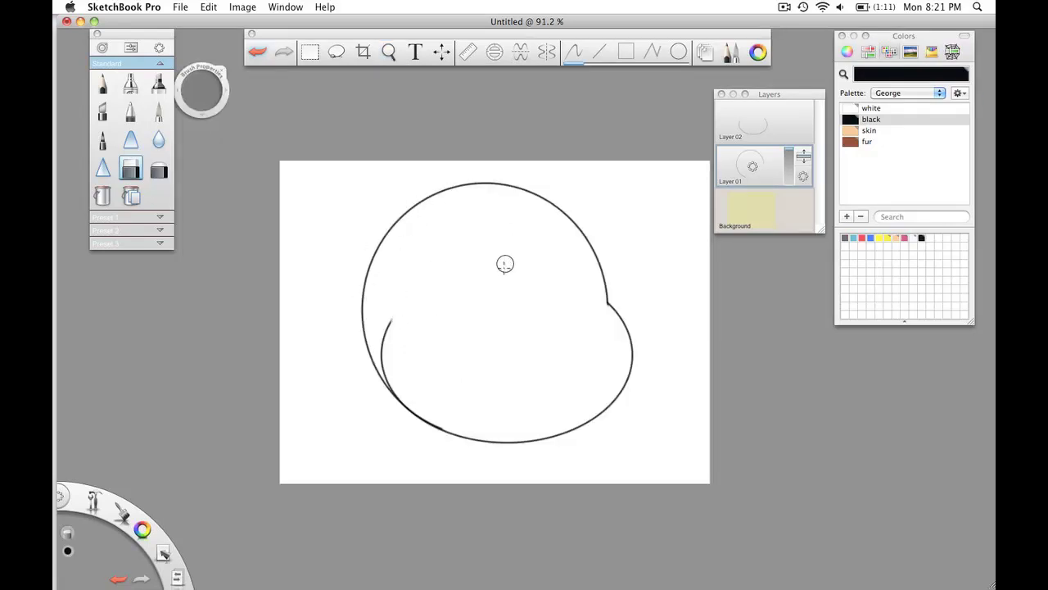
Merge the ellipse layer with the circle layer below and add a new layer above it.
click(753, 123)
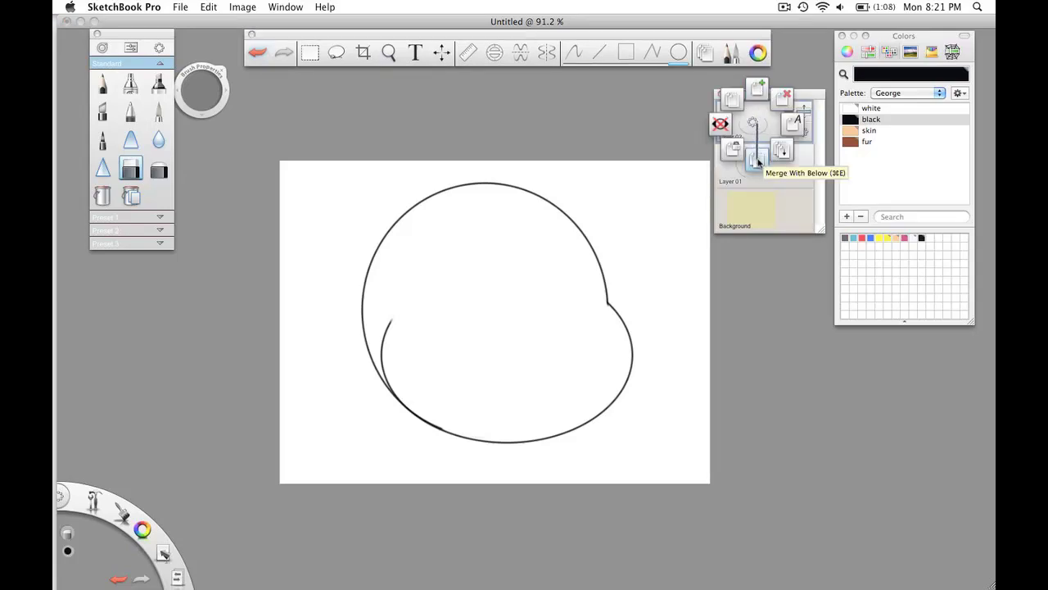
click(759, 159)
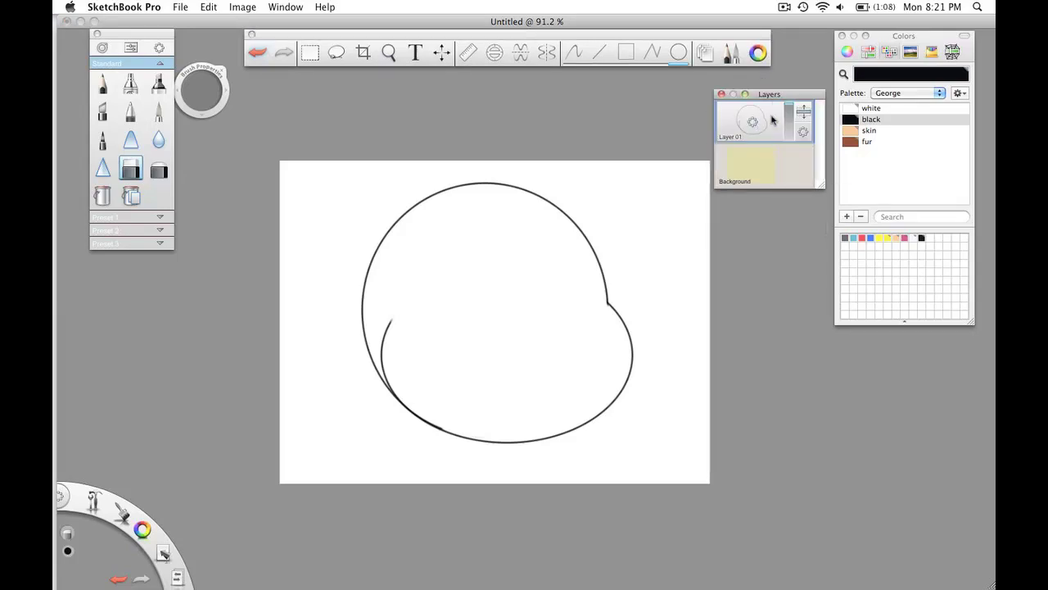
drag(755, 123, 753, 76)
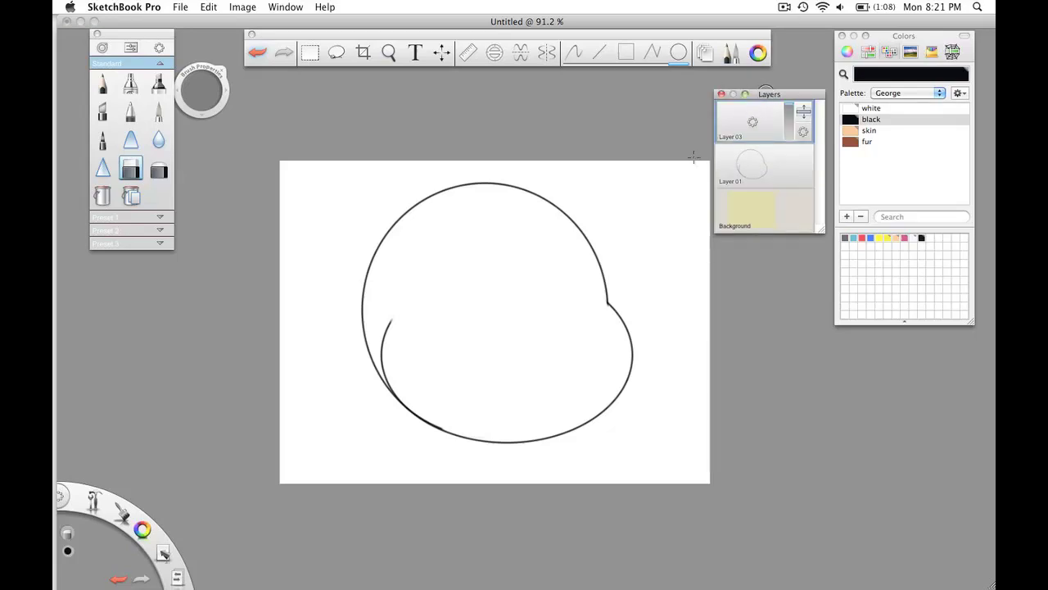
Draw an upright ellipse on Layer 03 for the left eye area, scaling and moving it to fit inside the head circle.
click(131, 112)
click(599, 53)
click(677, 54)
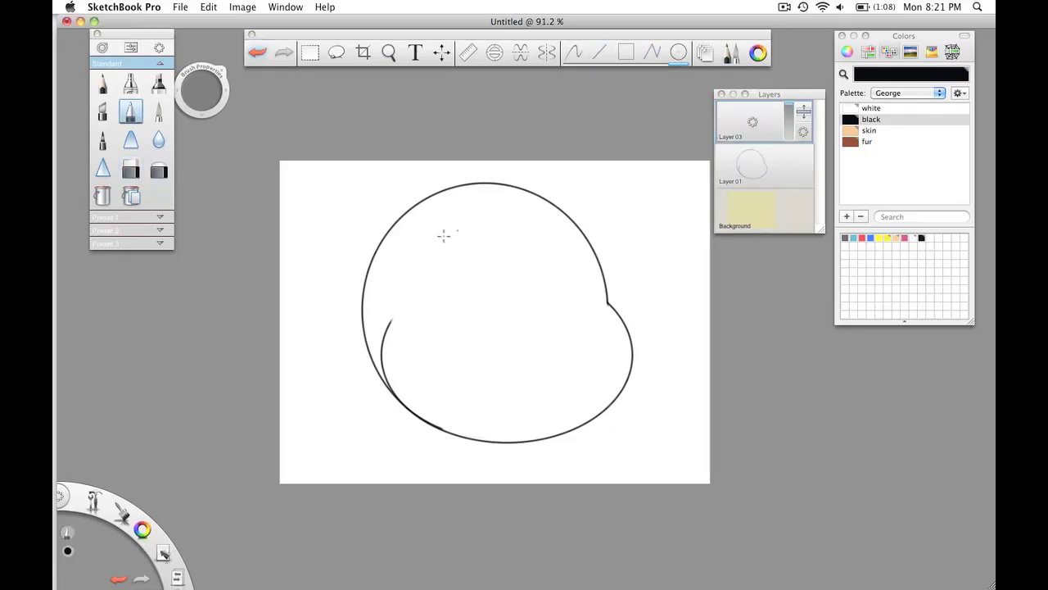
drag(394, 232, 377, 210)
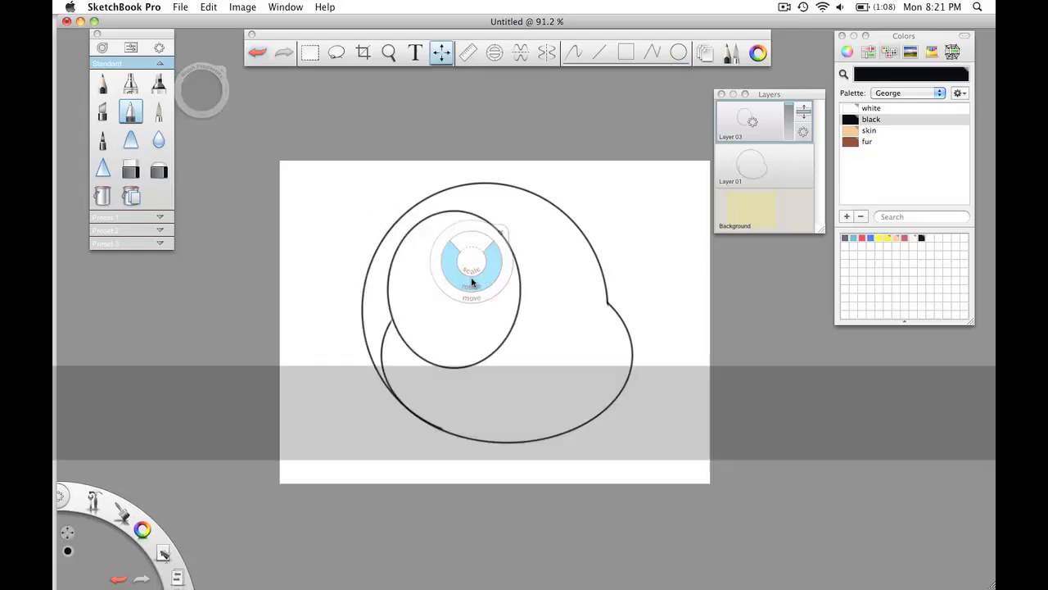
drag(479, 262, 474, 266)
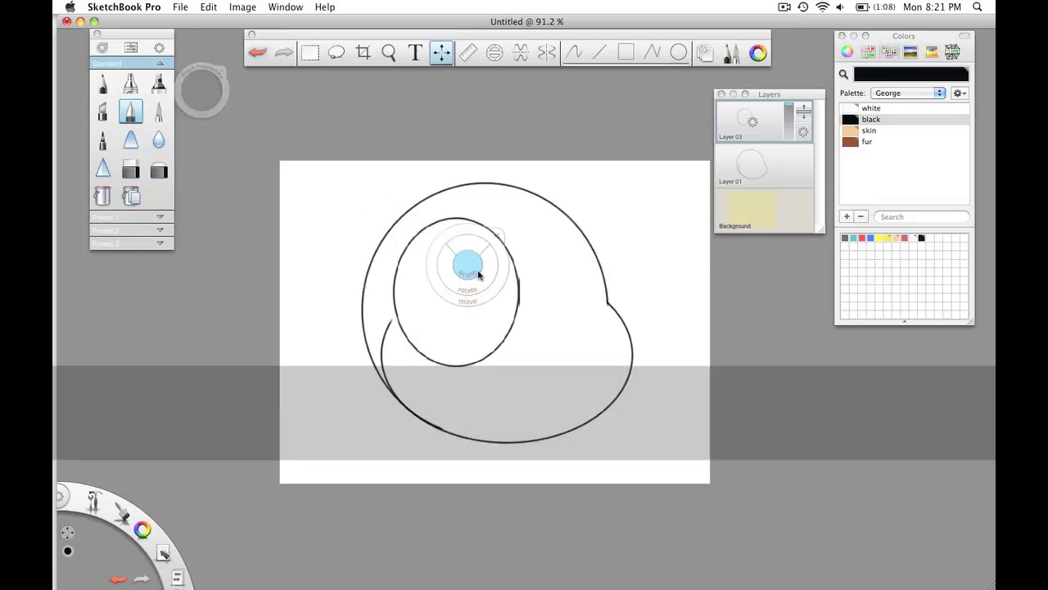
drag(491, 309, 486, 307)
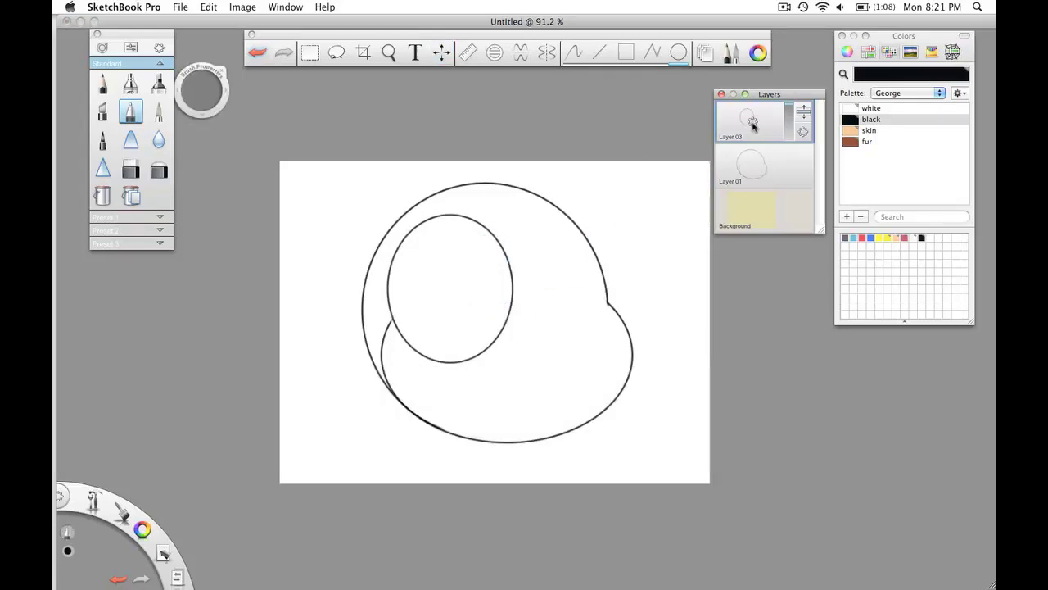
Duplicate the ellipse layer and move the copy to the right so that it partly overlaps the original.
drag(751, 120, 735, 89)
key(v)
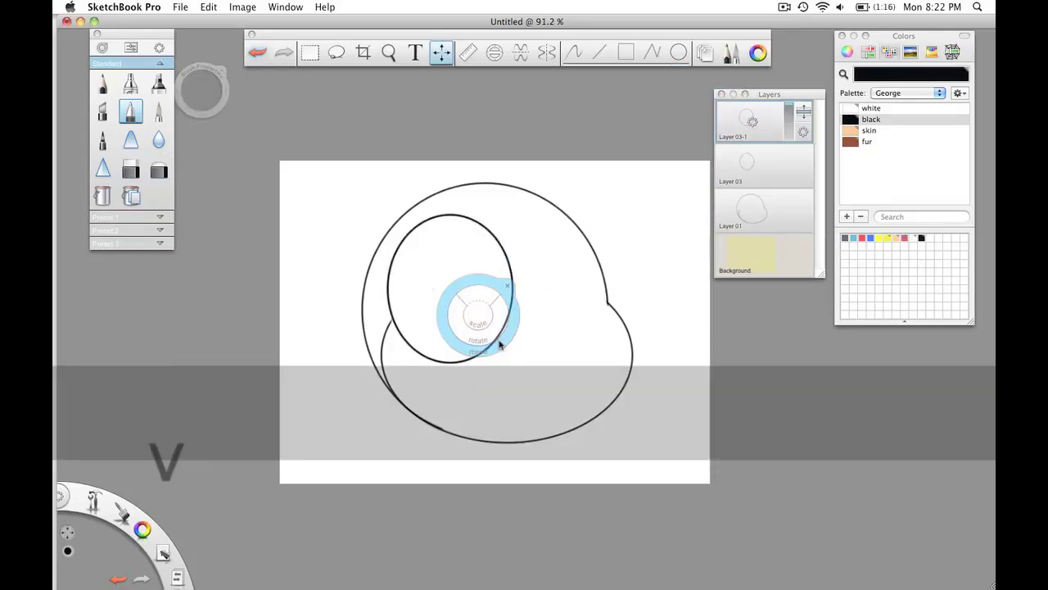
drag(500, 344, 593, 342)
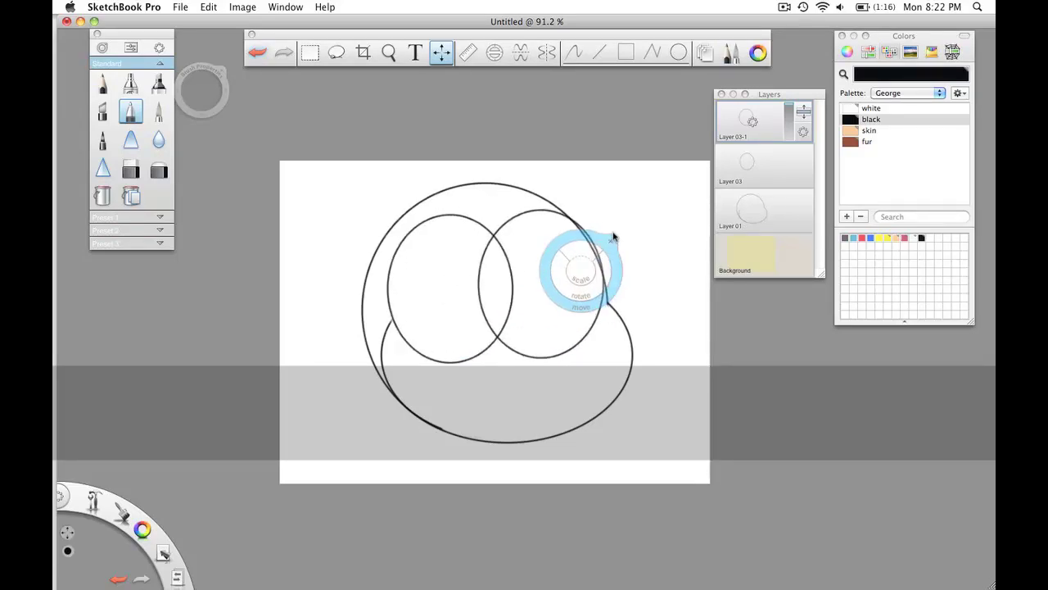
Erase the duplicated ellipse's arc inside the left ellipse and its lower arc across the face.
key(space)
drag(566, 283, 680, 176)
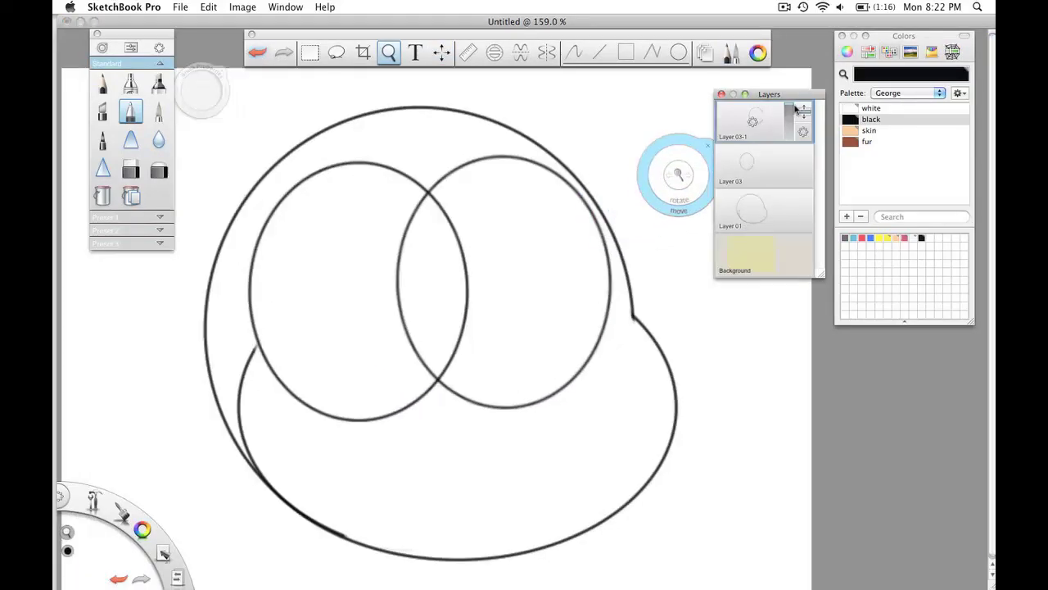
key(e)
drag(403, 258, 412, 229)
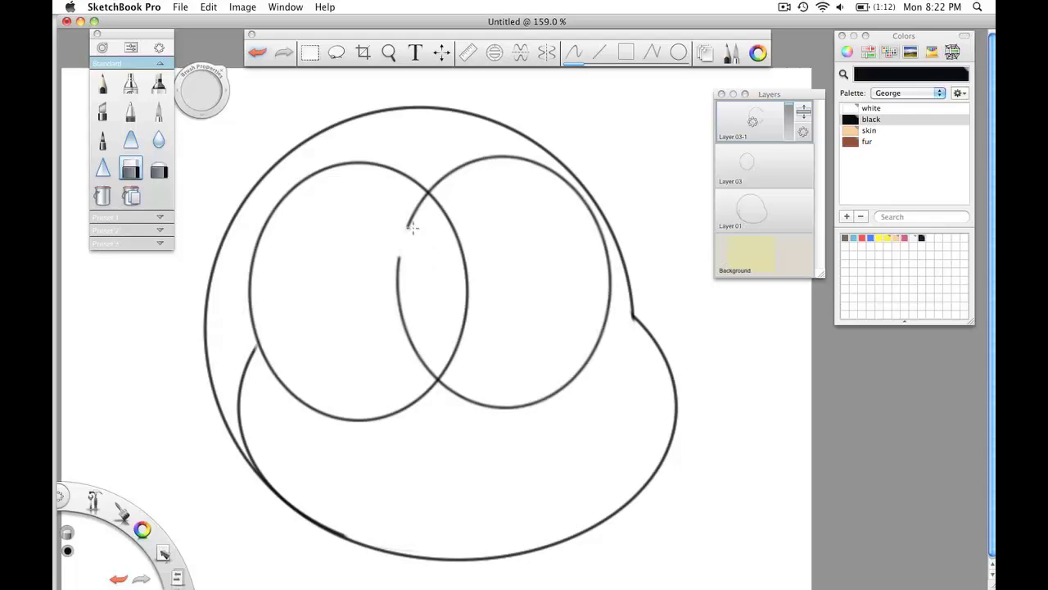
drag(400, 272, 397, 279)
mouse_move(413, 350)
mouse_down()
mouse_move(436, 389)
mouse_move(569, 385)
mouse_up()
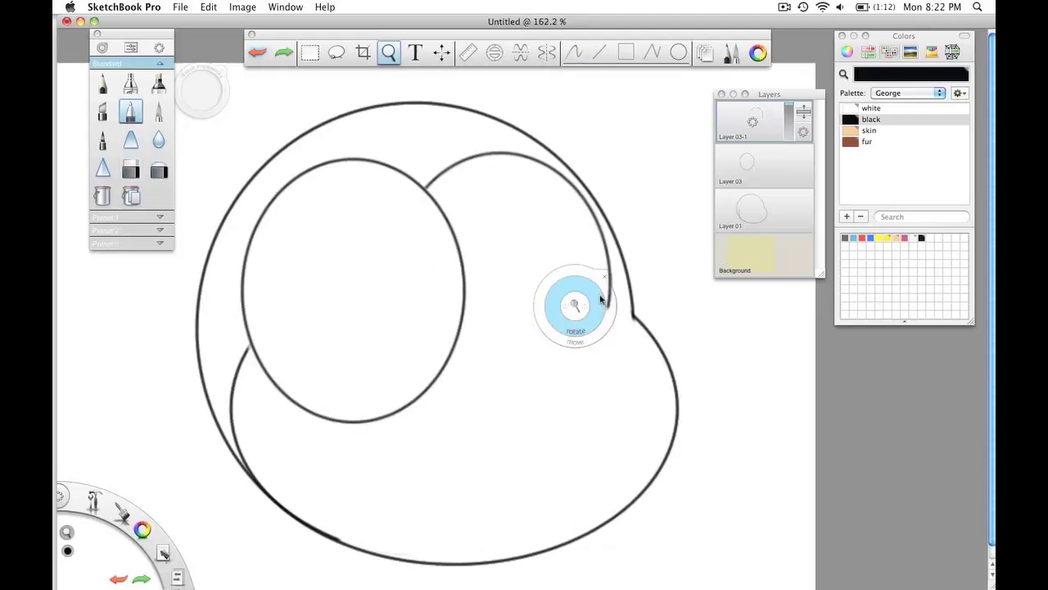
Close the gap at the right brow's lower end and erase the left ellipse's inner arcs on Layer 03.
drag(599, 302, 570, 239)
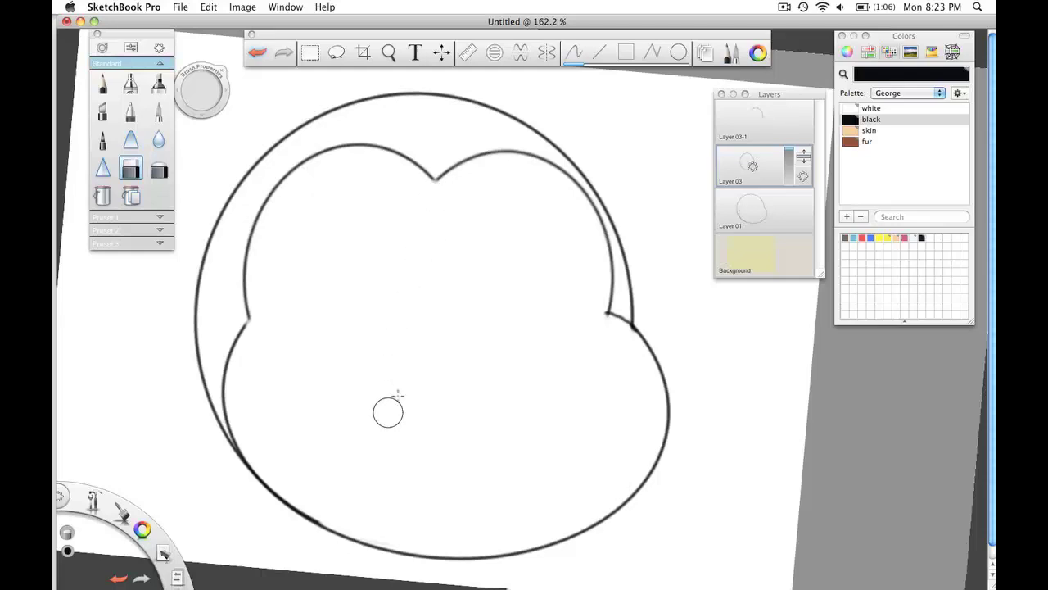
click(131, 112)
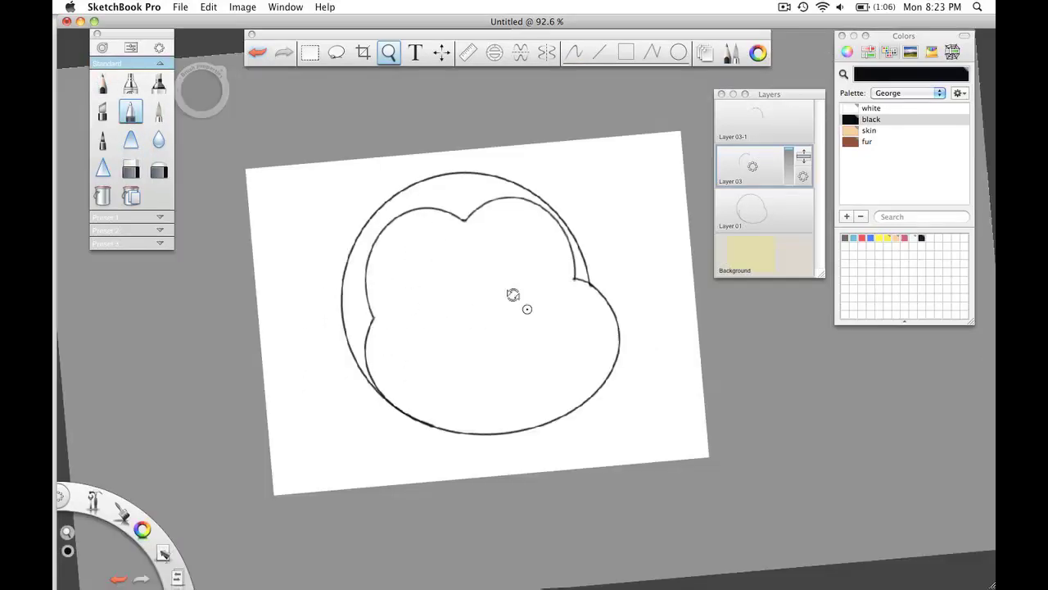
drag(513, 295, 515, 296)
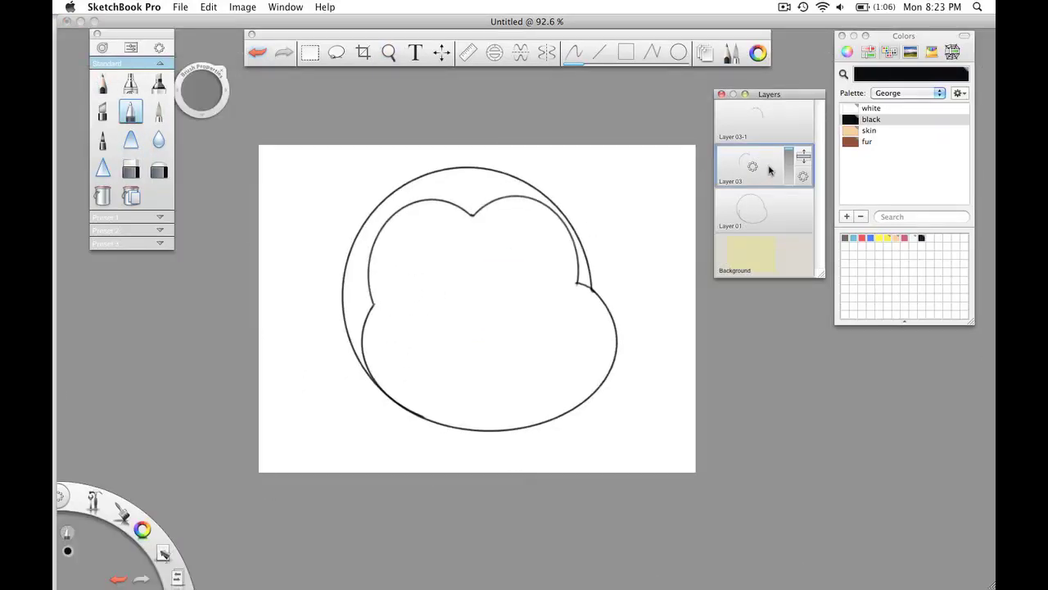
Merge the brow layers into the head outline layer, name it lines and add a new layer above it.
drag(752, 166, 750, 128)
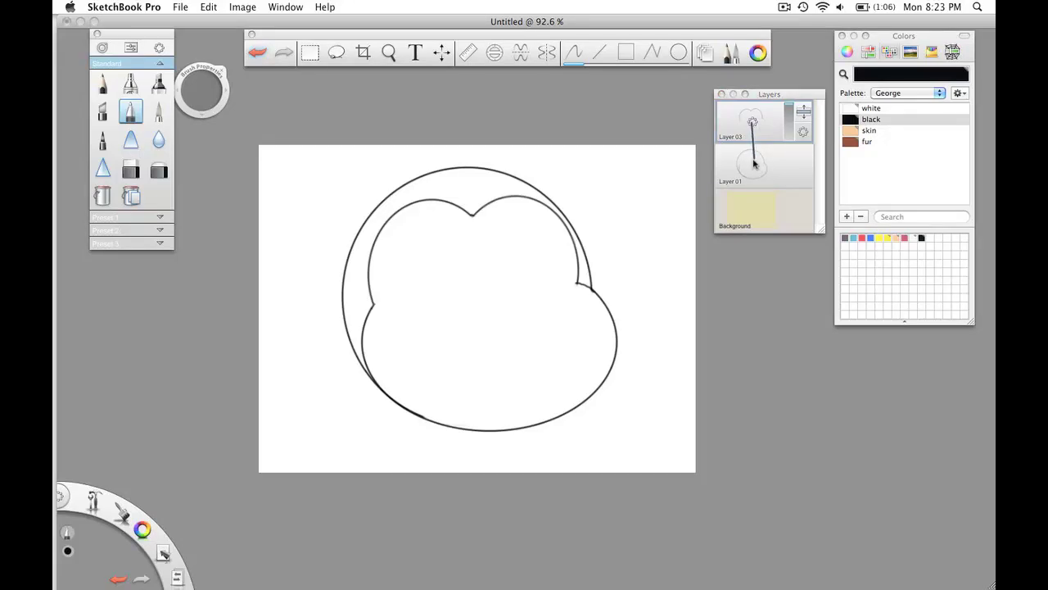
drag(754, 164, 757, 164)
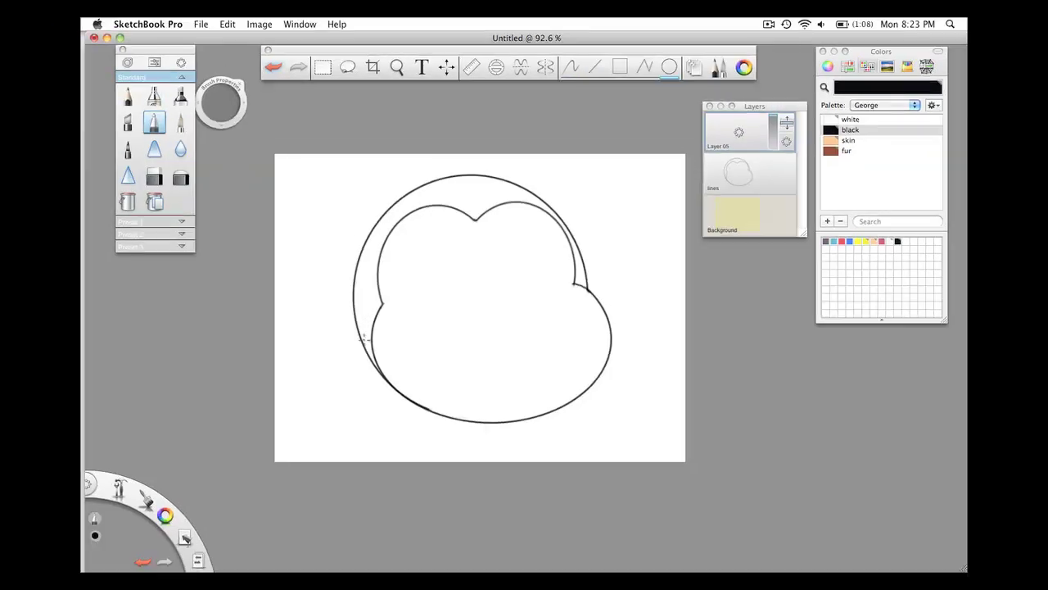
Draw a small ellipse for the left ear, scale it down and move it to the head's left edge.
drag(356, 342, 332, 298)
key(v)
drag(397, 341, 381, 304)
drag(387, 262, 389, 284)
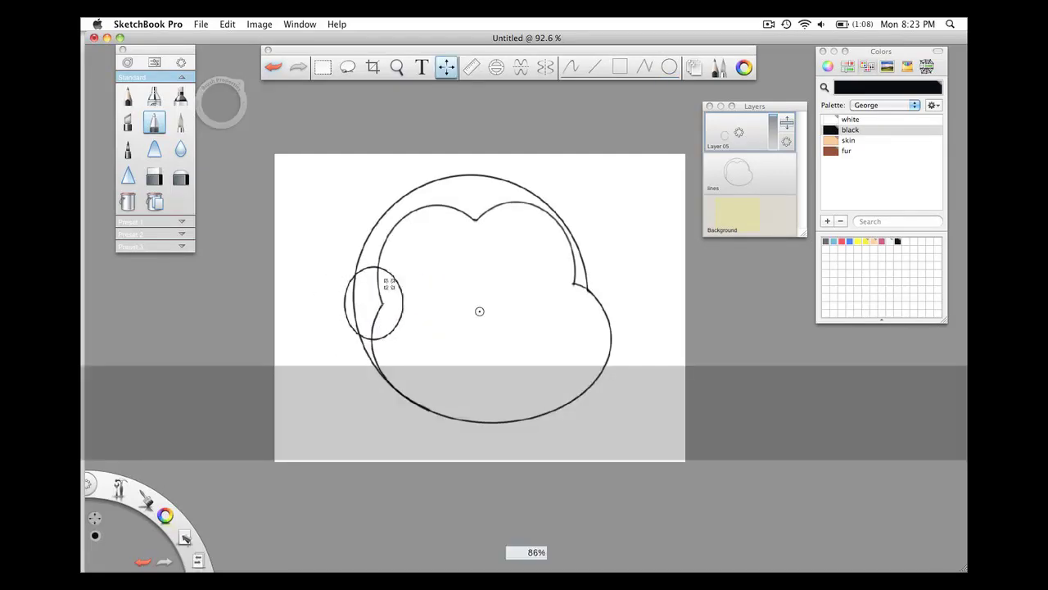
drag(418, 329, 417, 328)
drag(417, 328, 417, 324)
Draw the left ear's inner fold and inner edge, erasing the overlapping ear arc and the head outline inside it.
drag(328, 292, 342, 284)
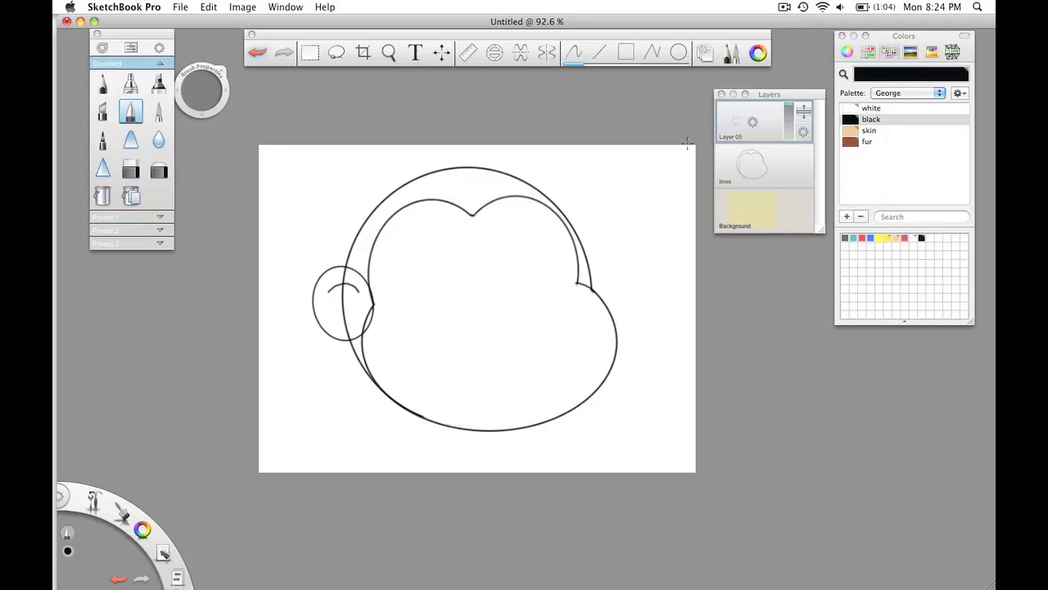
key(s)
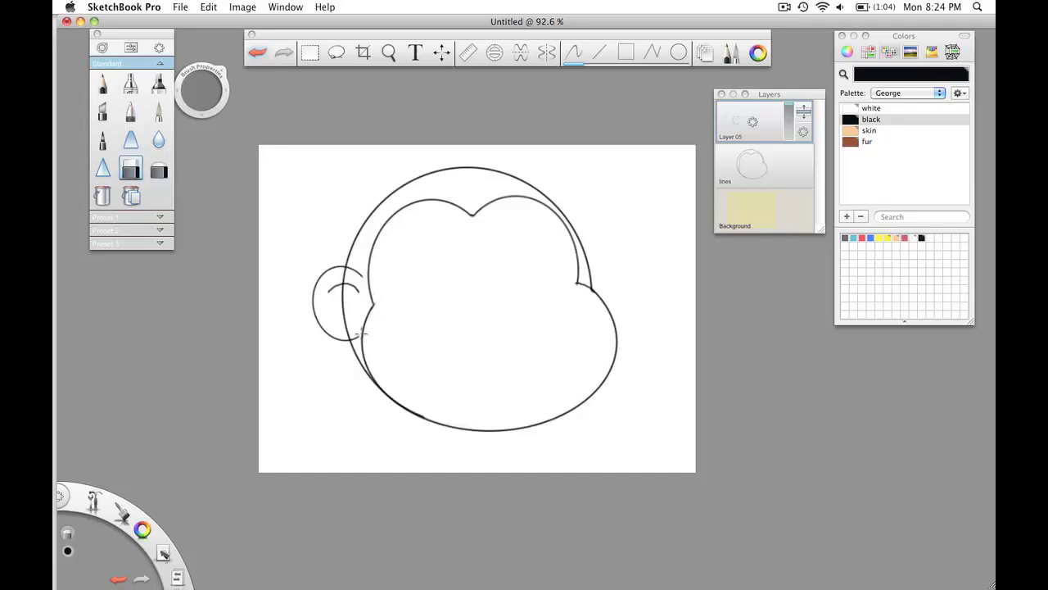
key(s)
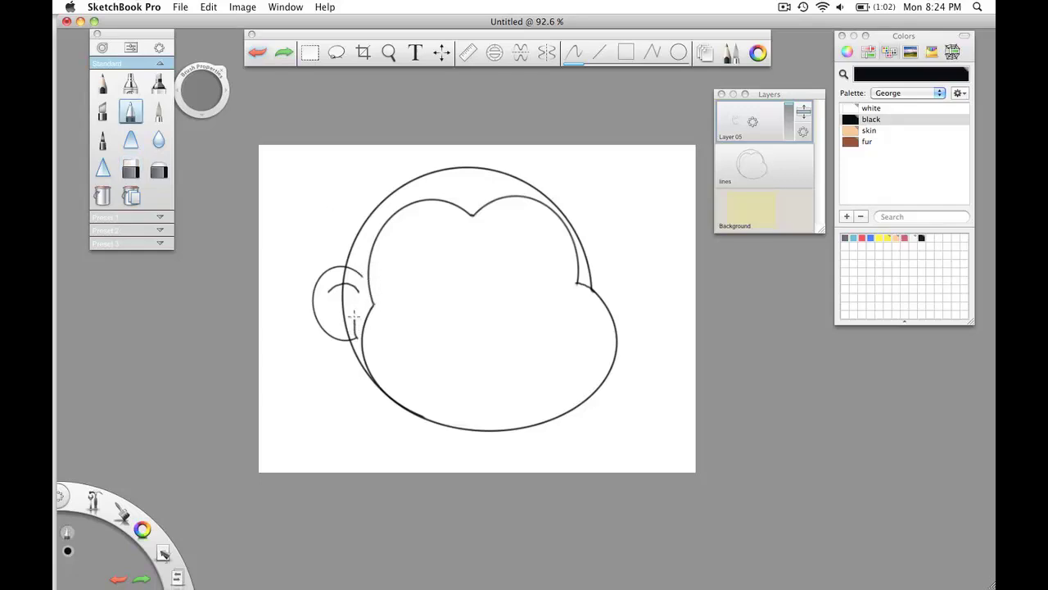
key(s)
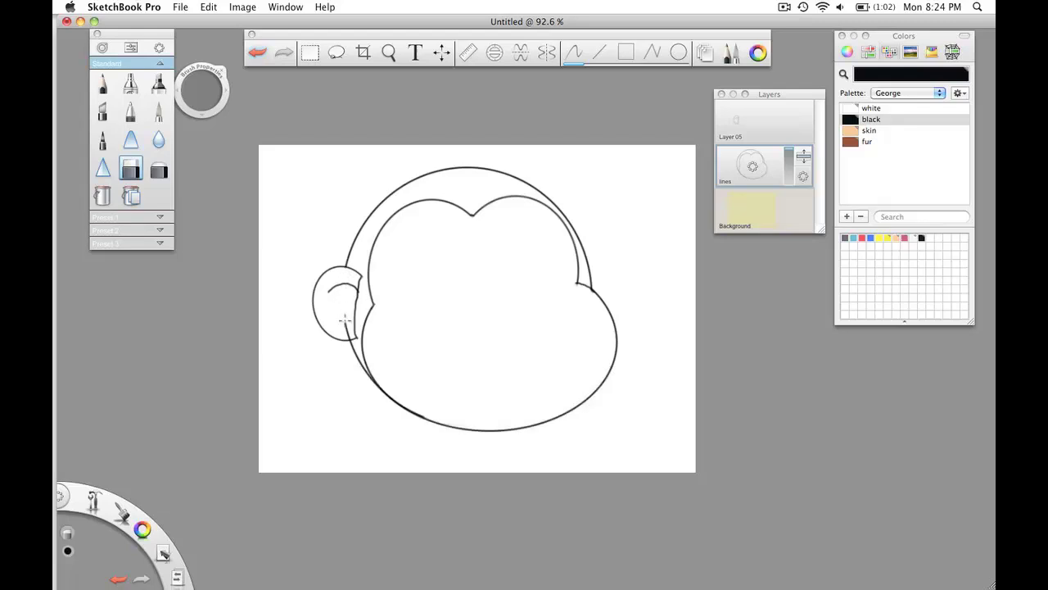
Add a new layer above Layer 05 and draw a tilted ellipse for the right ear at the head's right edge.
click(776, 129)
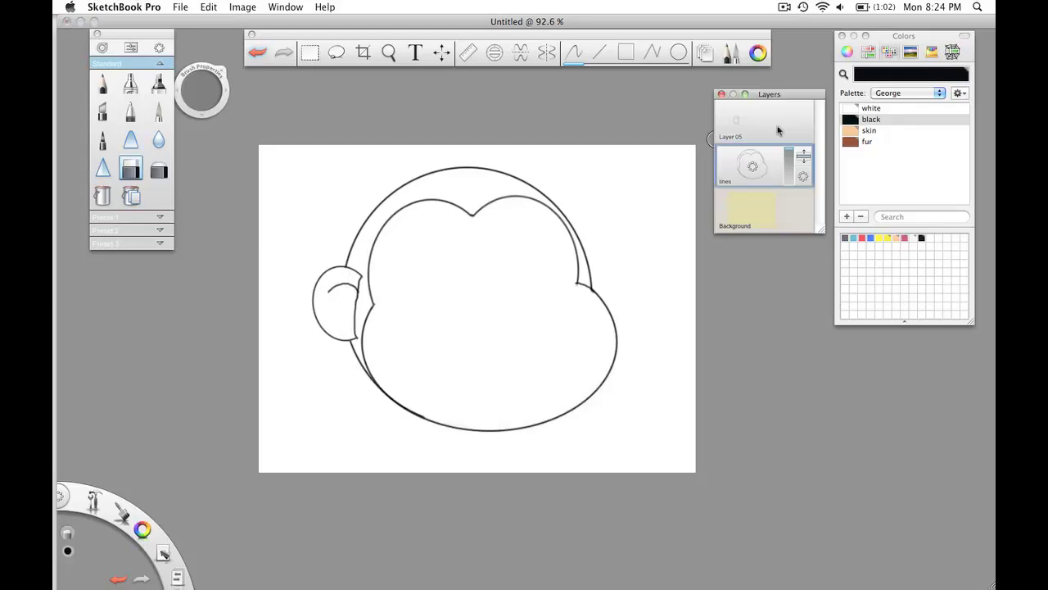
drag(754, 125, 752, 87)
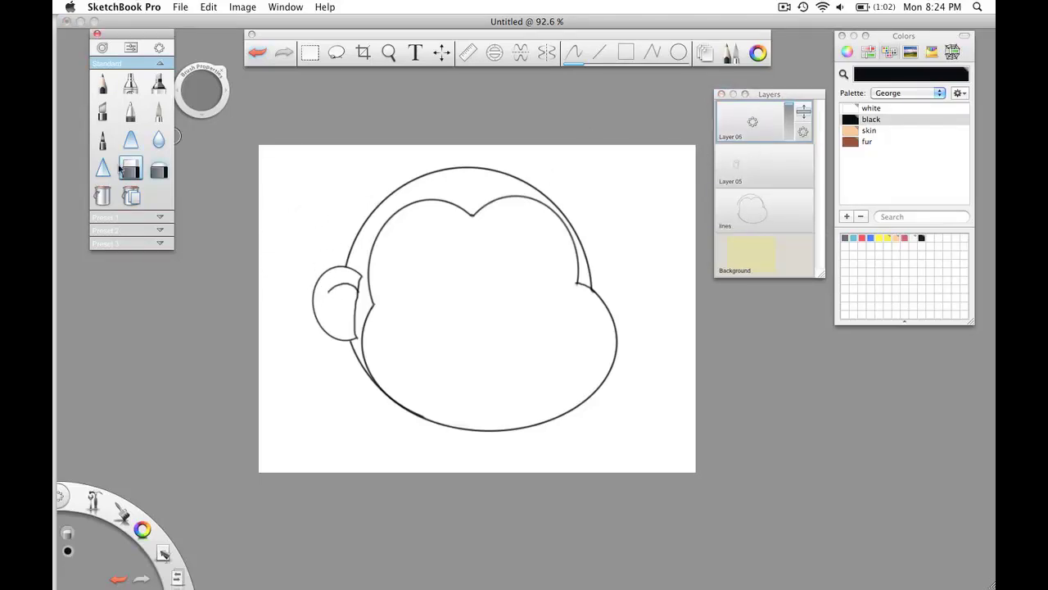
click(679, 56)
mouse_move(562, 286)
mouse_down()
mouse_move(598, 257)
mouse_move(588, 302)
mouse_move(642, 296)
mouse_up()
key(v)
click(597, 55)
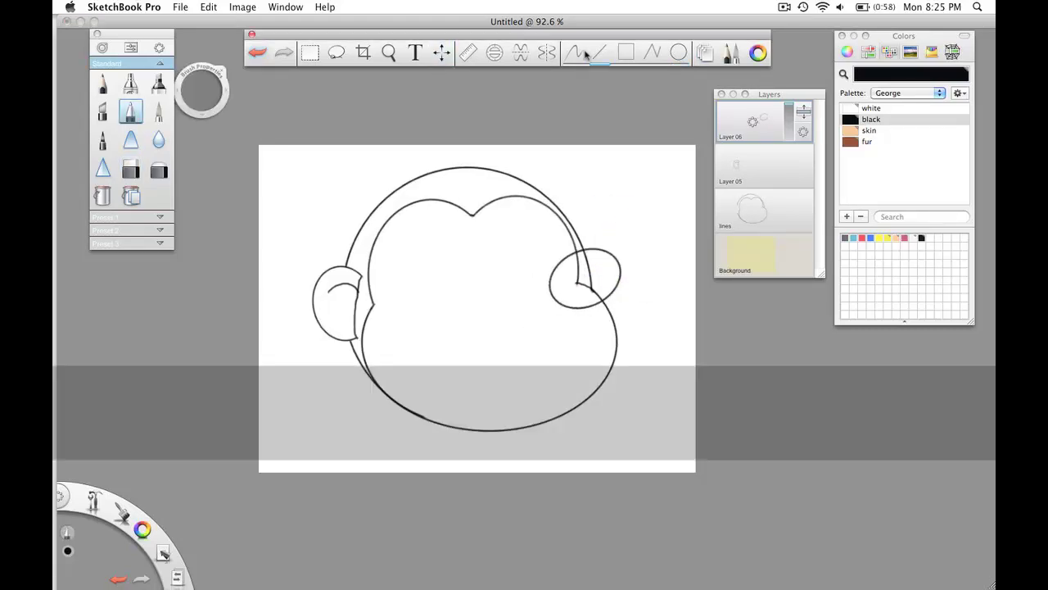
Draw the right ear's inner fold freehand and erase the part of its ellipse overlapping the face.
click(572, 56)
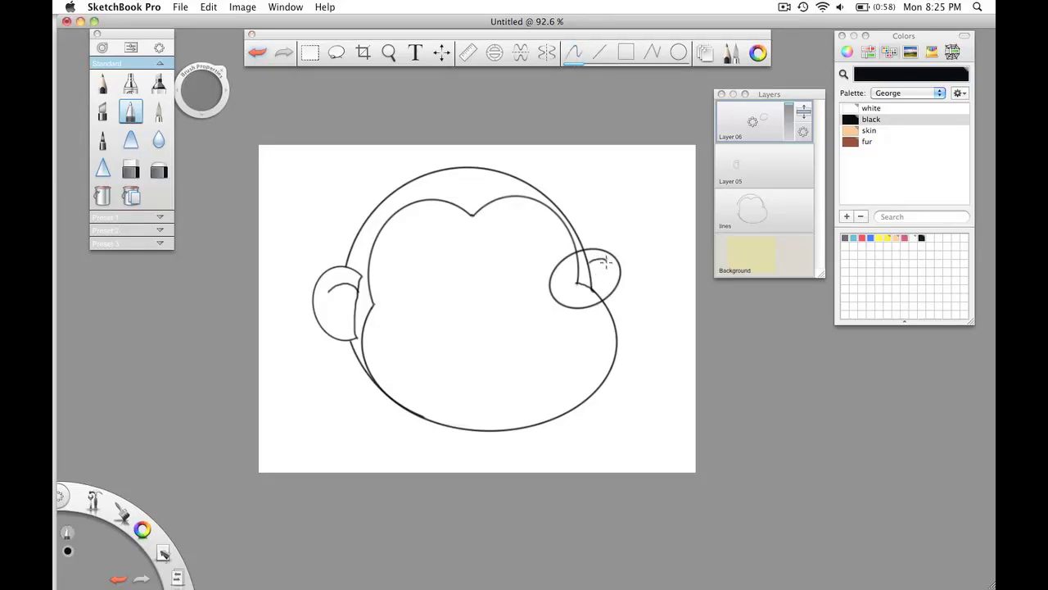
key(s)
mouse_move(545, 278)
mouse_down()
mouse_move(580, 256)
mouse_move(552, 281)
mouse_up()
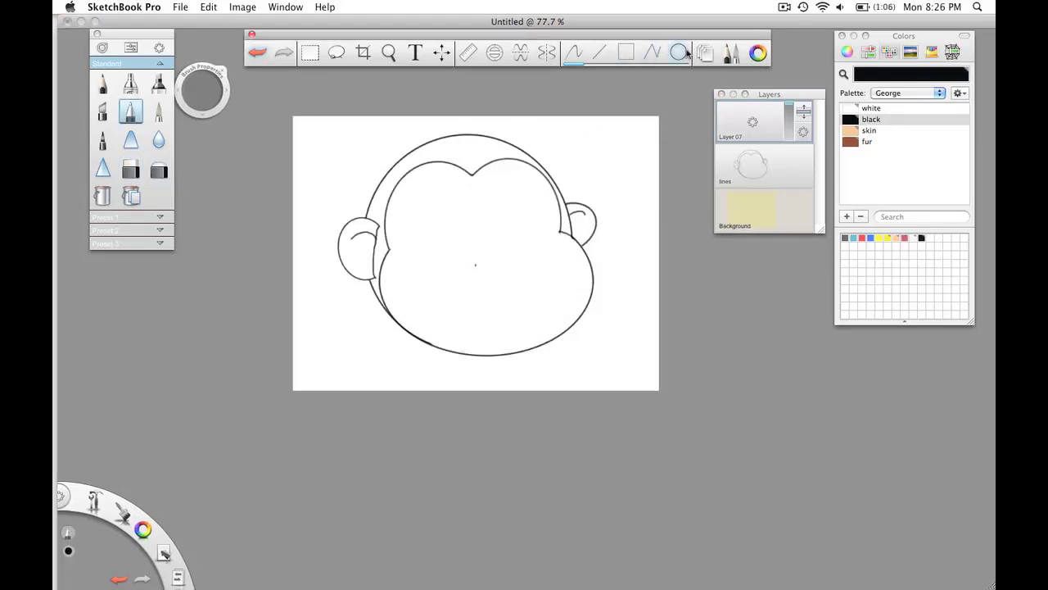
Draw a wide ellipse across the muzzle on Layer 07 and rotate and move it to sit inside the muzzle outline.
click(679, 52)
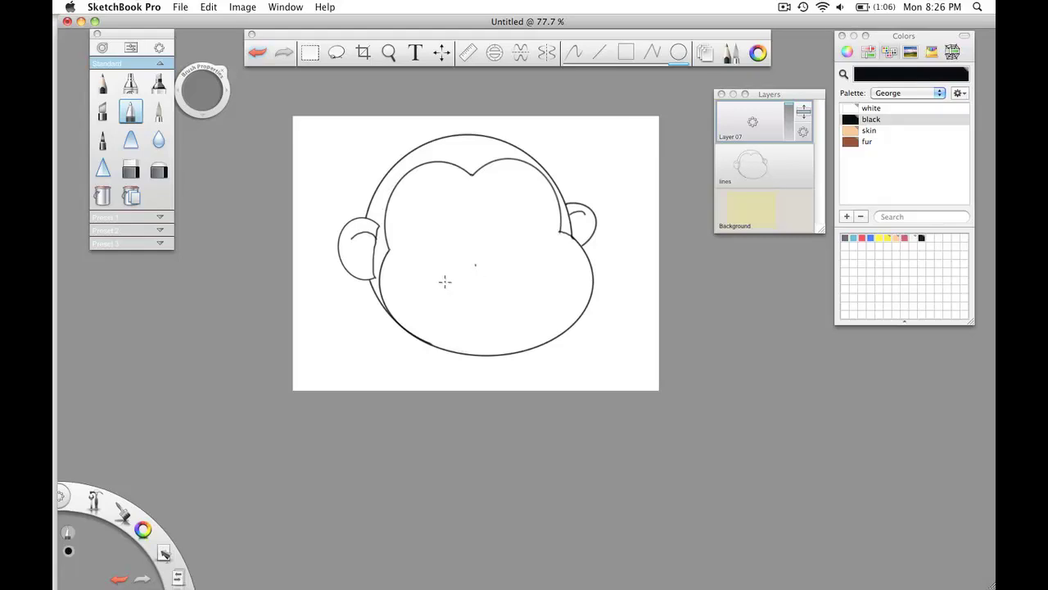
drag(441, 257, 398, 238)
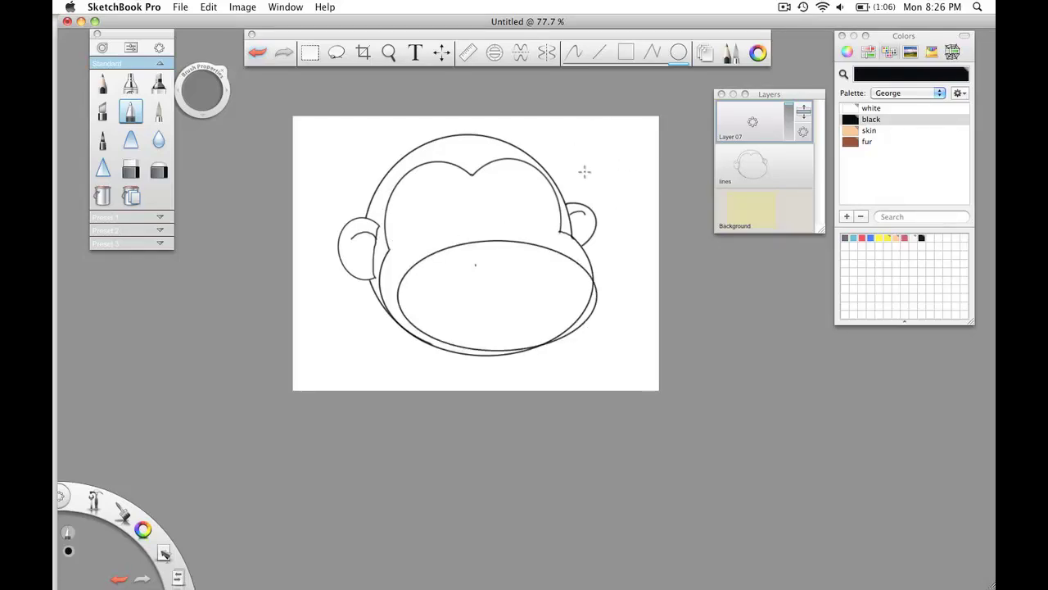
key(space)
key(ctrl+space)
mouse_move(629, 195)
mouse_down()
mouse_move(662, 183)
mouse_move(630, 204)
mouse_move(640, 200)
mouse_up()
Erase the upper arc of the muzzle's inner ellipse to leave a wide smile.
key(e)
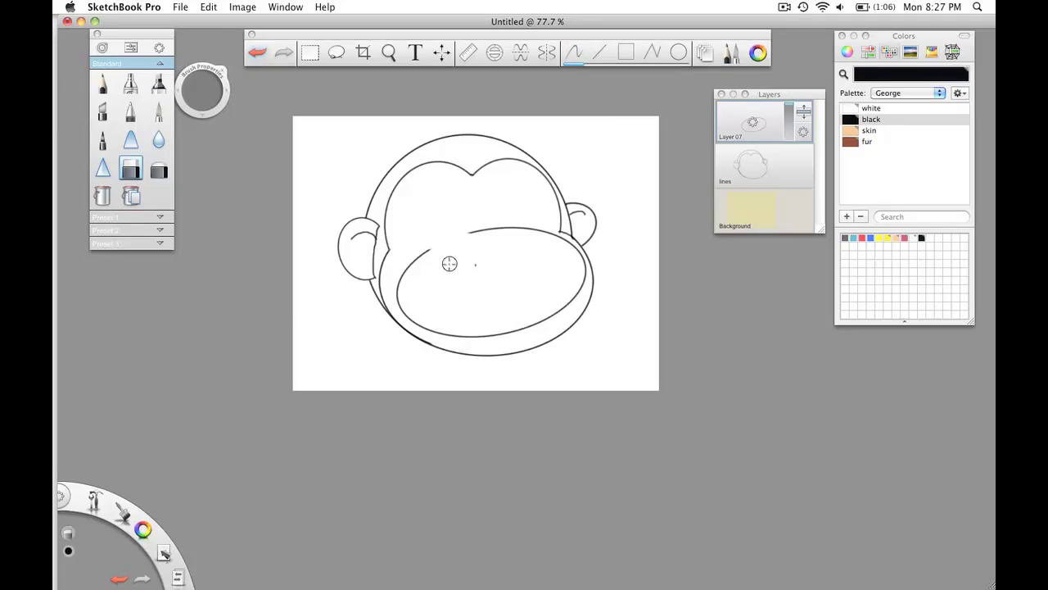
mouse_move(448, 262)
mouse_down()
mouse_move(418, 261)
mouse_move(408, 274)
mouse_move(429, 250)
mouse_move(539, 228)
mouse_up()
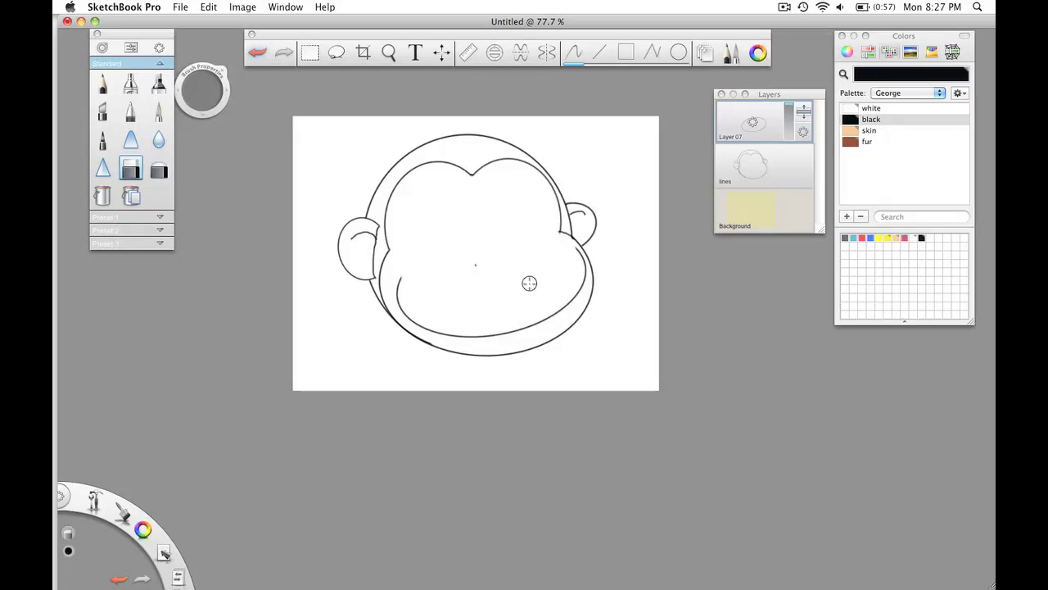
Adjust the smile curve and add short creases at its ends, merging its layer into the lines layer.
key(v)
drag(495, 268, 494, 268)
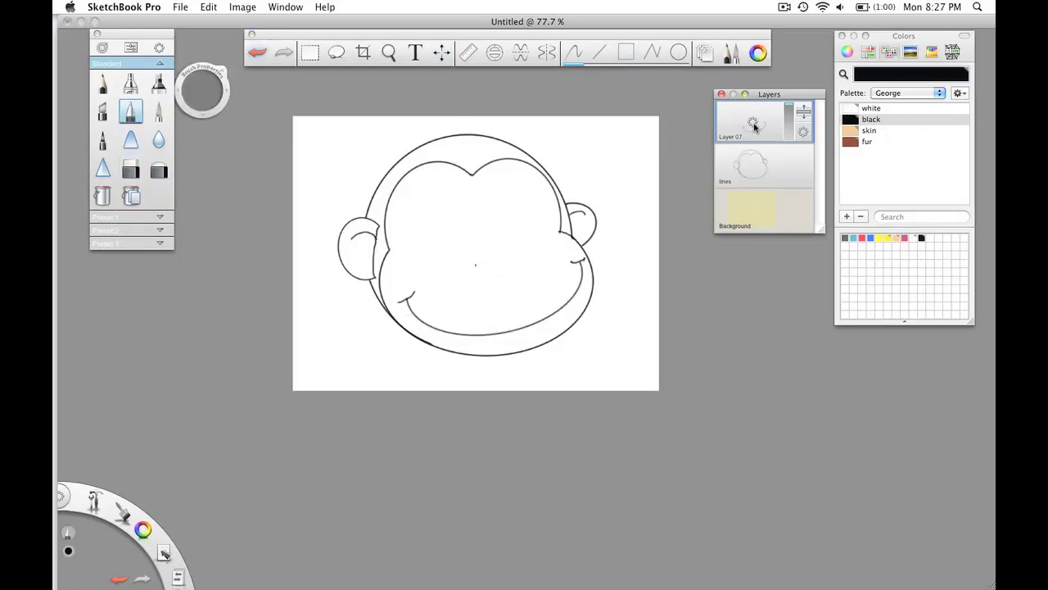
drag(751, 131, 748, 212)
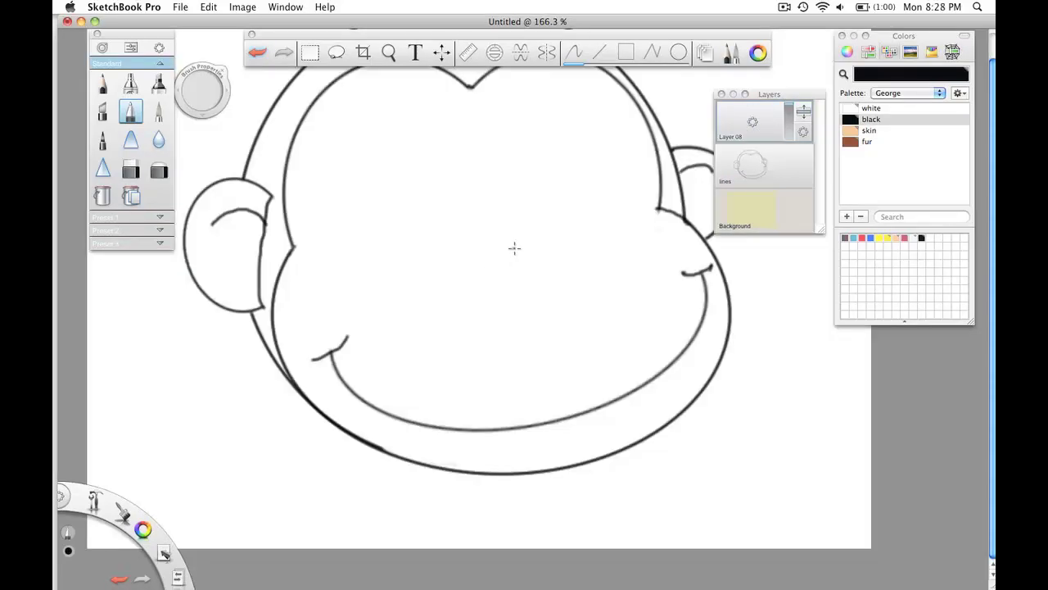
Draw a small nose freehand at the center of the face on Layer 08 and clean up its strokes.
key(space)
drag(578, 240, 545, 227)
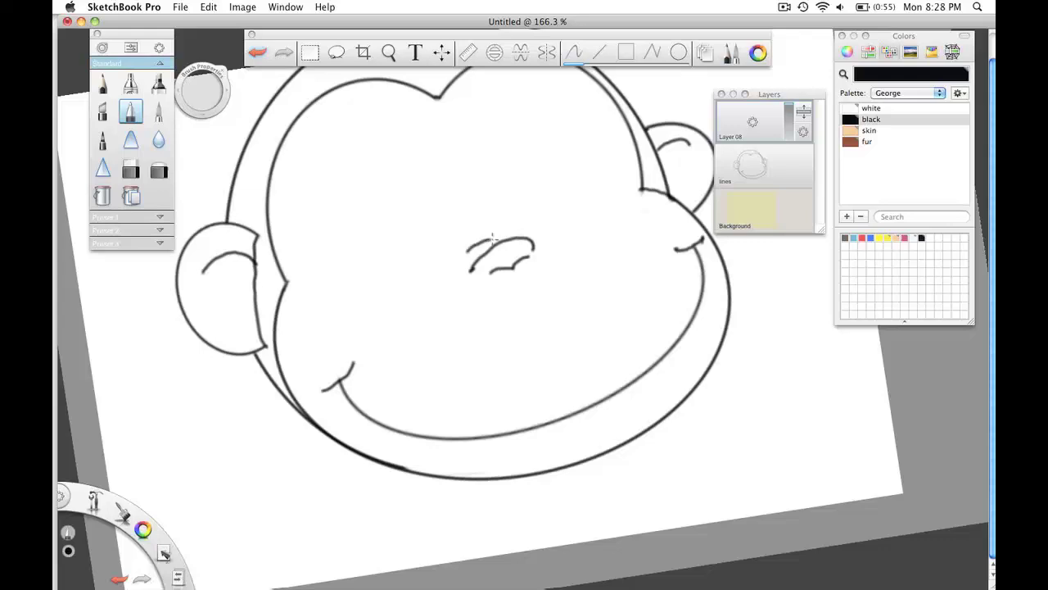
click(129, 174)
key(super+0)
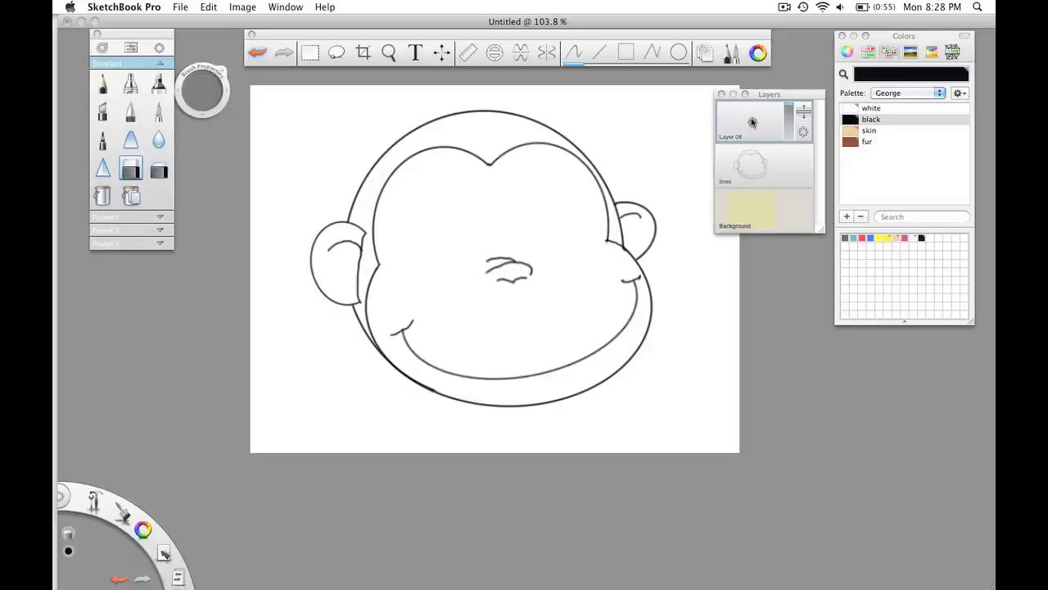
Merge the nose layer into the lines layer and add a new layer above it.
drag(752, 122, 754, 159)
click(753, 159)
click(752, 121)
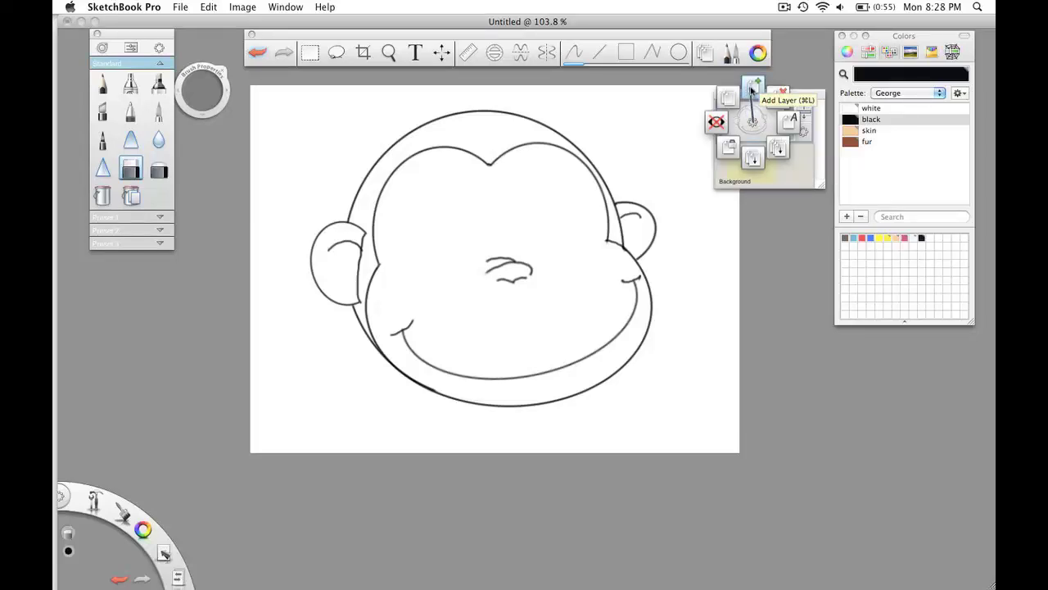
click(868, 120)
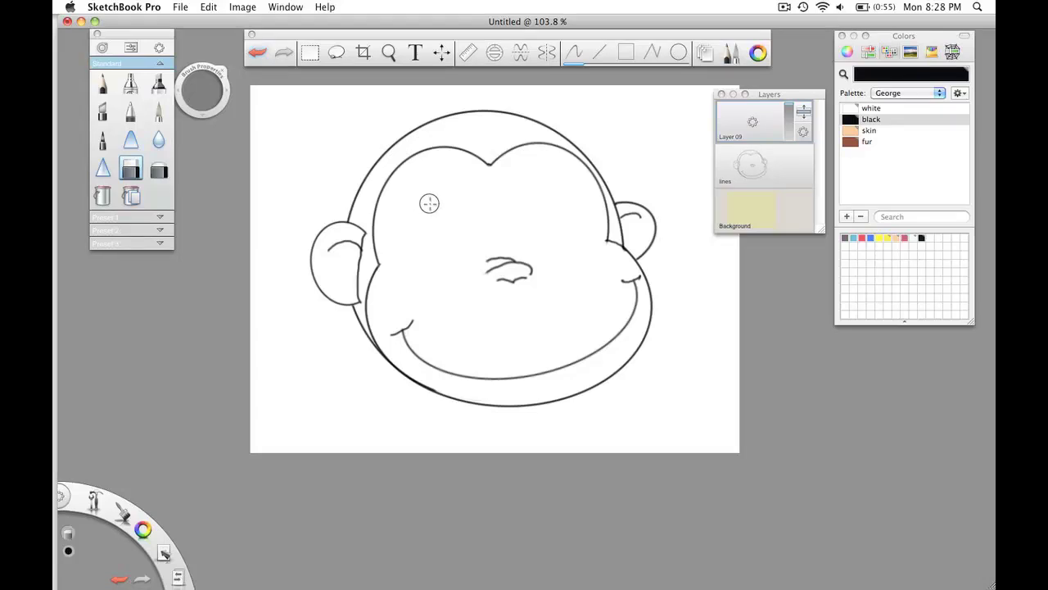
Lower the opacity of the lines layer to about 41%.
click(776, 169)
mouse_move(804, 157)
mouse_down()
mouse_move(805, 184)
mouse_move(786, 178)
mouse_up()
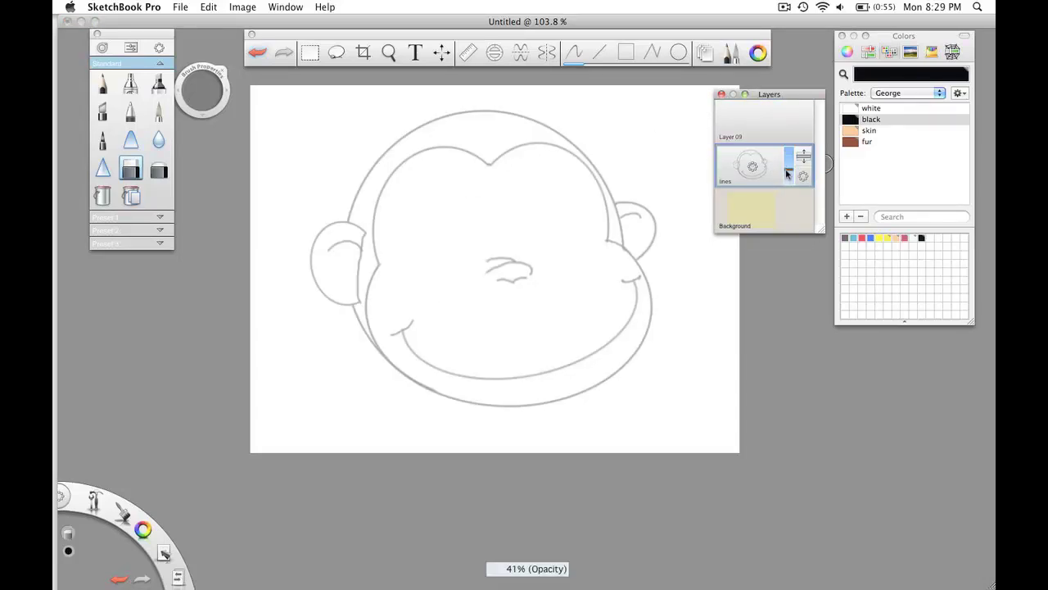
Draw a thick black brush ellipse for the left eye on Layer 09 and move it down toward the nose.
click(792, 126)
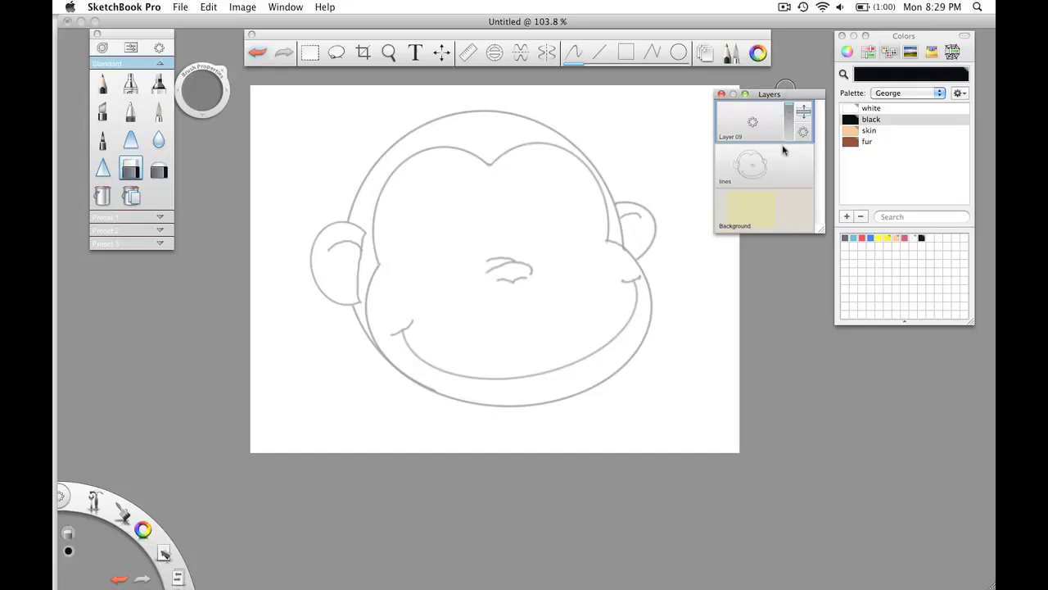
click(106, 114)
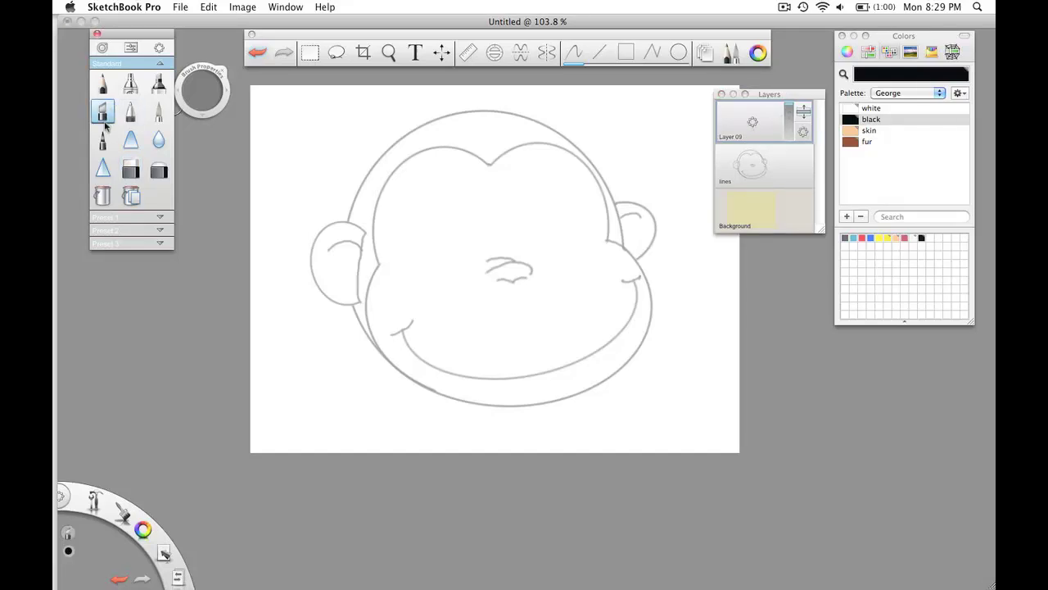
key(o)
drag(385, 148, 464, 235)
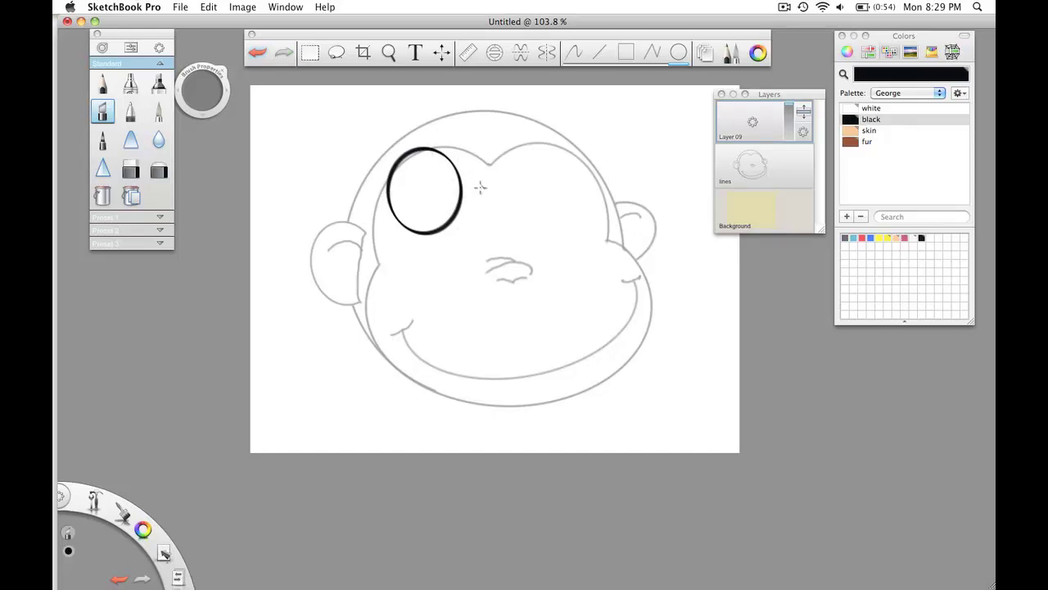
key(v)
drag(443, 239, 470, 269)
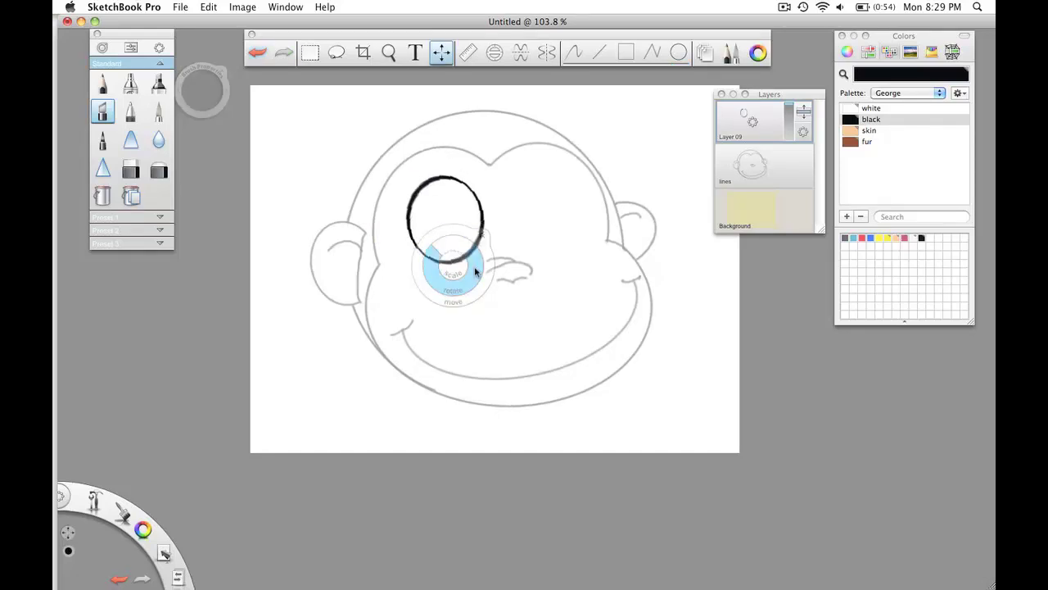
Erase the lower part of the black eye ellipse, leaving the upper arc as the eyelid.
key(e)
key(f)
drag(485, 224, 460, 258)
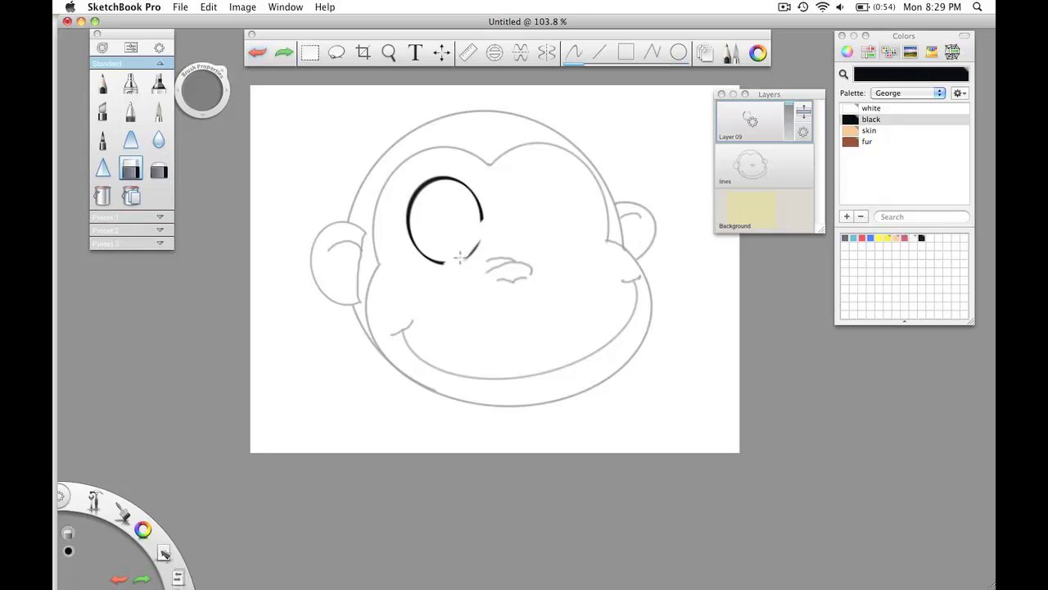
Add a layer above Layer 09 and draw a white ellipse on it for the eyeball under the eyelid arc.
drag(750, 120, 750, 89)
click(889, 119)
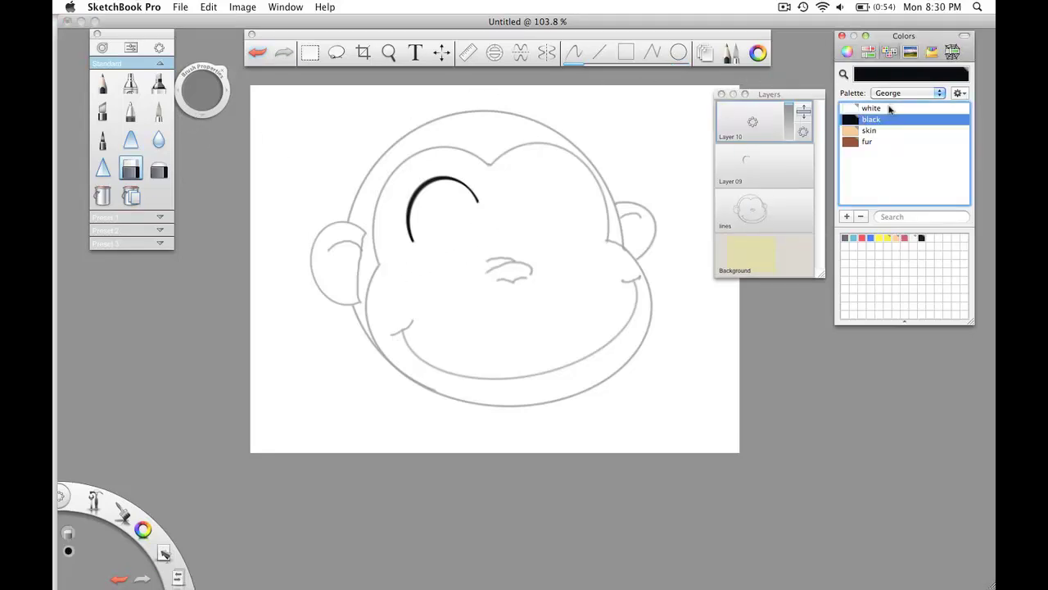
click(856, 109)
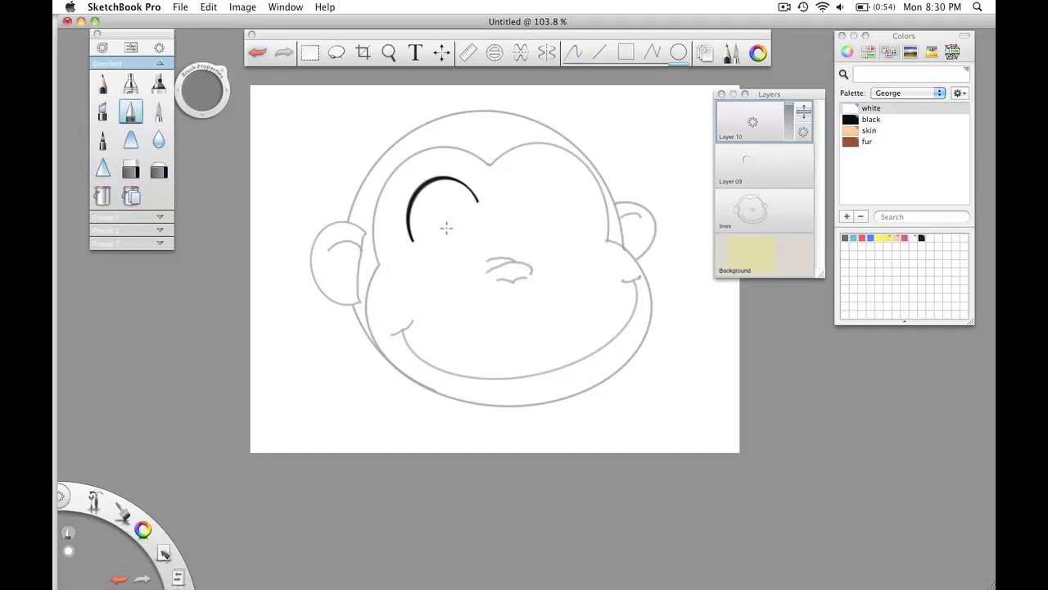
drag(423, 206, 406, 179)
key(space)
drag(459, 270, 563, 169)
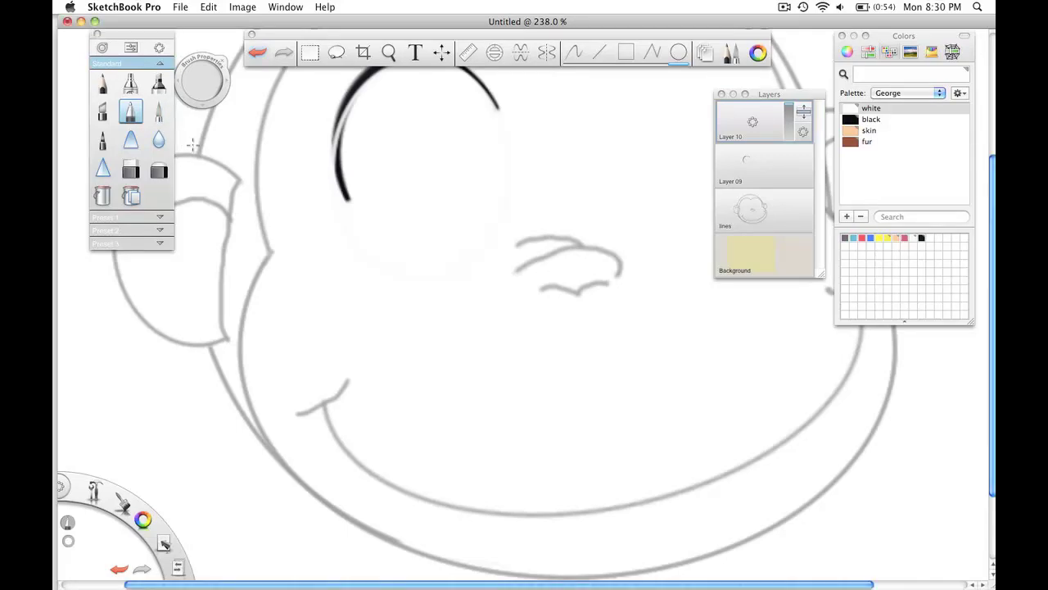
Flood fill the eyeball ellipse with white, merge its layer into Layer 09, and add a new layer above.
click(133, 171)
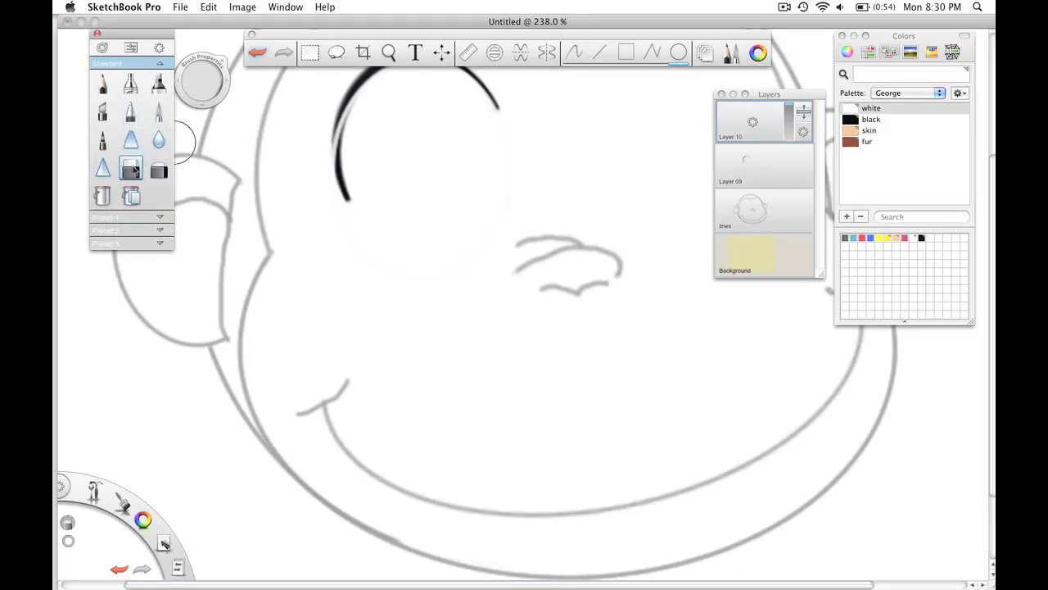
click(102, 195)
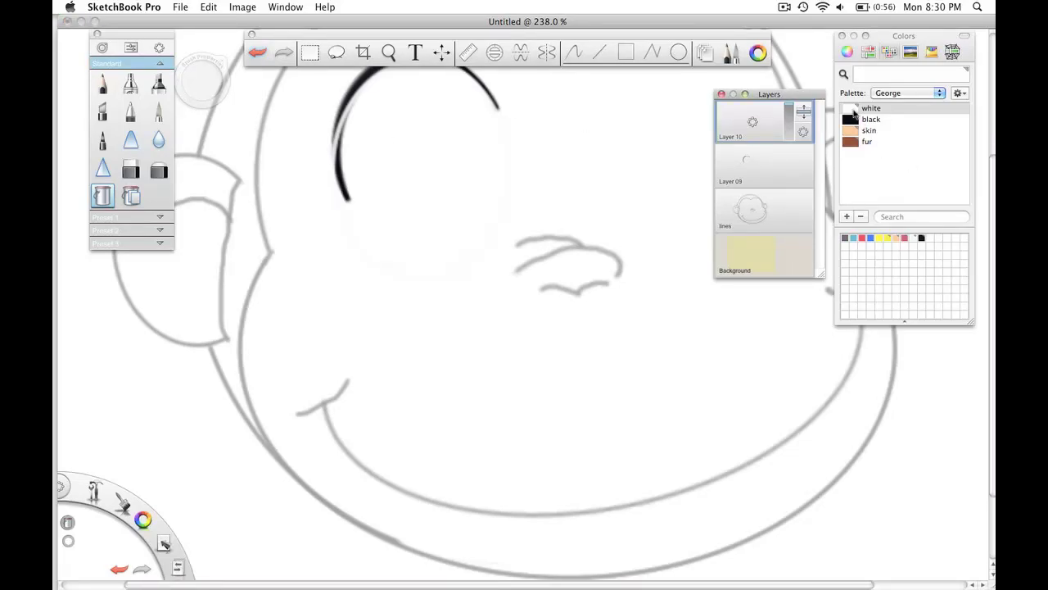
click(428, 135)
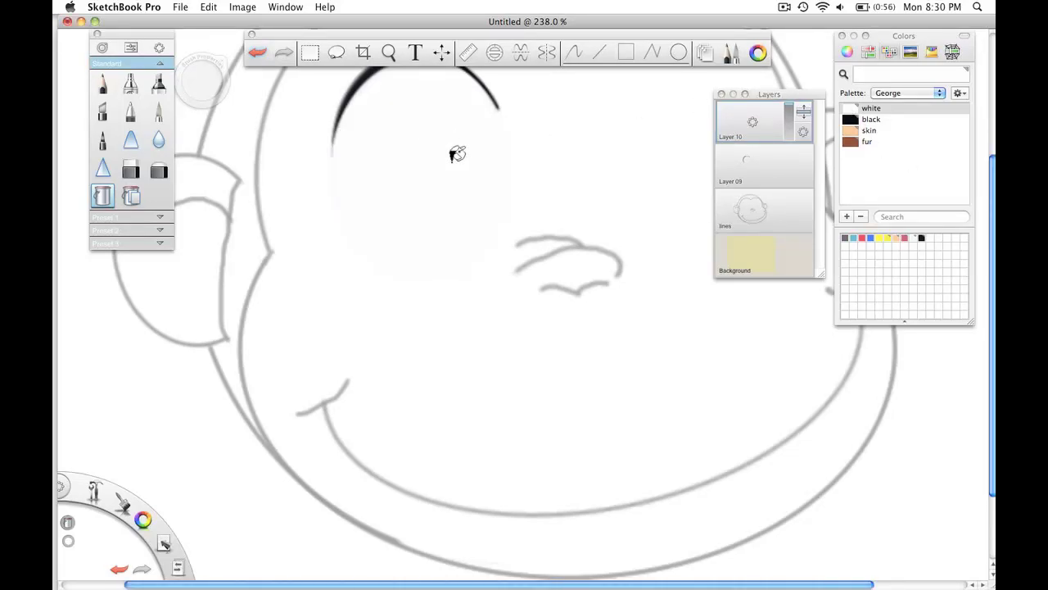
drag(753, 122, 748, 80)
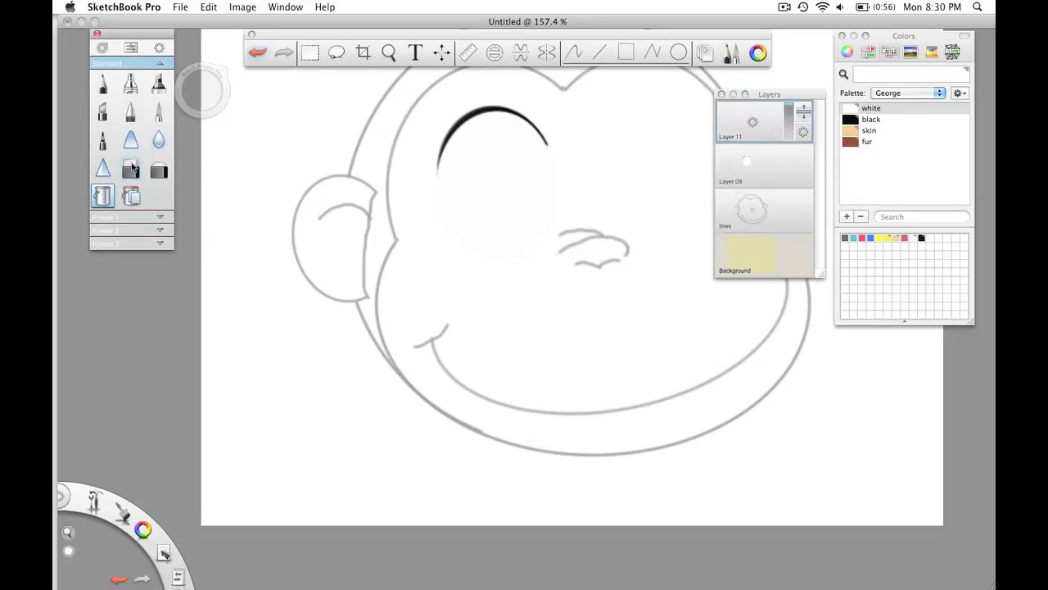
Show the yellow background and draw a black-filled pupil ellipse on Layer 11 in the lower part of the eyeball.
click(132, 113)
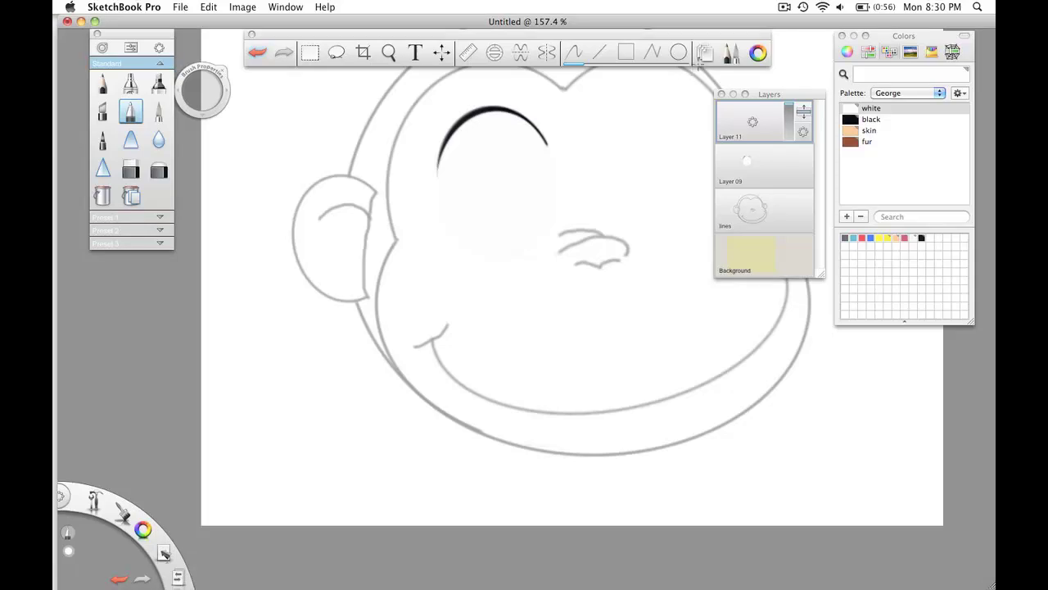
drag(741, 255, 514, 212)
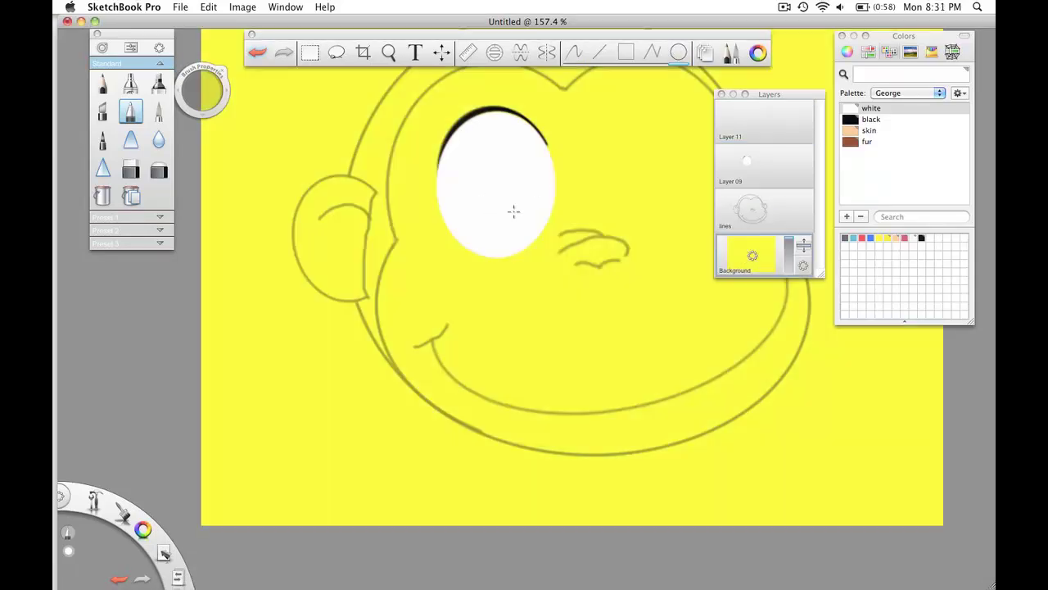
drag(507, 224, 534, 201)
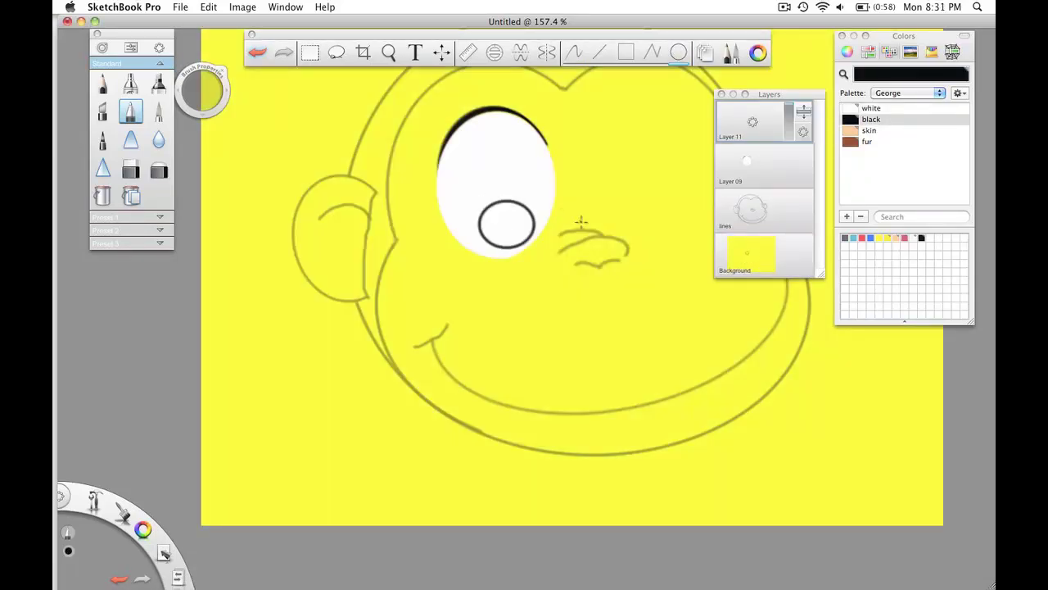
click(102, 195)
click(512, 215)
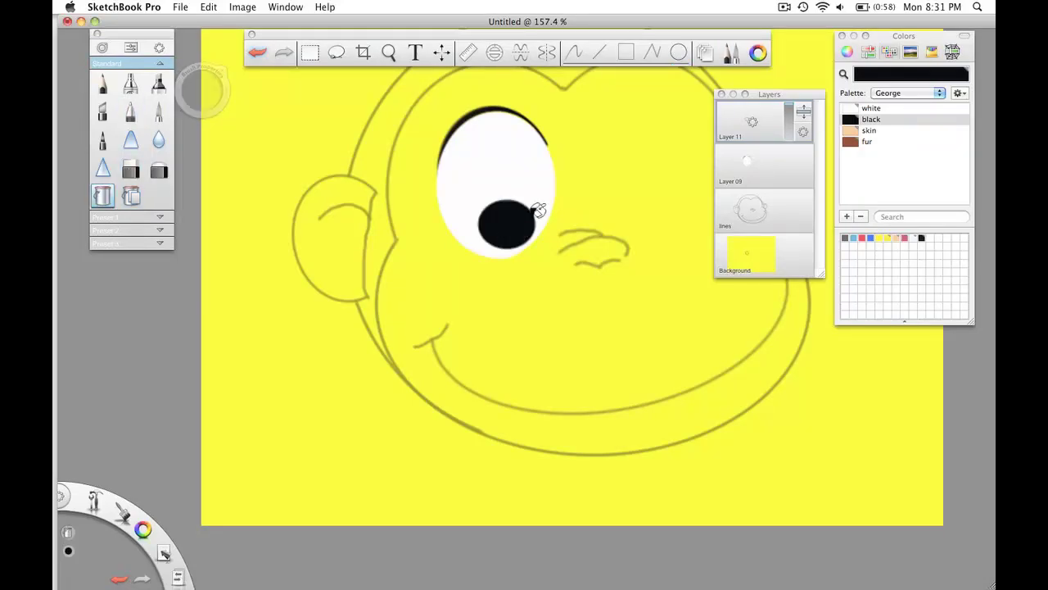
Move the black pupil slightly up and to the right within the eyeball.
key(v)
drag(548, 220, 553, 211)
click(561, 153)
Add a layer above the pupil and draw a small white-filled highlight circle on it.
drag(750, 122, 749, 88)
click(849, 98)
click(849, 108)
click(541, 166)
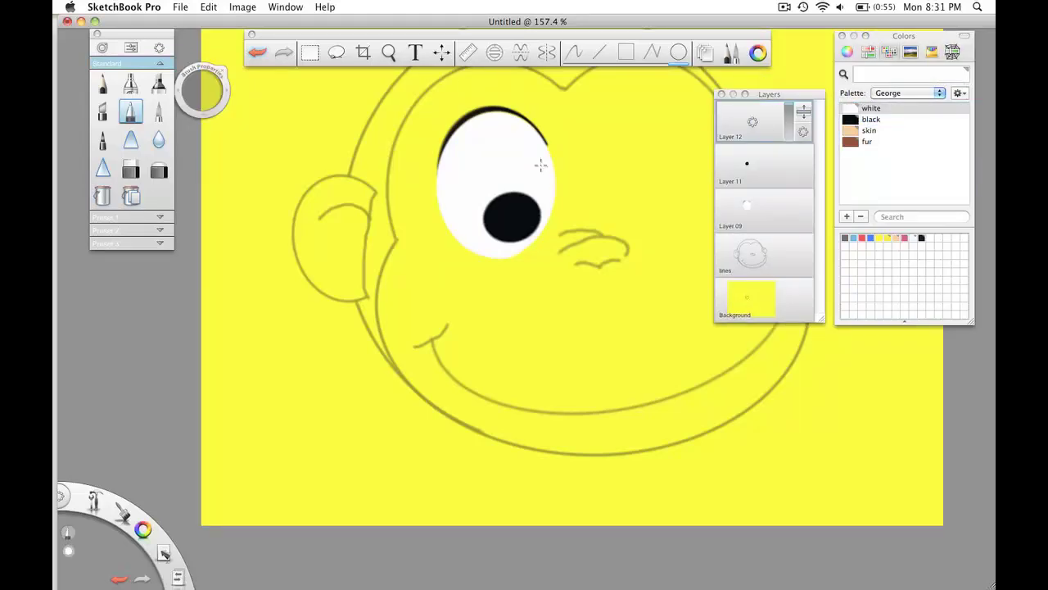
click(104, 198)
click(521, 196)
Move the highlight onto the pupil's upper right edge and merge the highlight and pupil layers into Layer 09.
key(v)
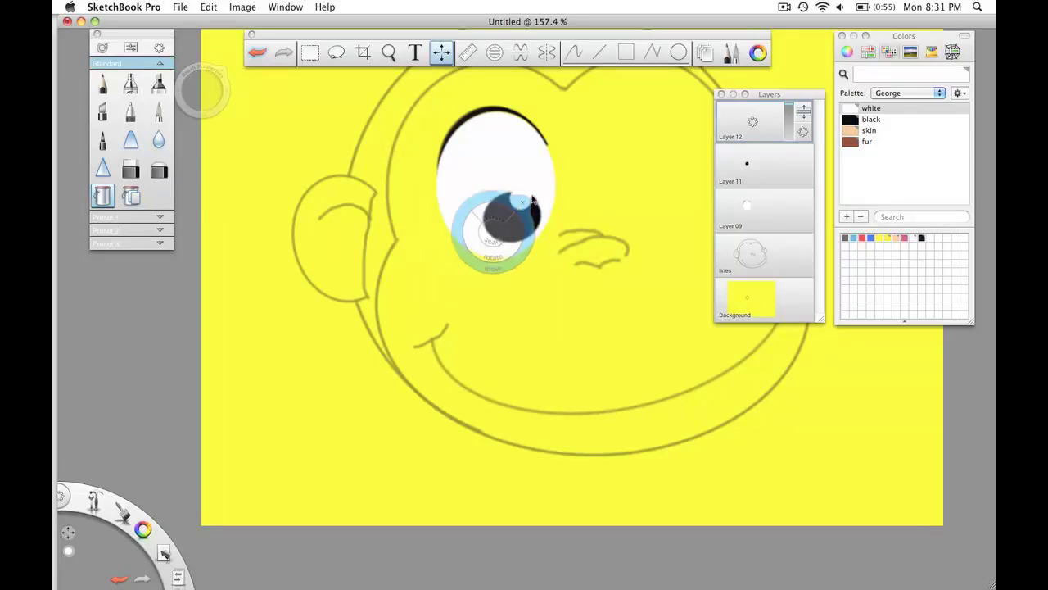
drag(534, 232, 538, 237)
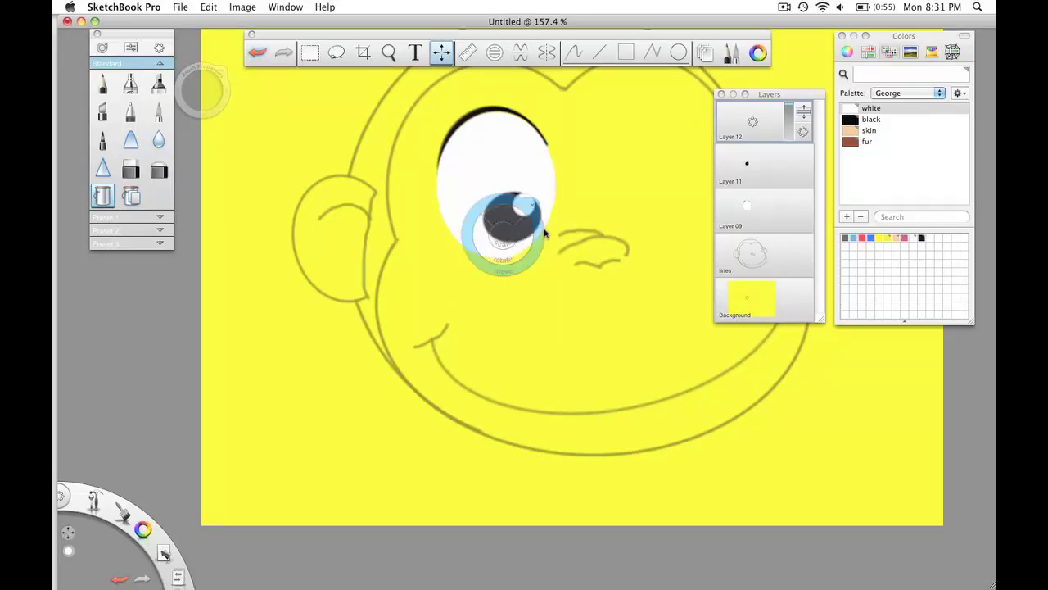
key(Escape)
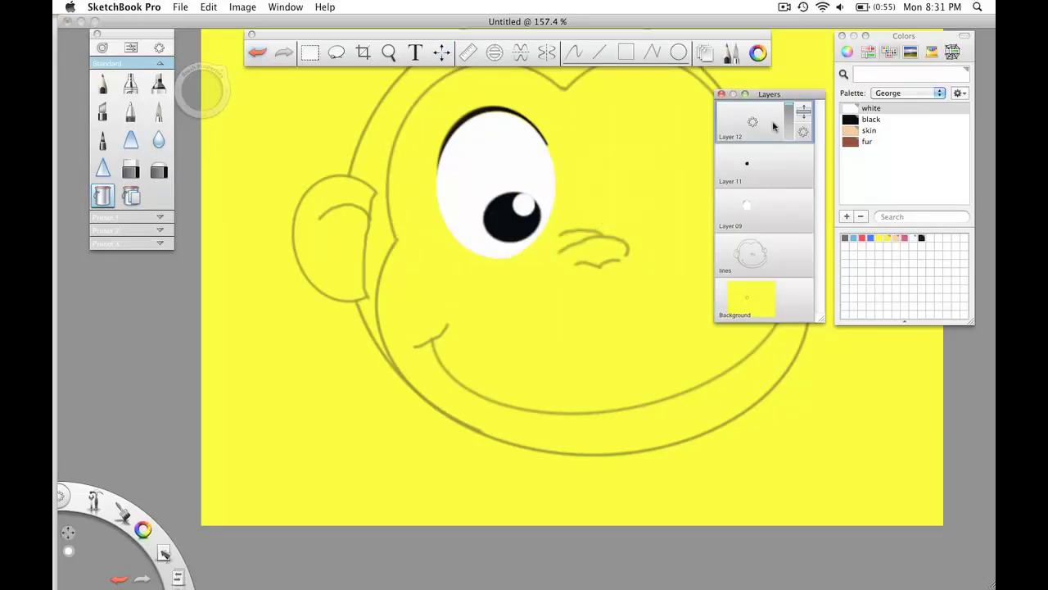
drag(754, 124, 756, 171)
click(760, 170)
Restore the lines layer to full opacity and hide the background layer.
drag(788, 162, 789, 145)
drag(757, 215, 705, 209)
Duplicate the finished eye layer and move the copy across the nose to form the second eye.
click(753, 122)
drag(752, 121, 752, 98)
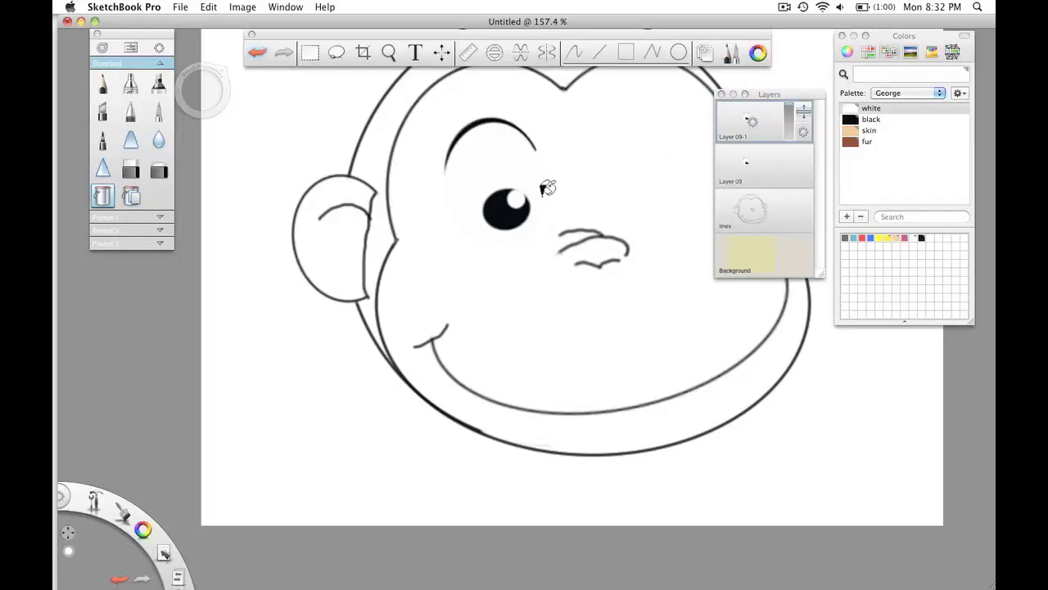
key(v)
drag(549, 221, 662, 253)
drag(662, 217, 666, 252)
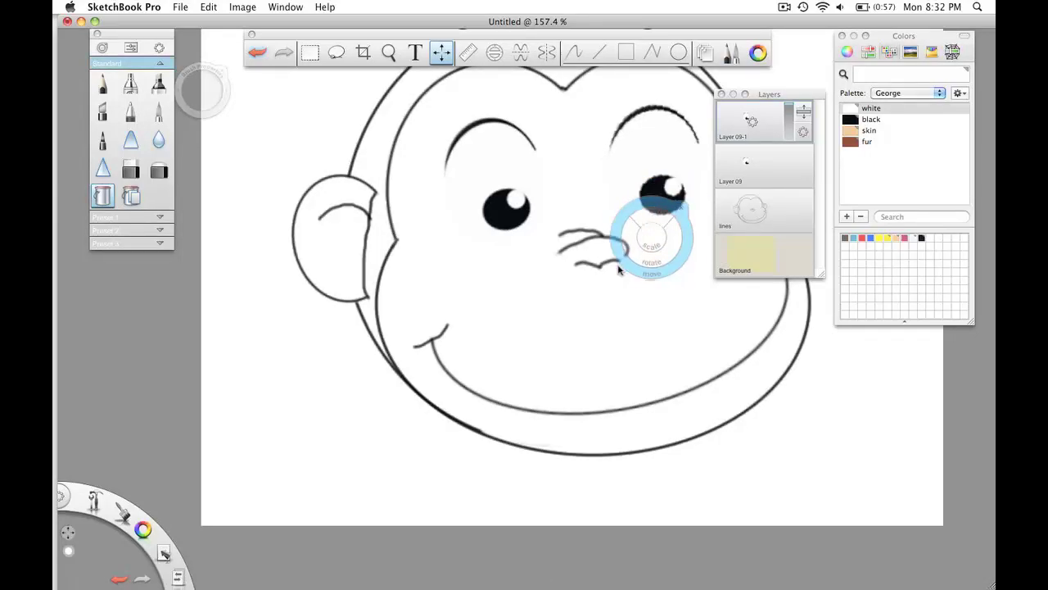
key(Escape)
Flood fill the face and both ears on the lines layer with the skin color.
key(space)
drag(573, 283, 470, 320)
click(499, 290)
click(753, 109)
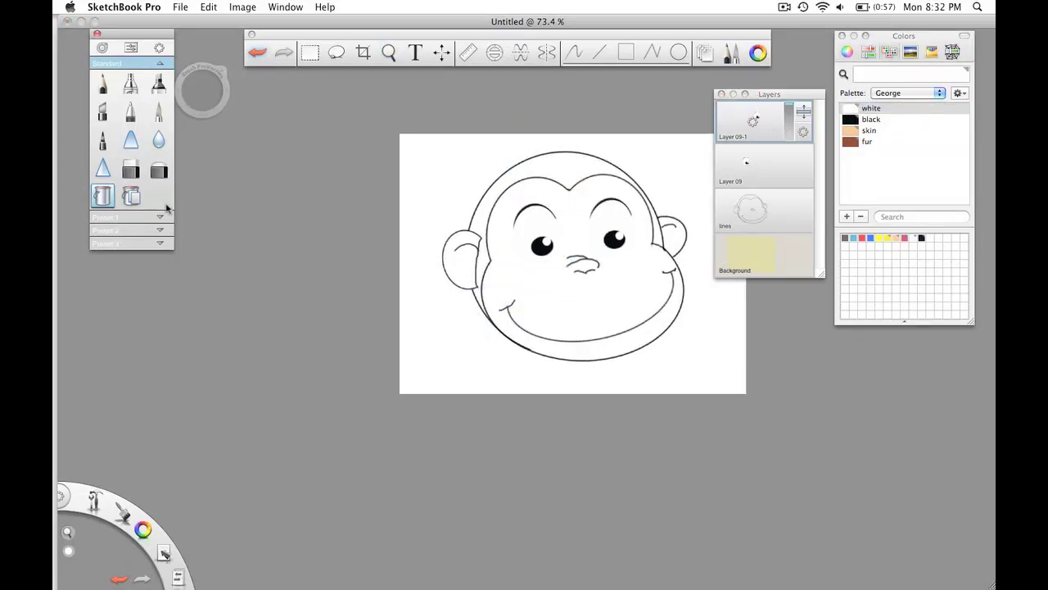
click(564, 109)
click(159, 204)
click(105, 199)
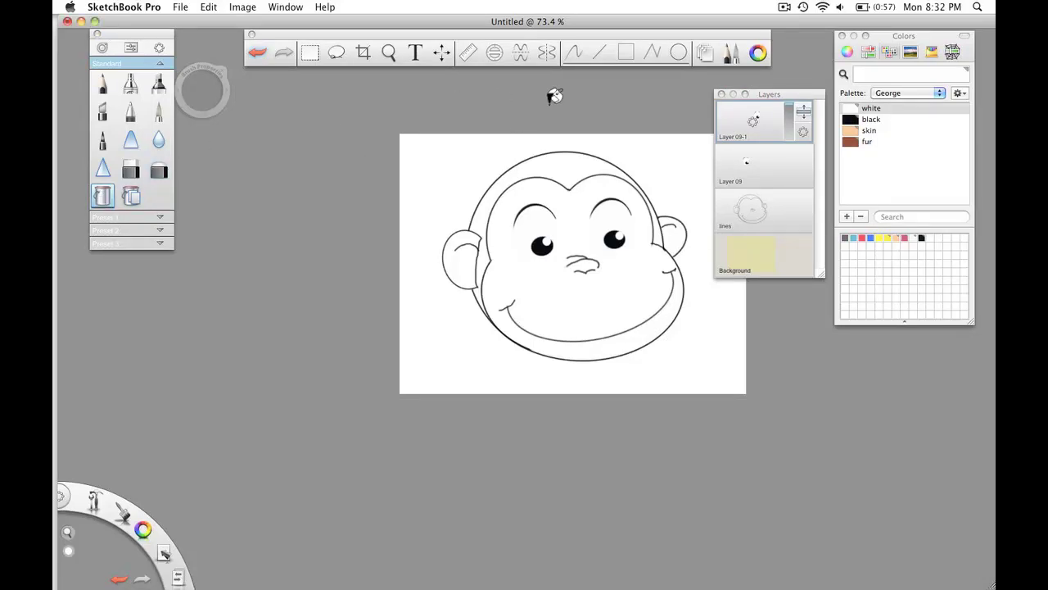
click(857, 119)
click(853, 133)
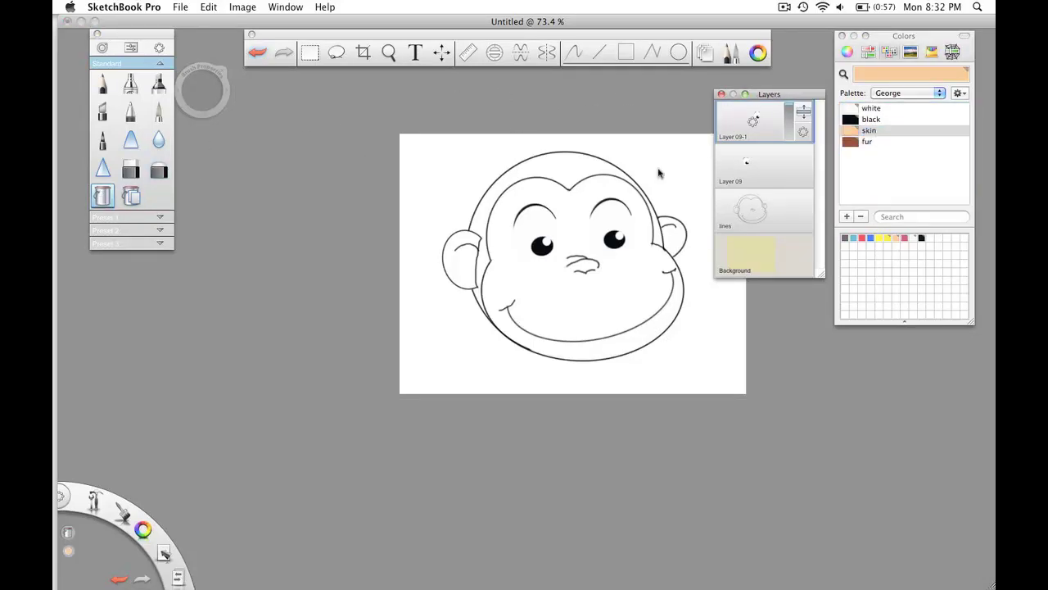
click(776, 214)
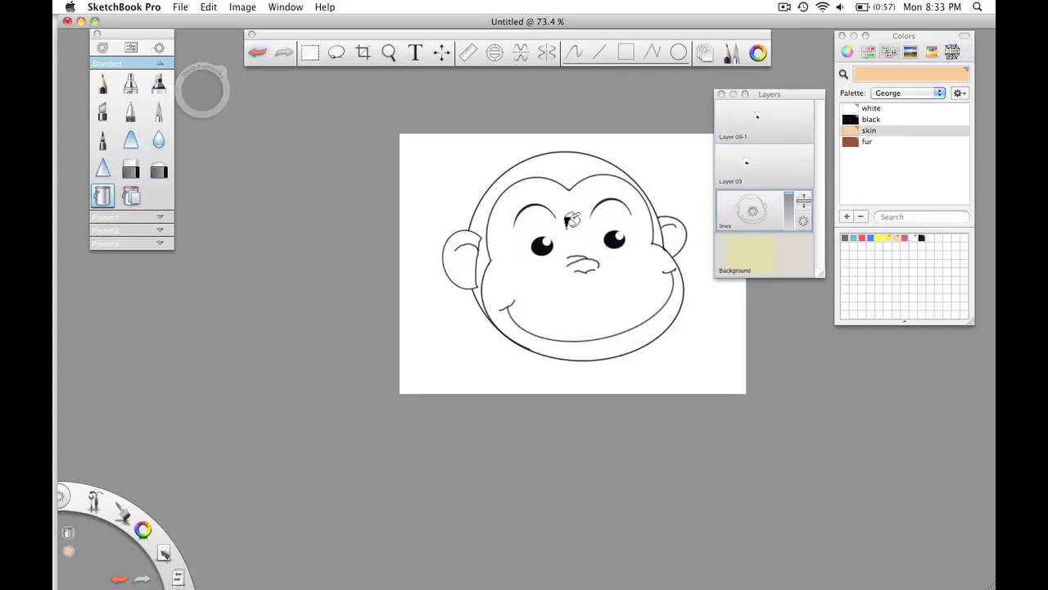
click(581, 301)
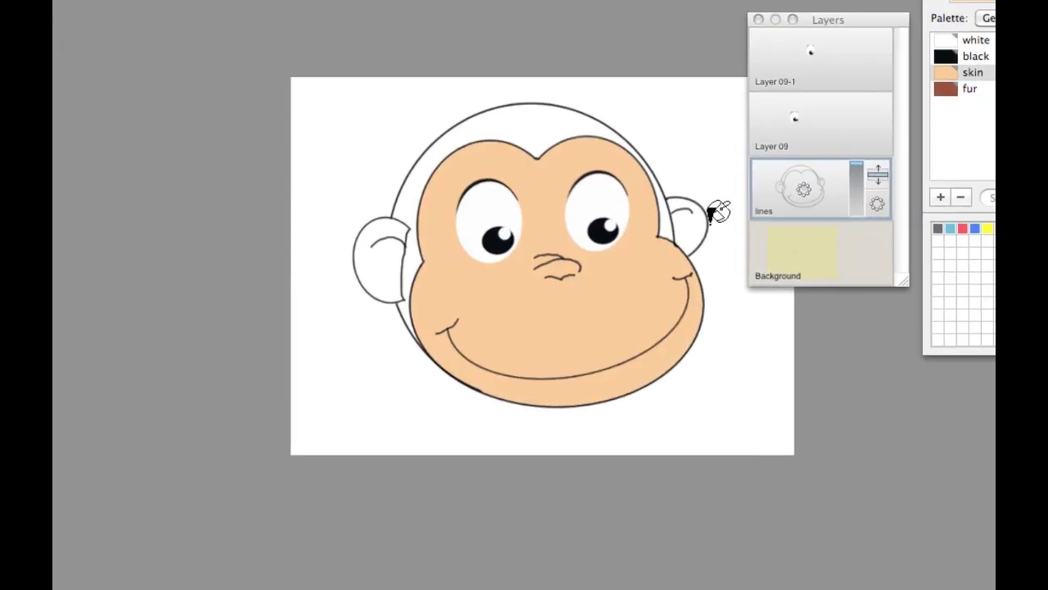
click(702, 215)
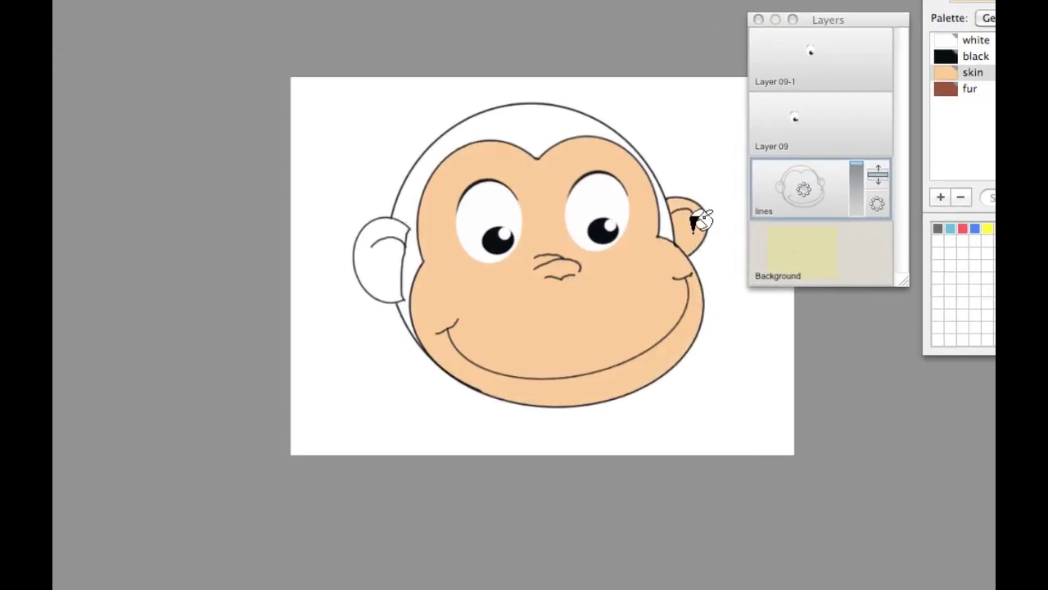
click(397, 242)
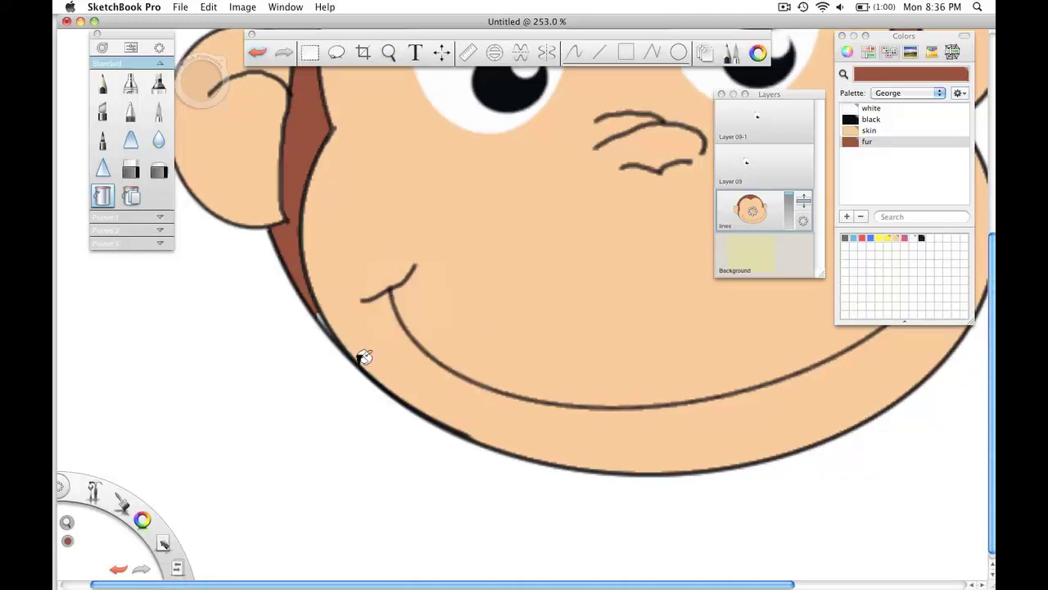
Undo the brown fur fill on the lines layer.
key(super+z)
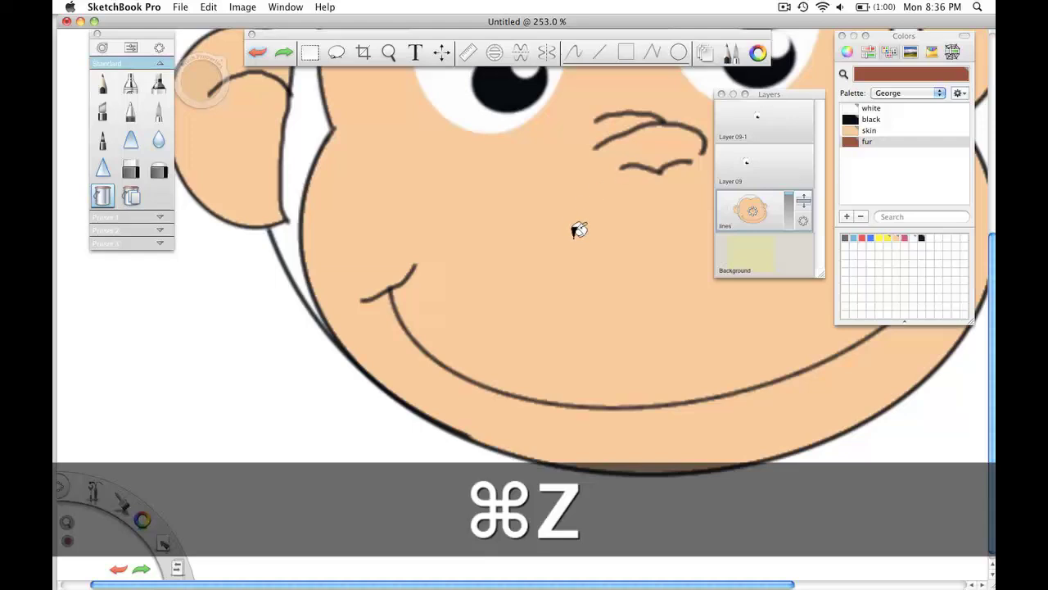
key(space)
drag(637, 208, 469, 356)
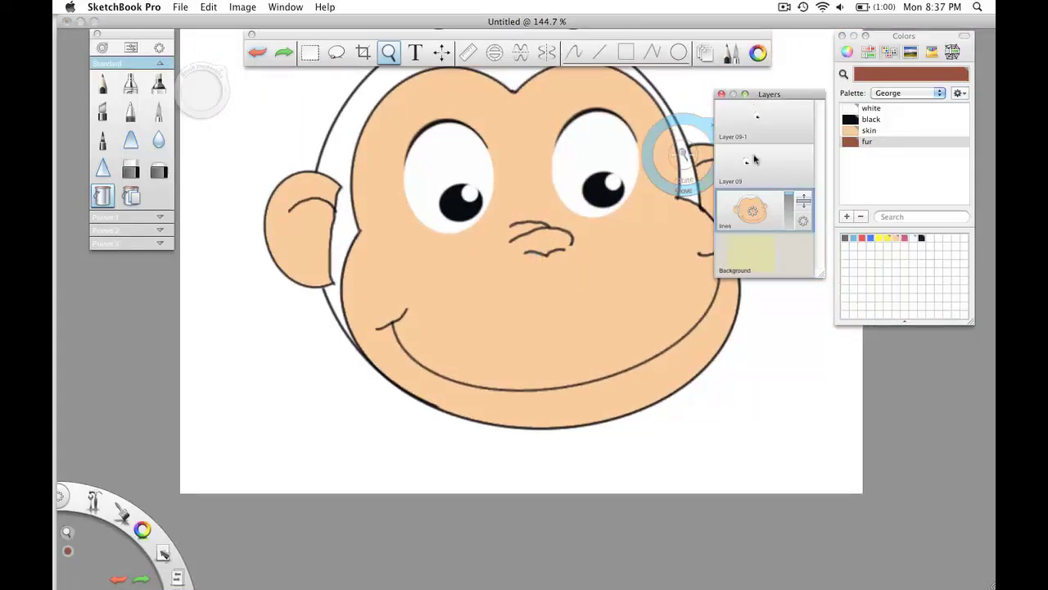
Add a new layer, place it directly beneath the lines layer, and hide Layer 09-1.
click(767, 222)
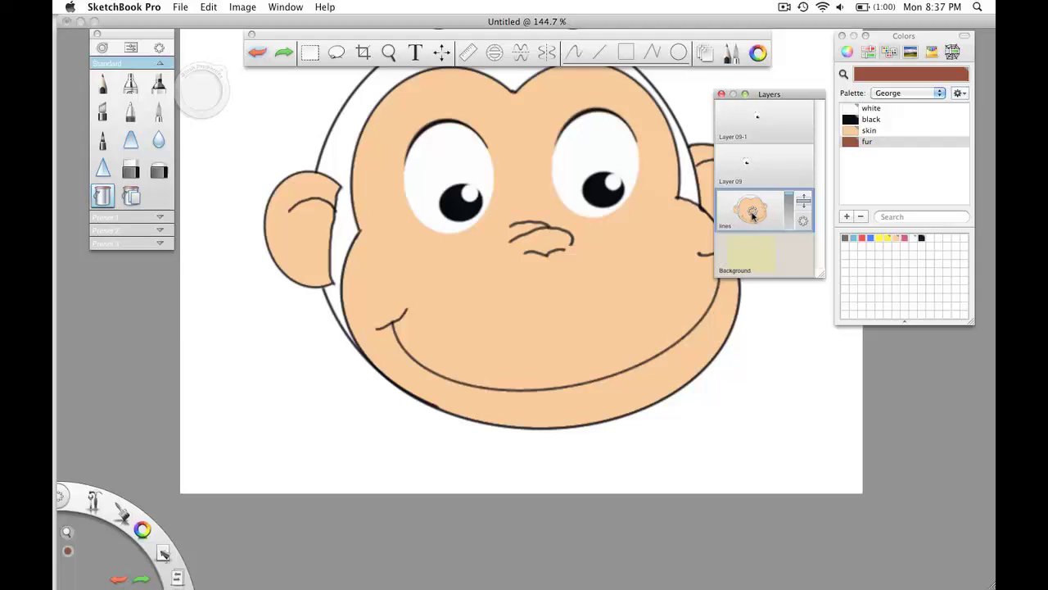
click(753, 213)
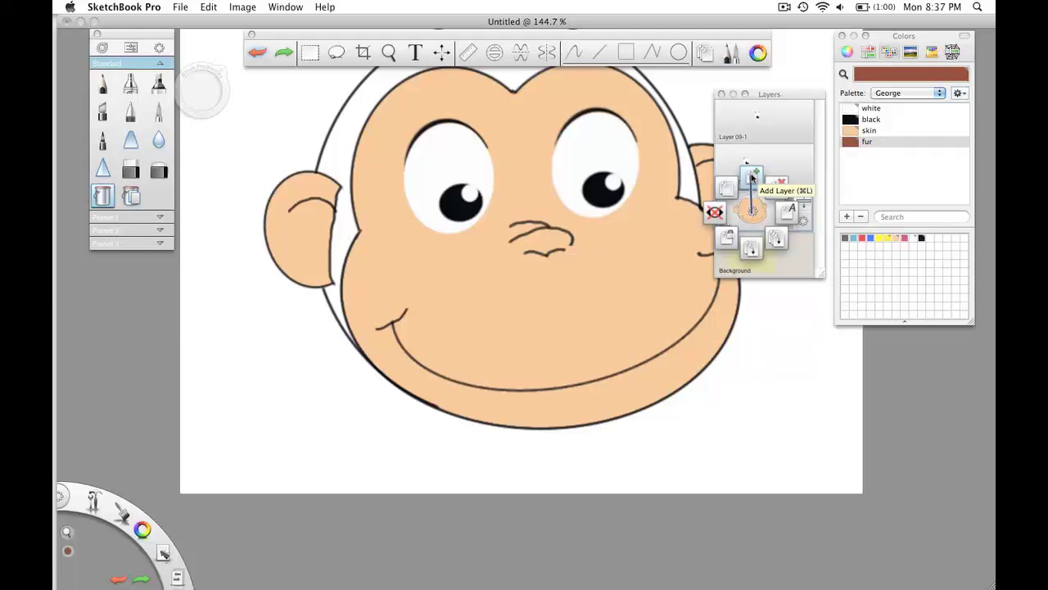
click(752, 176)
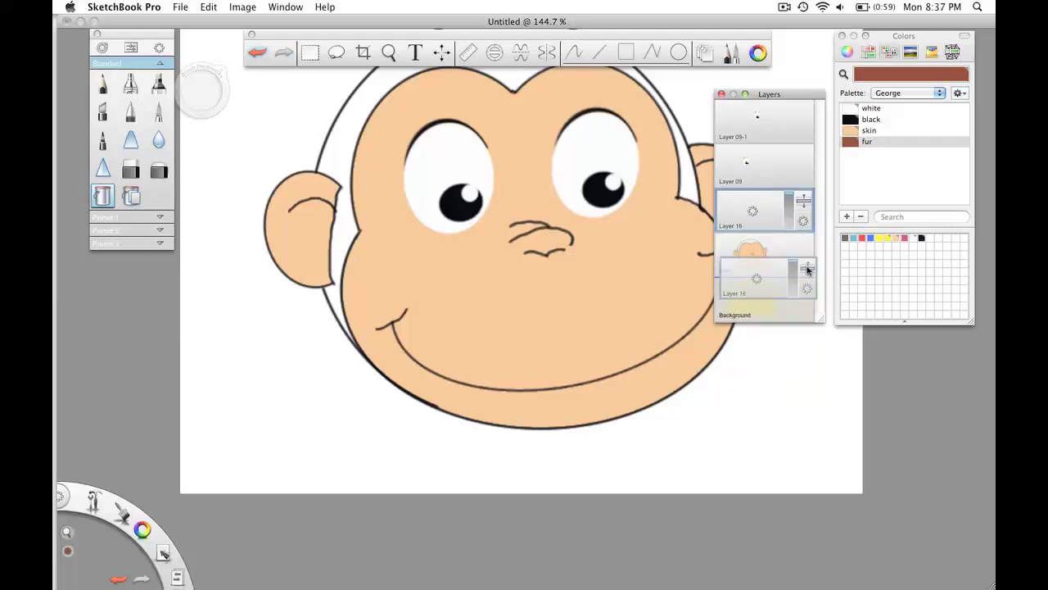
drag(753, 122, 143, 191)
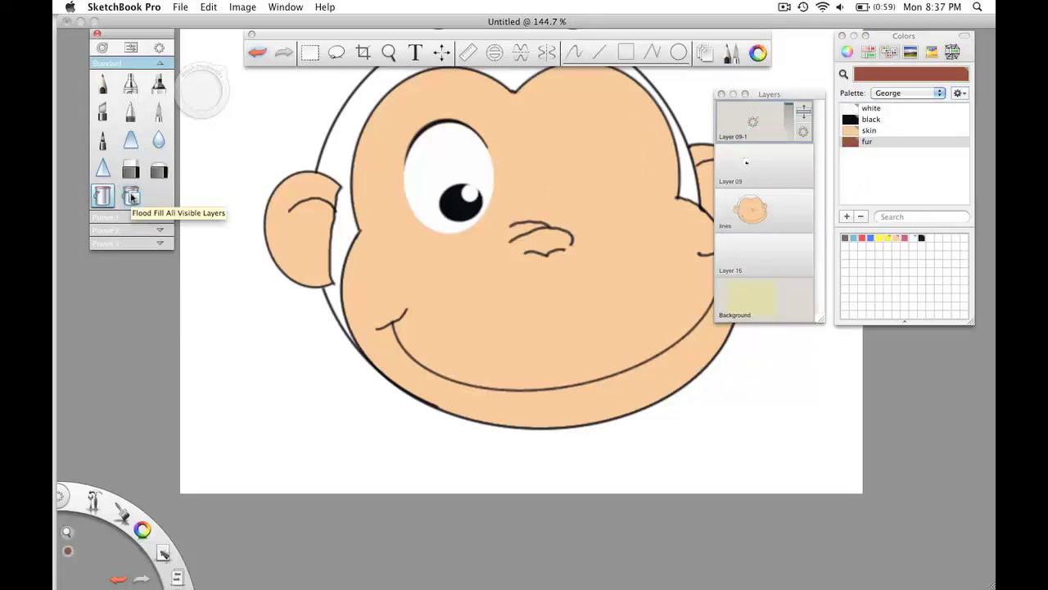
Fill the area around the face with the fur color on Layer 16, using Flood Fill All Visible Layers.
click(132, 197)
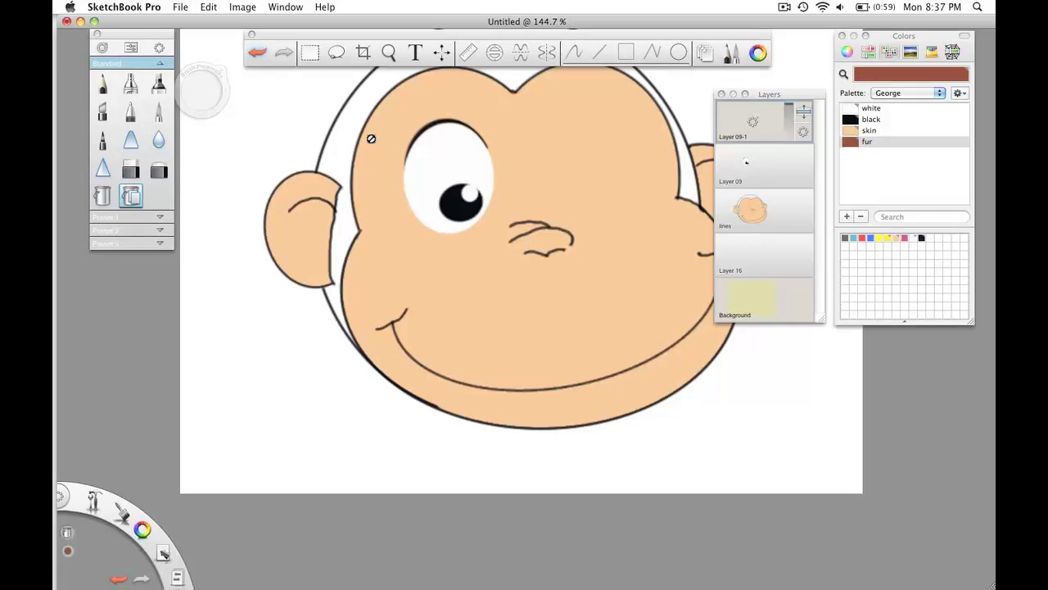
click(847, 144)
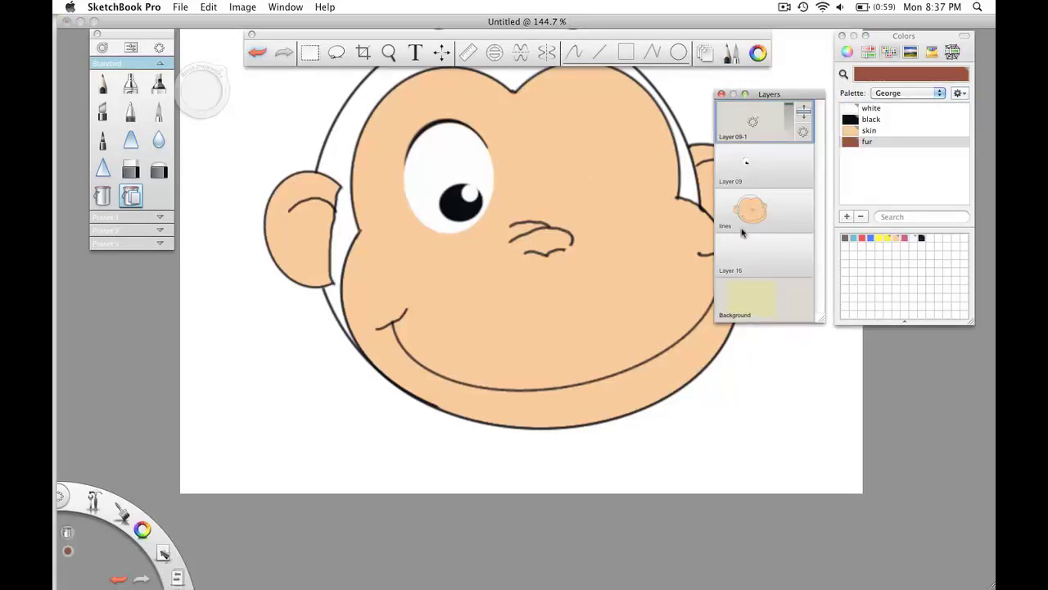
click(753, 256)
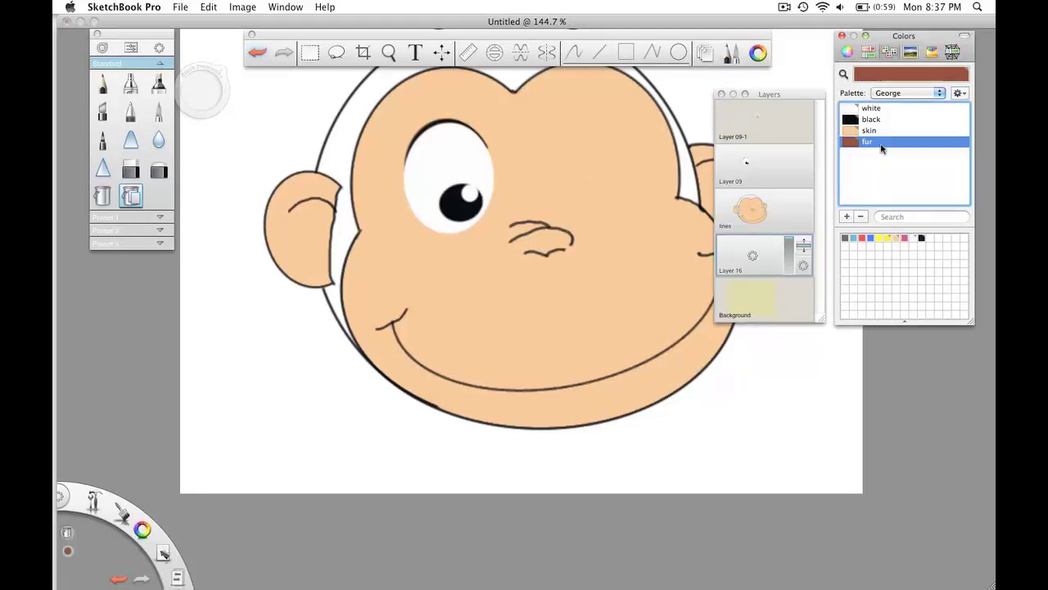
click(345, 149)
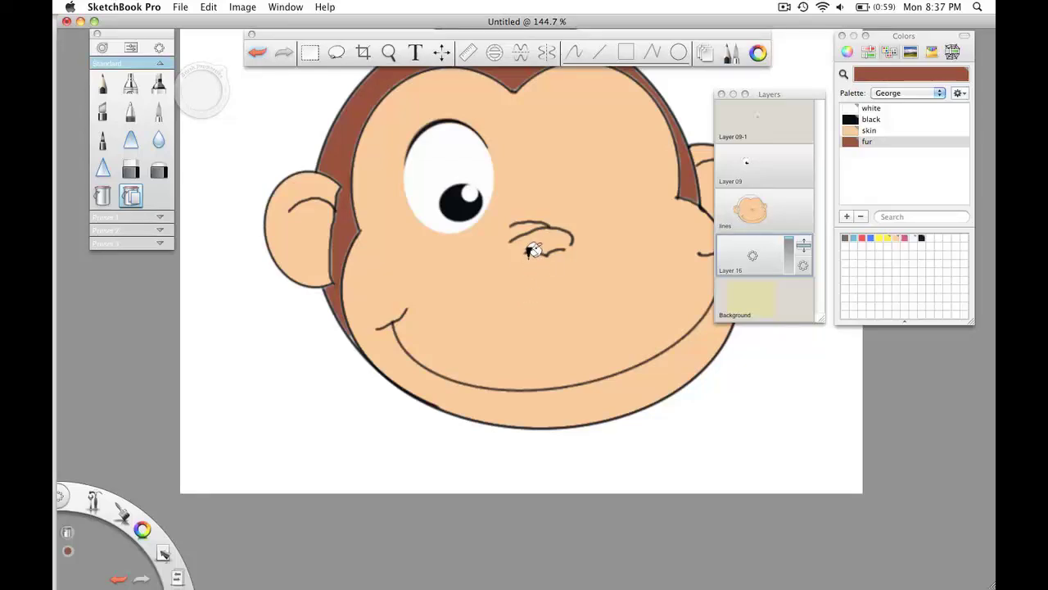
Fill the same fur area with the fur color on the lines layer, using the regular single-layer Flood Fill.
key(space)
drag(497, 293, 664, 406)
key(space)
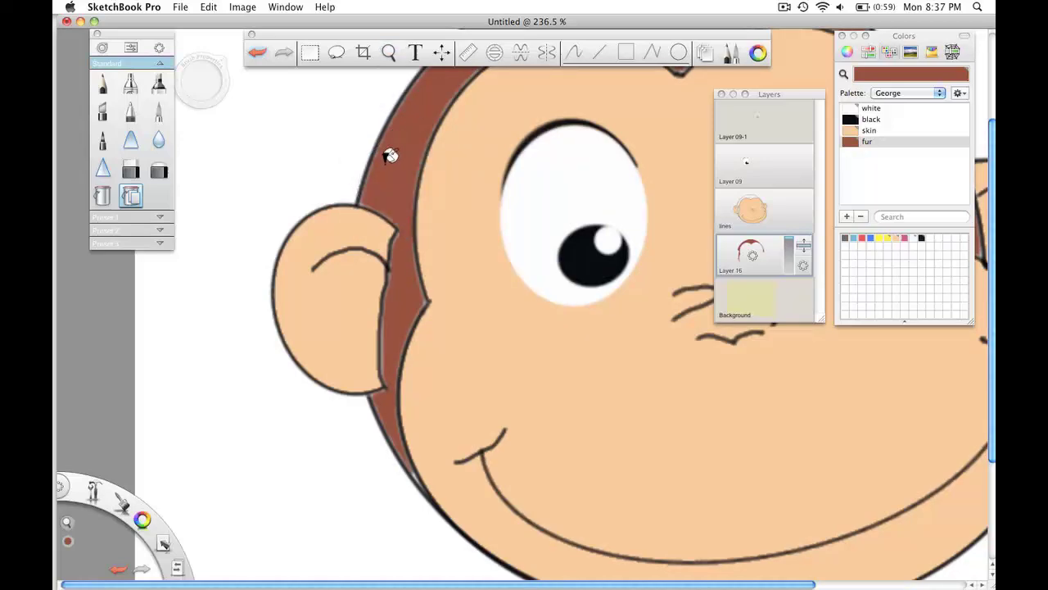
key(space)
drag(546, 331, 548, 333)
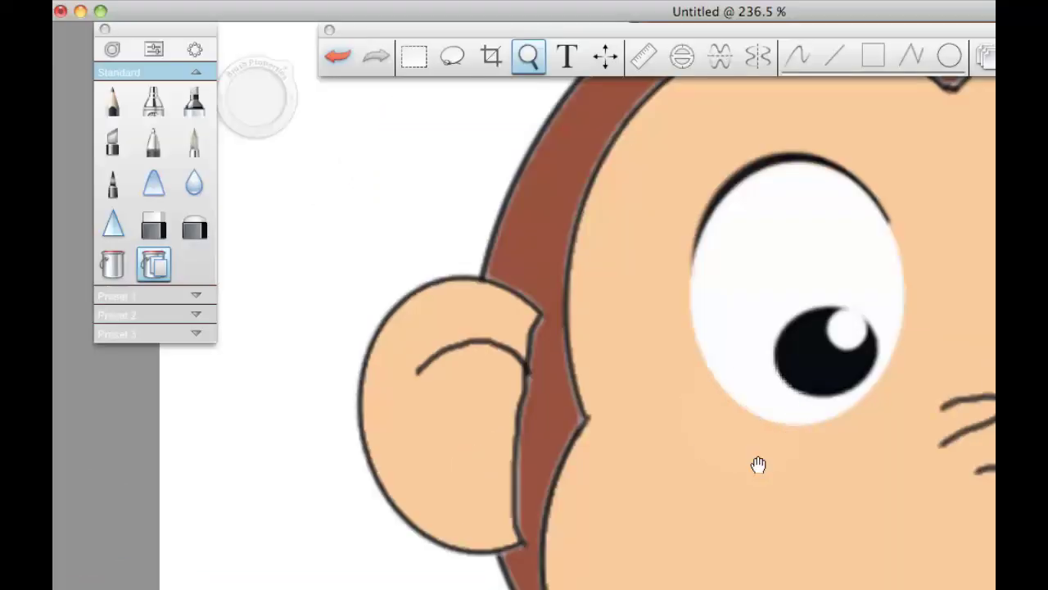
mouse_move(758, 464)
mouse_down()
mouse_move(739, 237)
mouse_move(721, 246)
mouse_up()
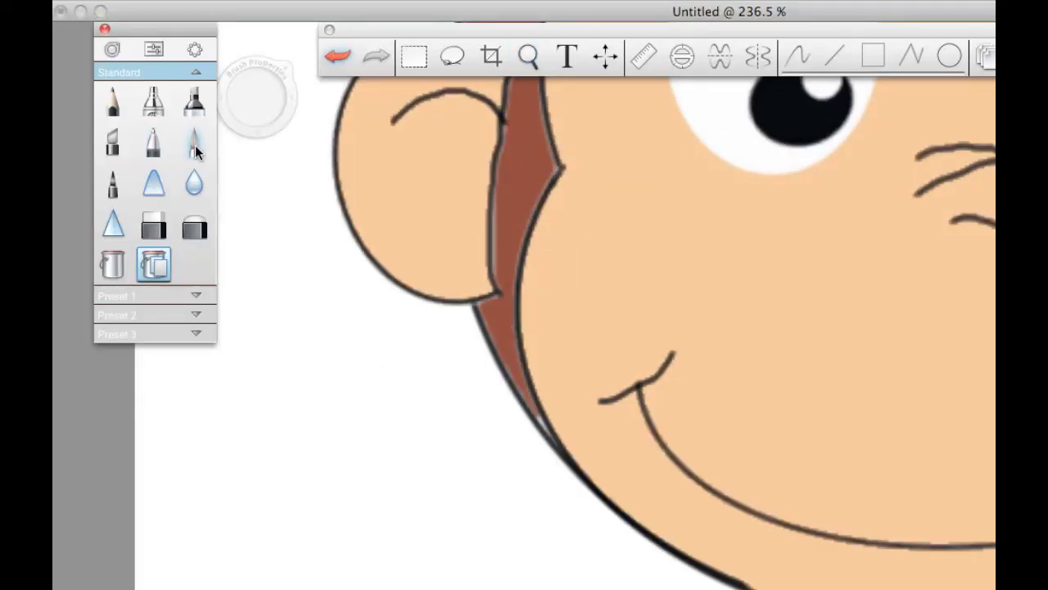
click(195, 145)
click(154, 147)
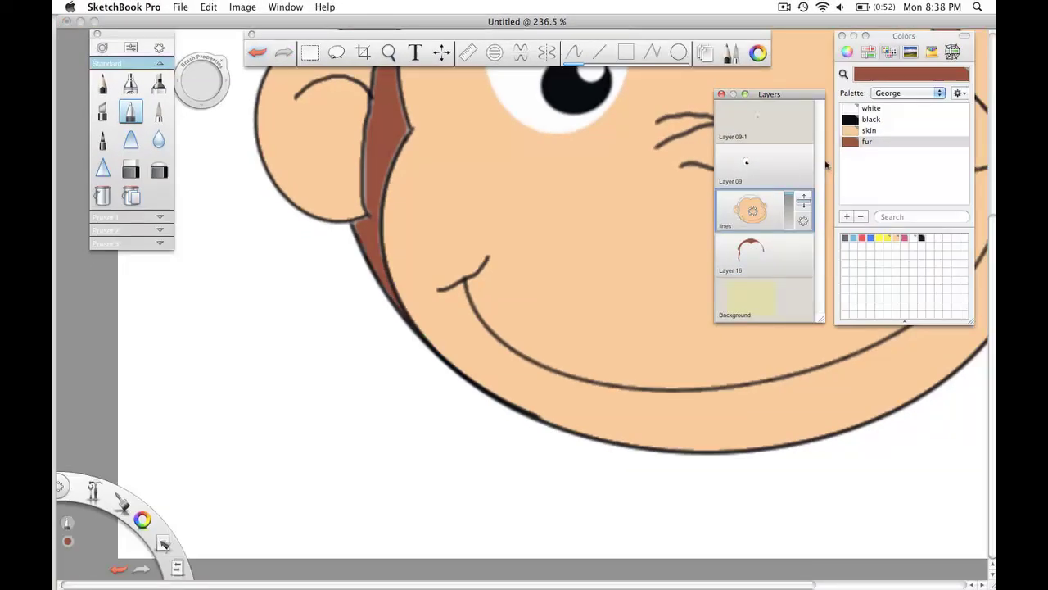
click(101, 196)
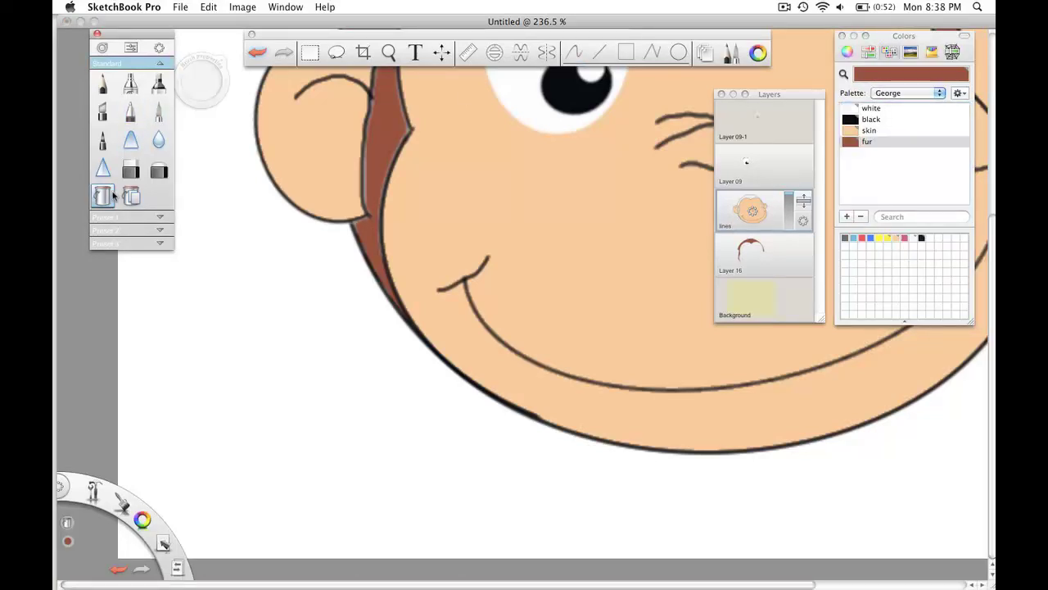
click(384, 140)
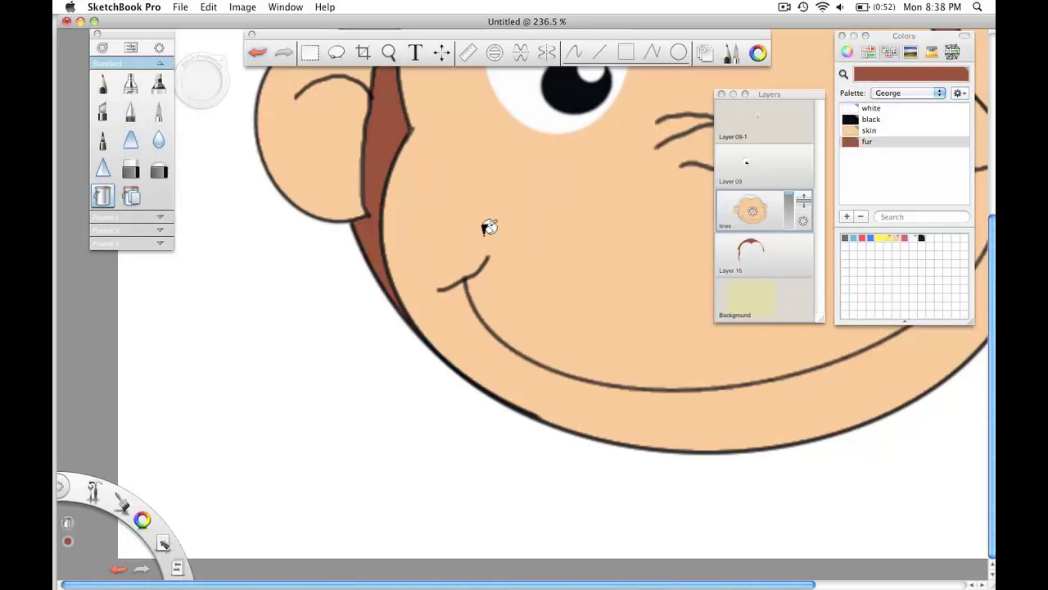
Merge the lines layer with Layer 16 below it.
key(space)
drag(439, 175, 374, 290)
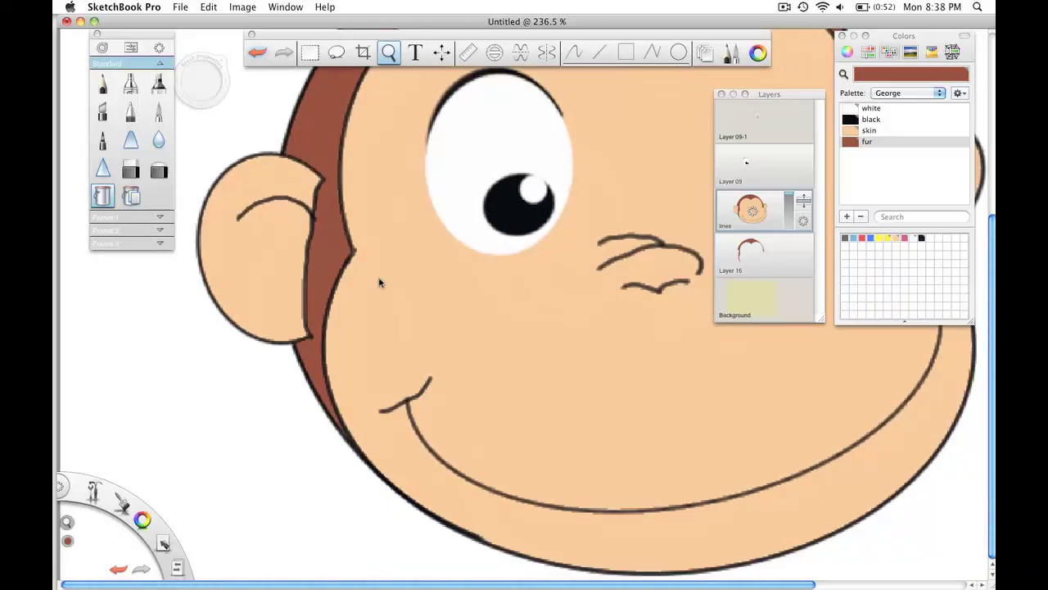
click(751, 210)
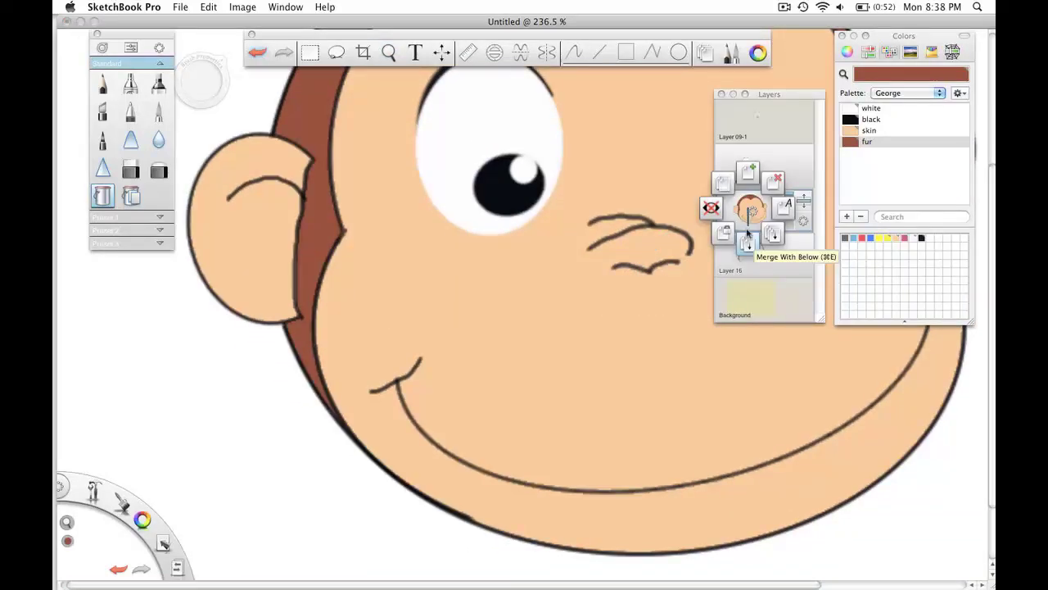
click(749, 244)
scroll(547, 339, down, 5)
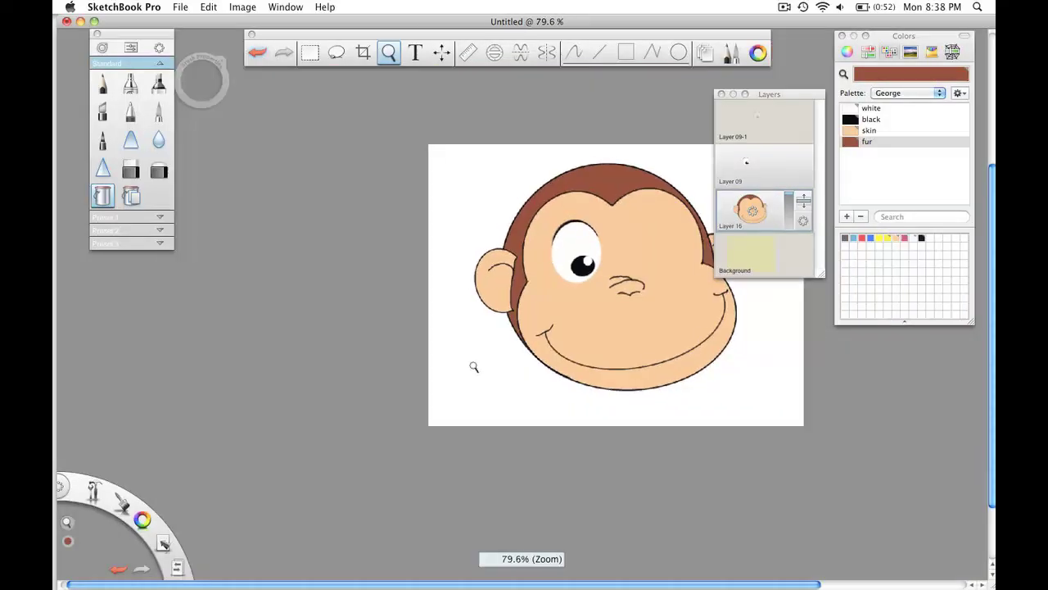
Show the hidden Layer 09-1 containing the second eye.
click(772, 131)
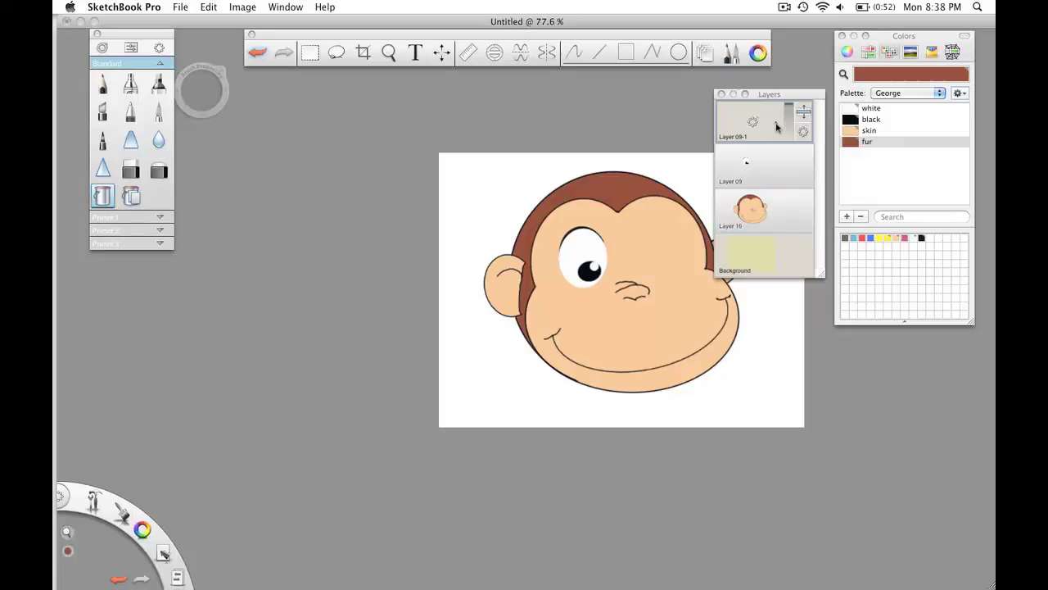
click(751, 123)
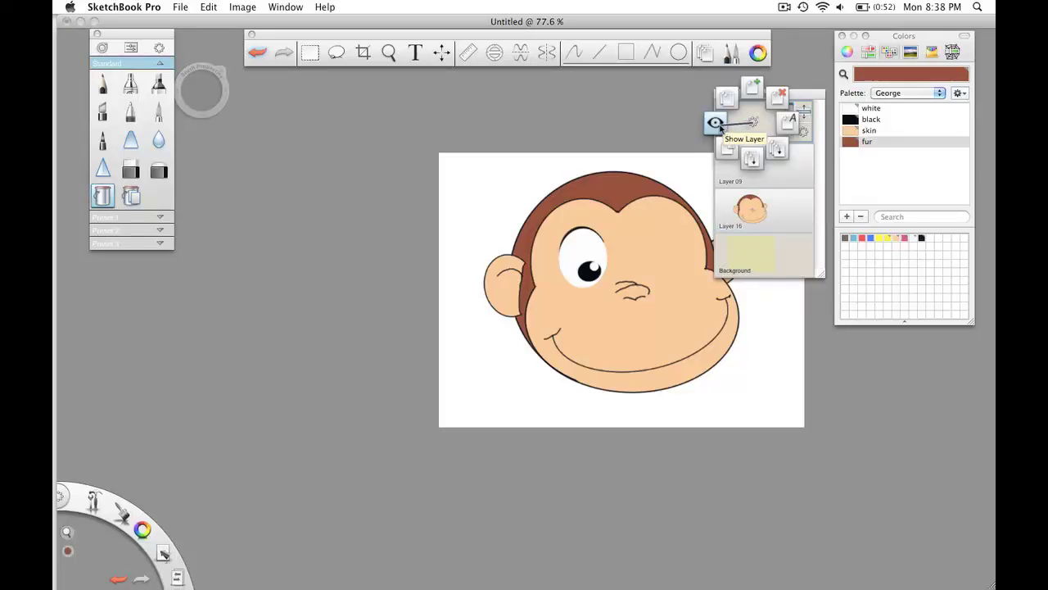
click(720, 127)
key(space)
drag(649, 328, 472, 300)
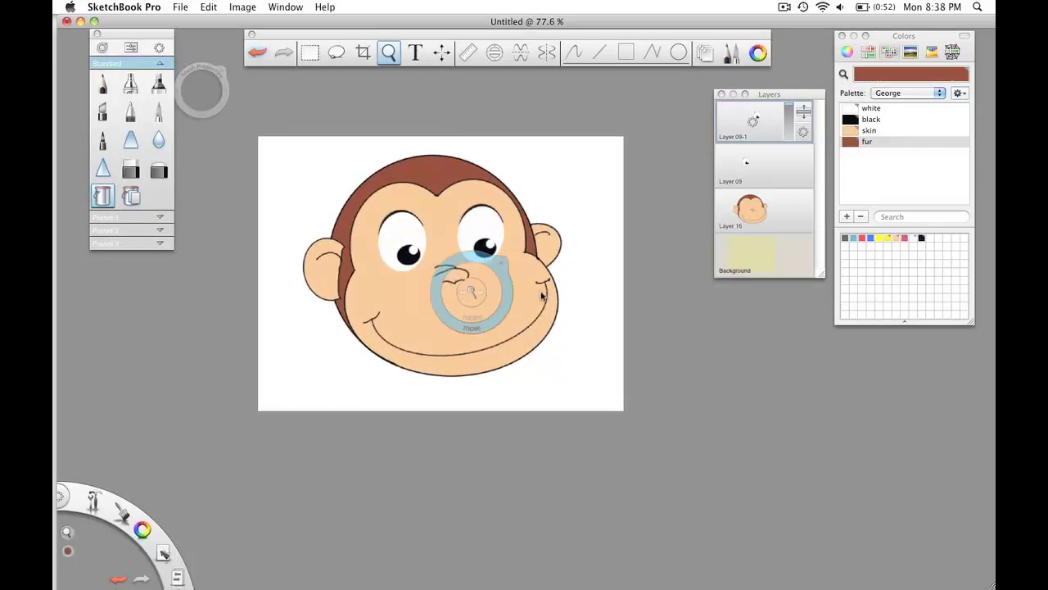